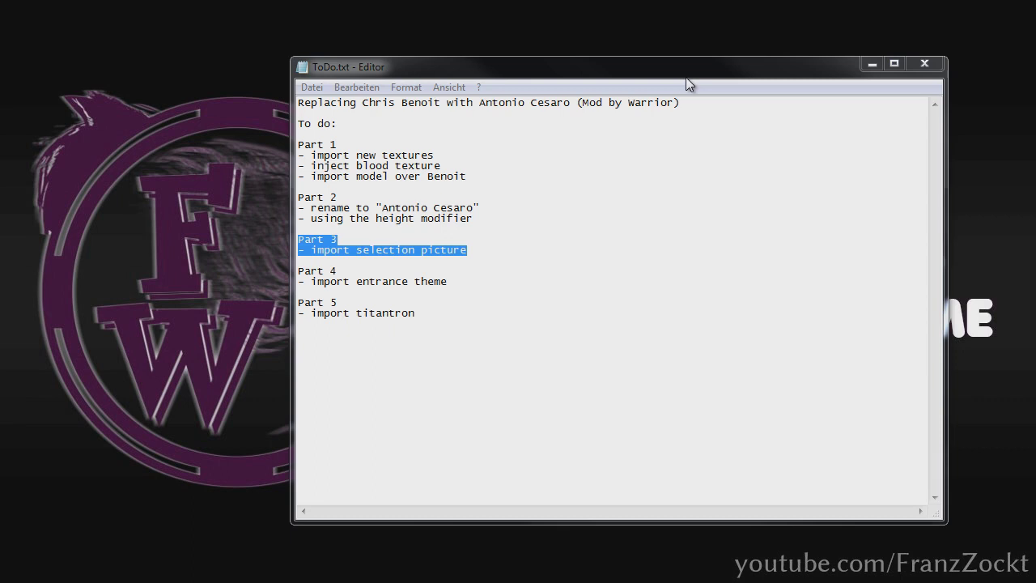
drag(491, 71, 464, 72)
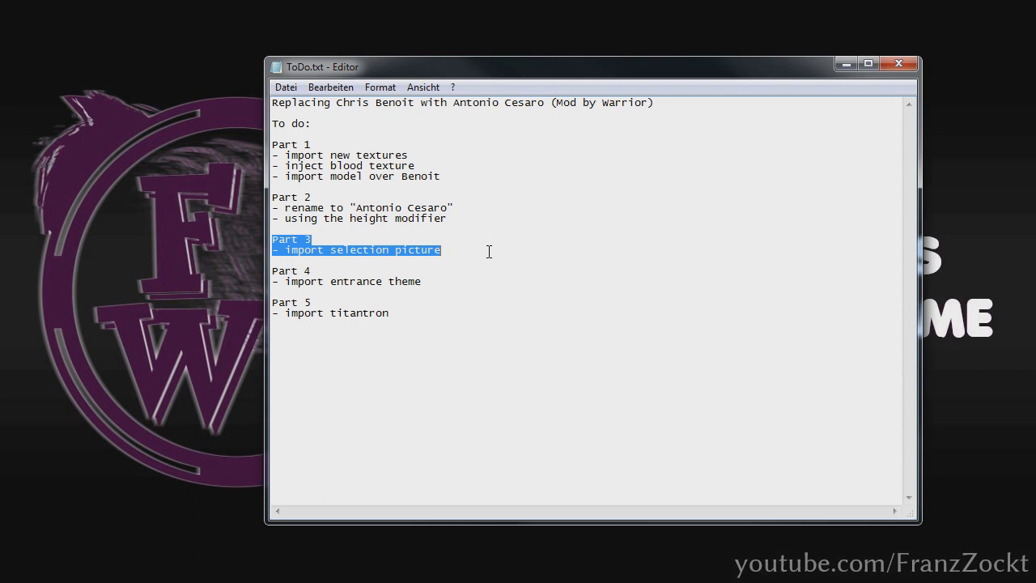
click(489, 251)
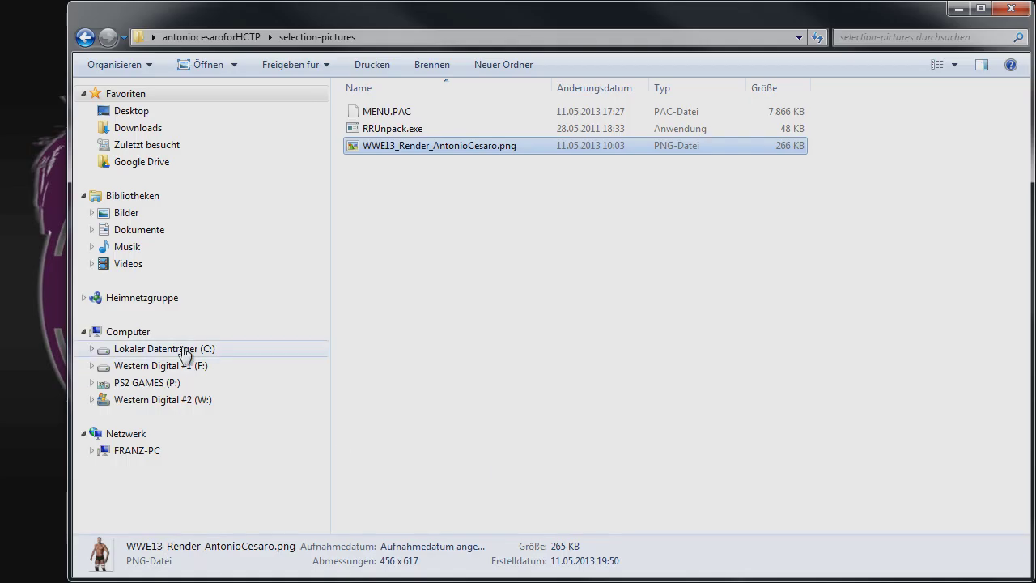
Browse drive F: through GAMEZ, PS2 and the WWE SmackDown Here Comes the Pain folder to PAC, and locate MENU.PAC.
click(186, 350)
click(192, 365)
double_click(383, 273)
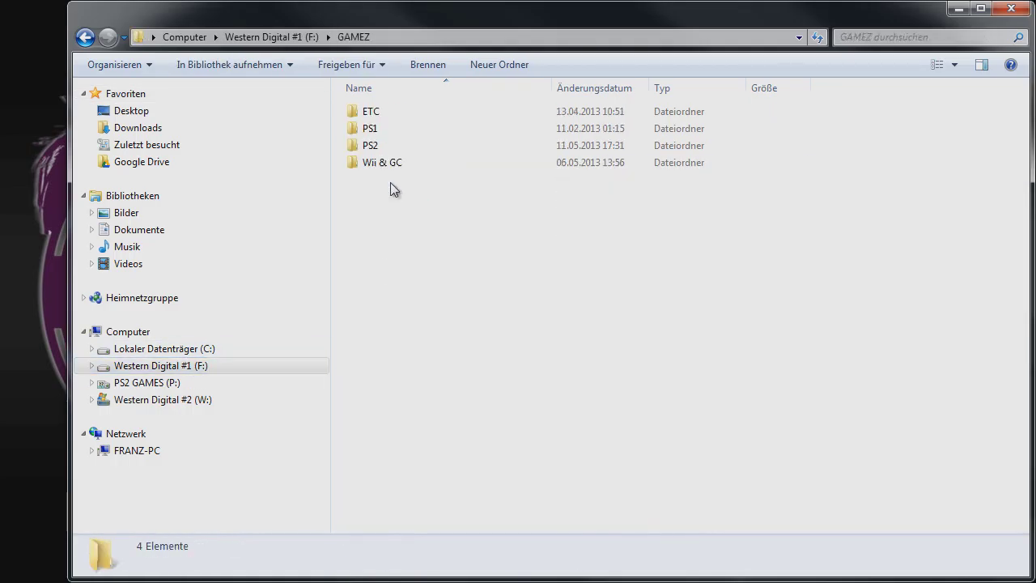
double_click(387, 146)
click(439, 145)
double_click(438, 146)
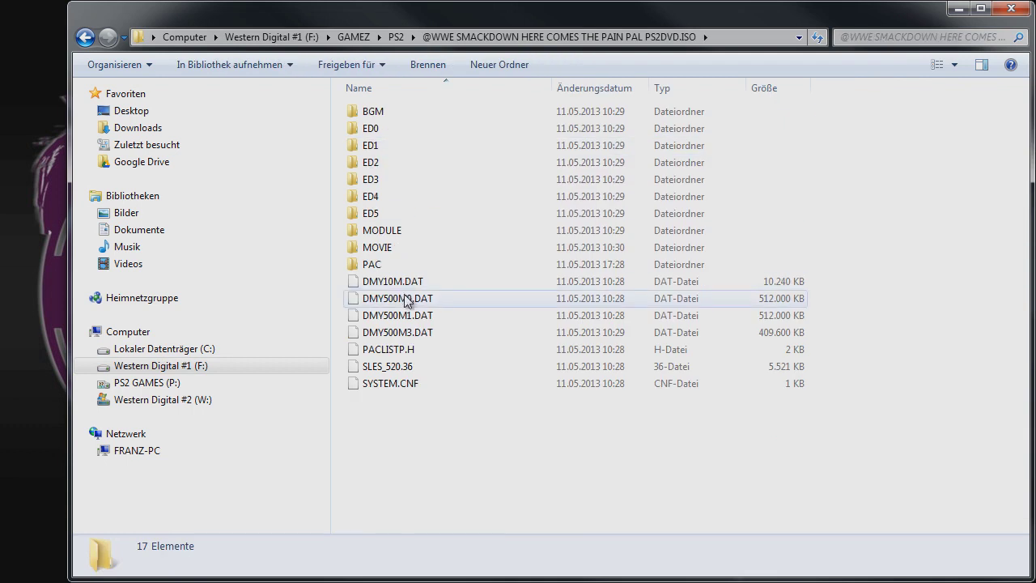
double_click(400, 247)
click(407, 400)
click(476, 527)
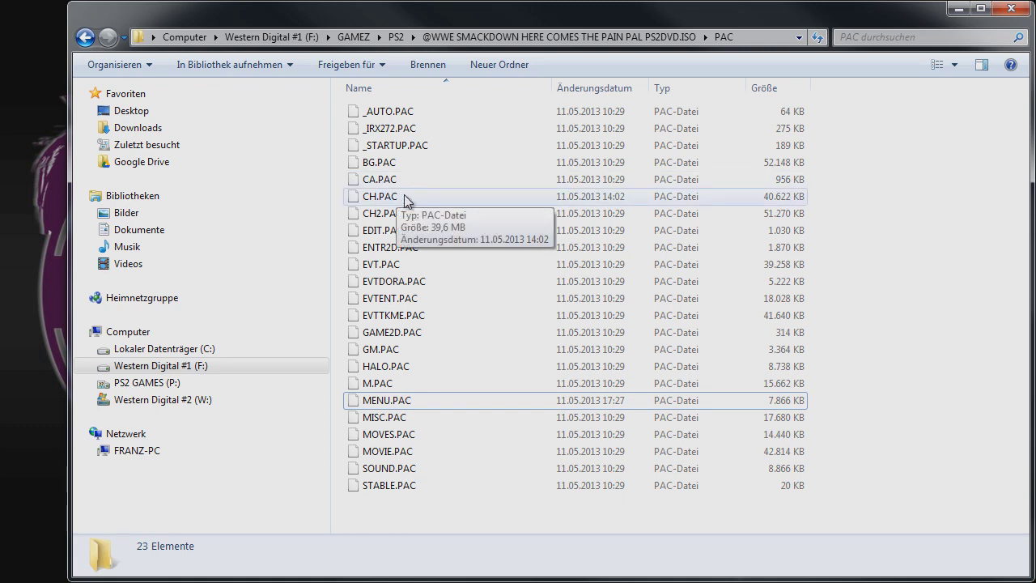
mouse_move(426, 403)
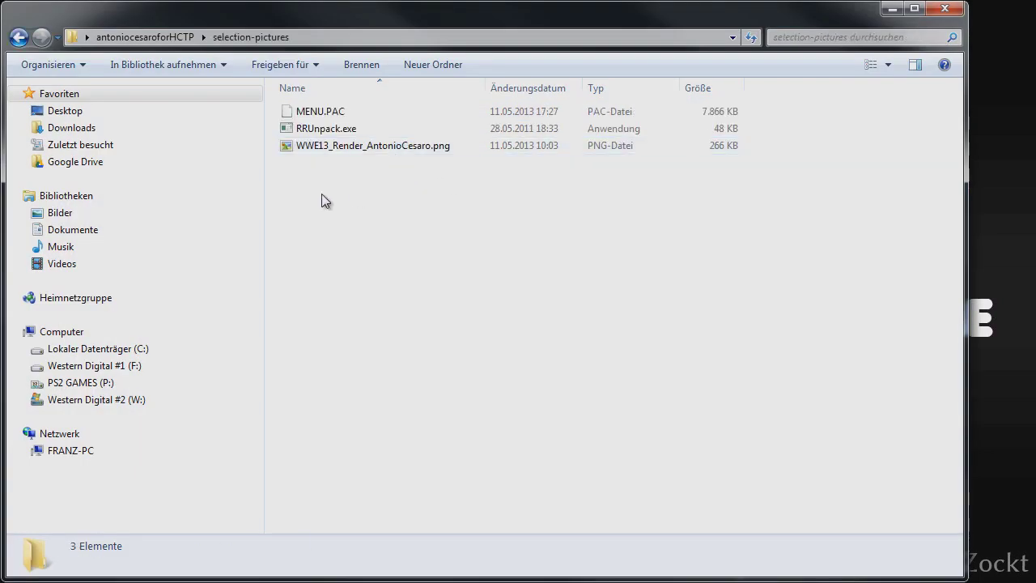
Preview WWE13_Render_AntonioCesaro.png from the selection-pictures folder, and close the image viewer.
double_click(396, 145)
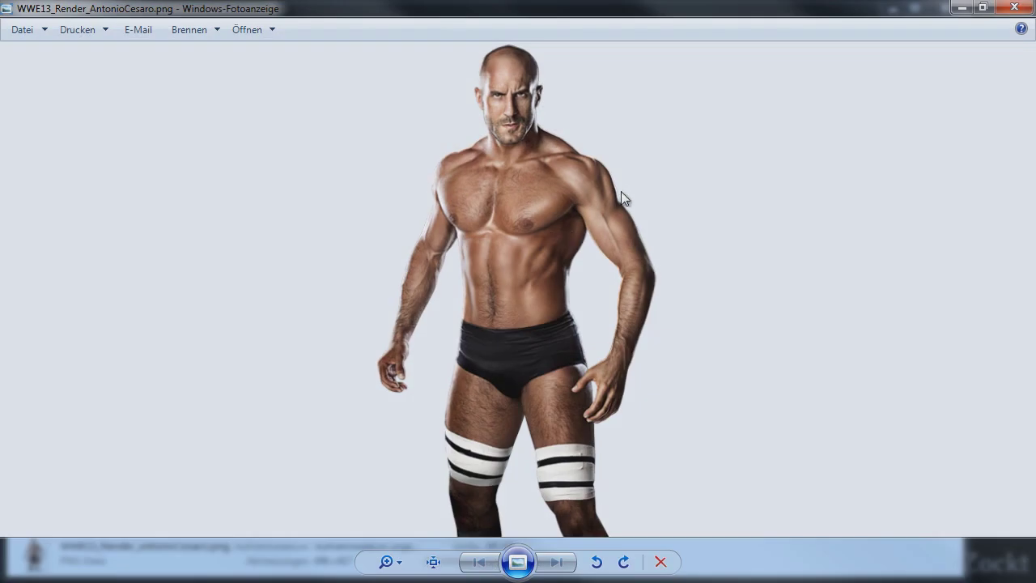
click(1014, 7)
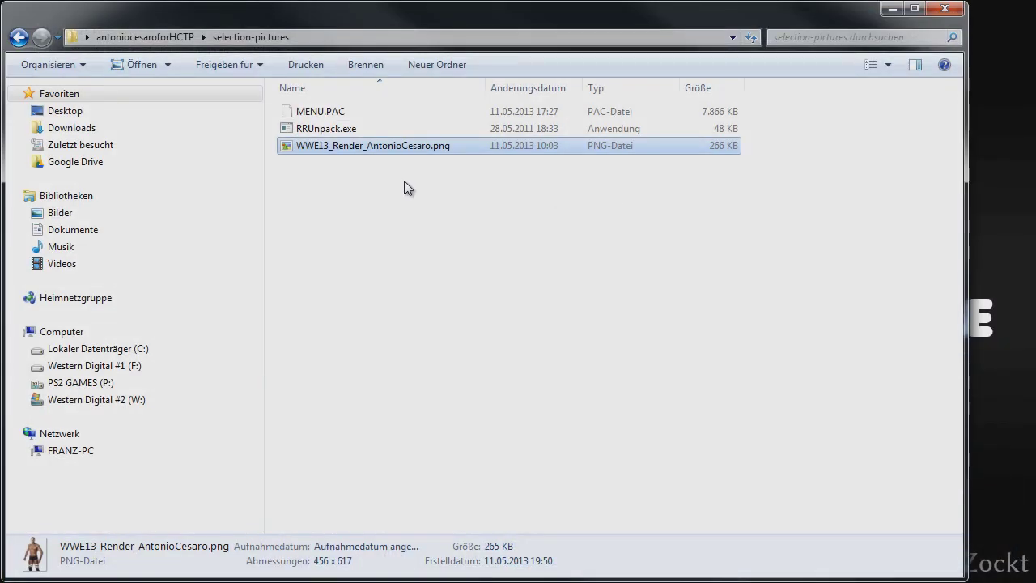
click(376, 170)
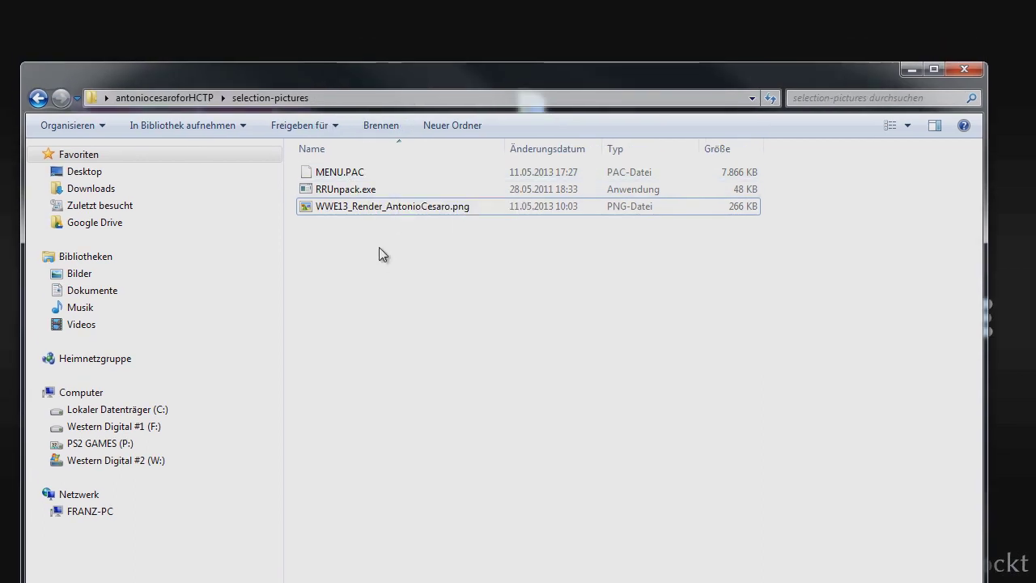
Unpack MENU.PAC in the selection-pictures folder with RRUnpack.exe.
click(369, 174)
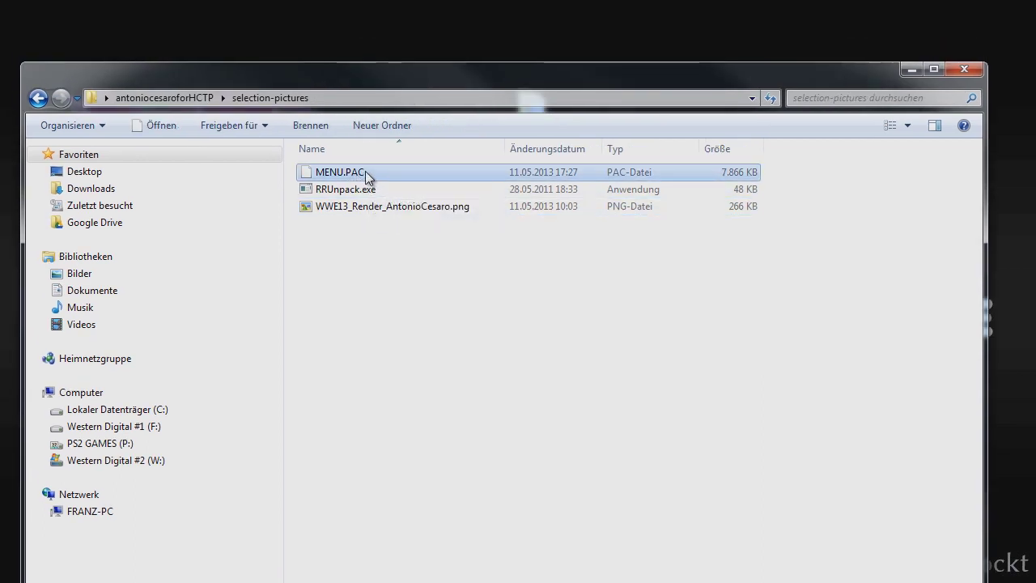
drag(375, 175, 375, 187)
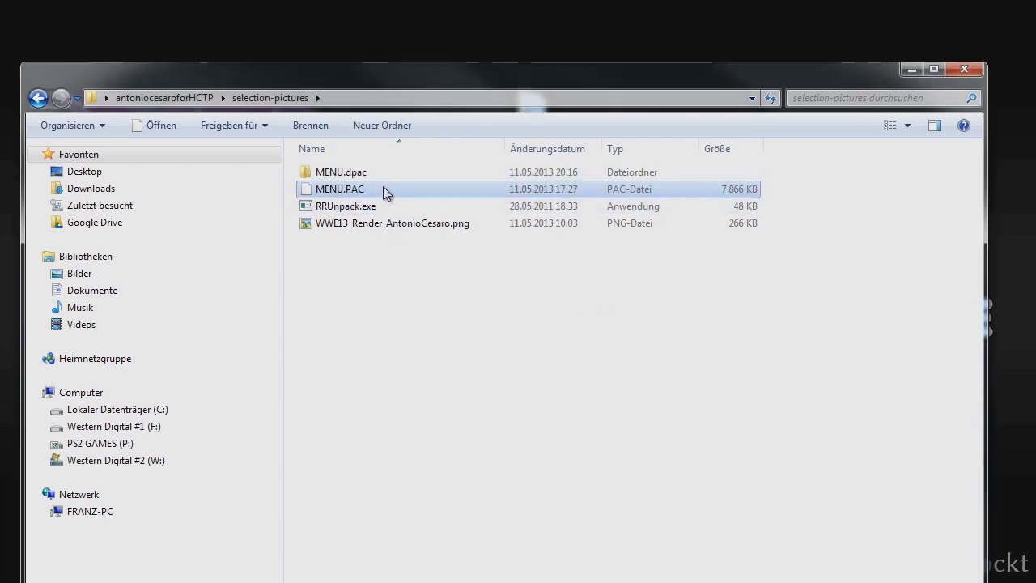
click(387, 258)
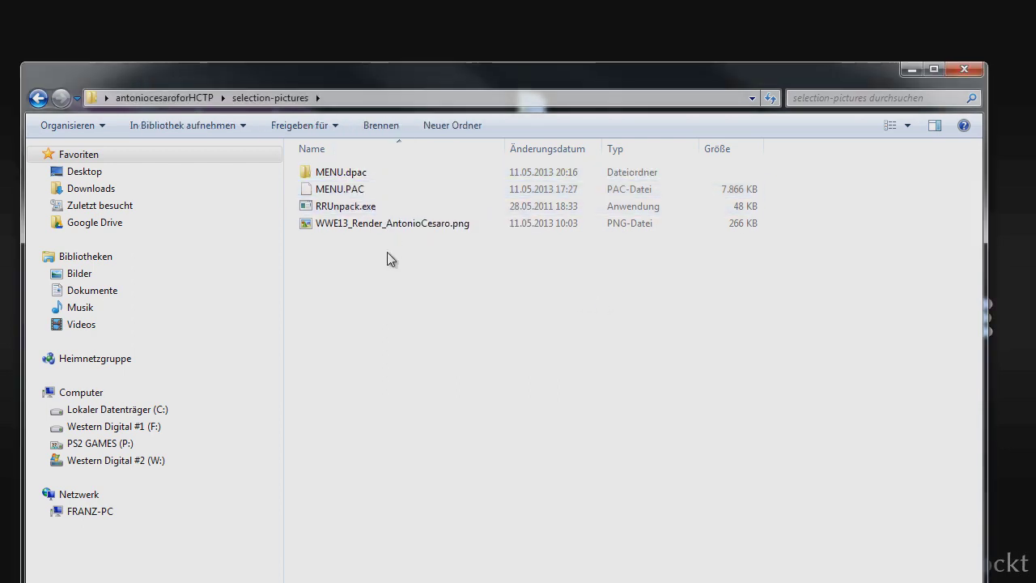
Open the MENU folder inside MENU.dpac in a maximized window and select SPFA.pac through SPFC.pac.
double_click(359, 176)
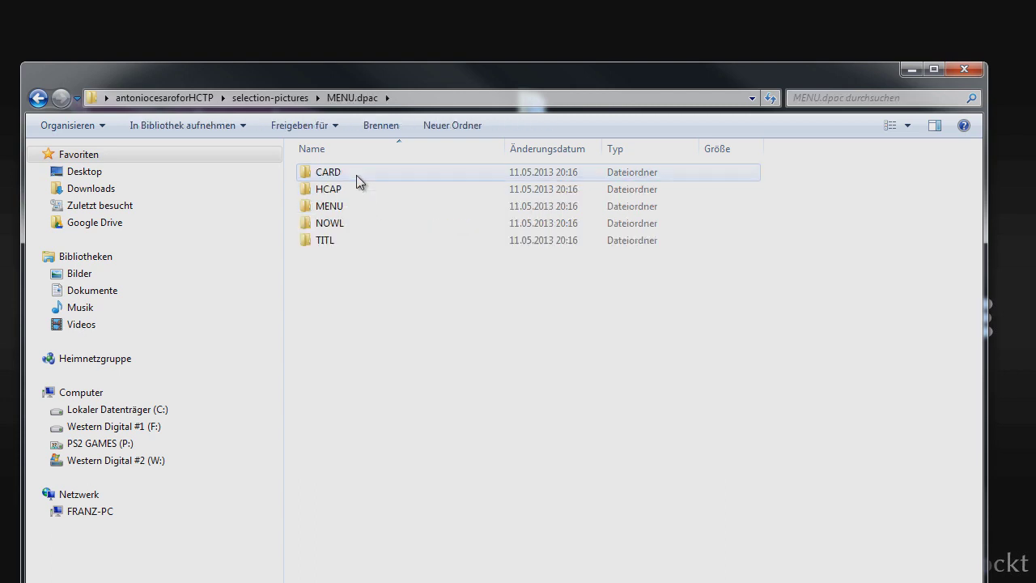
double_click(342, 205)
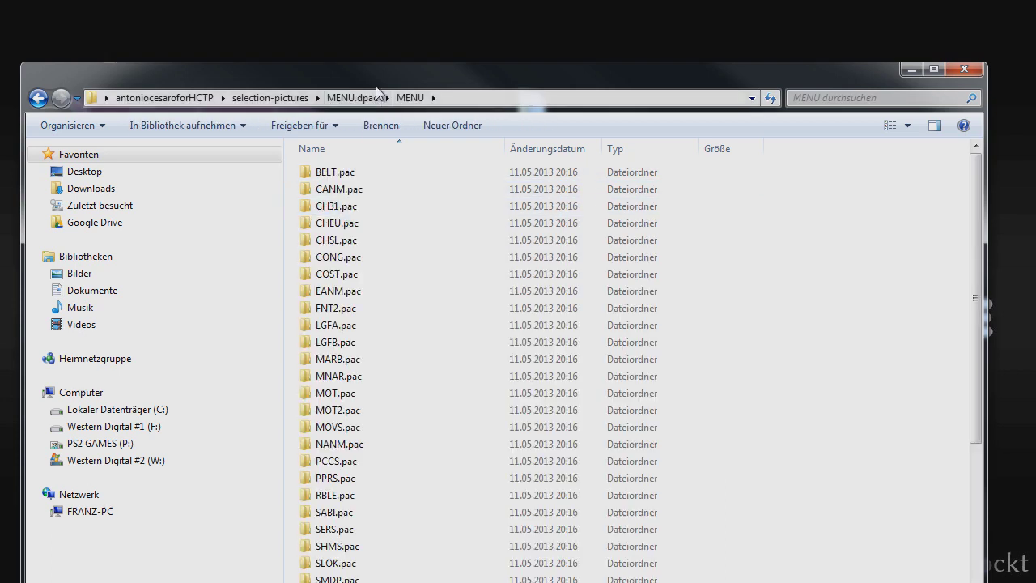
double_click(378, 80)
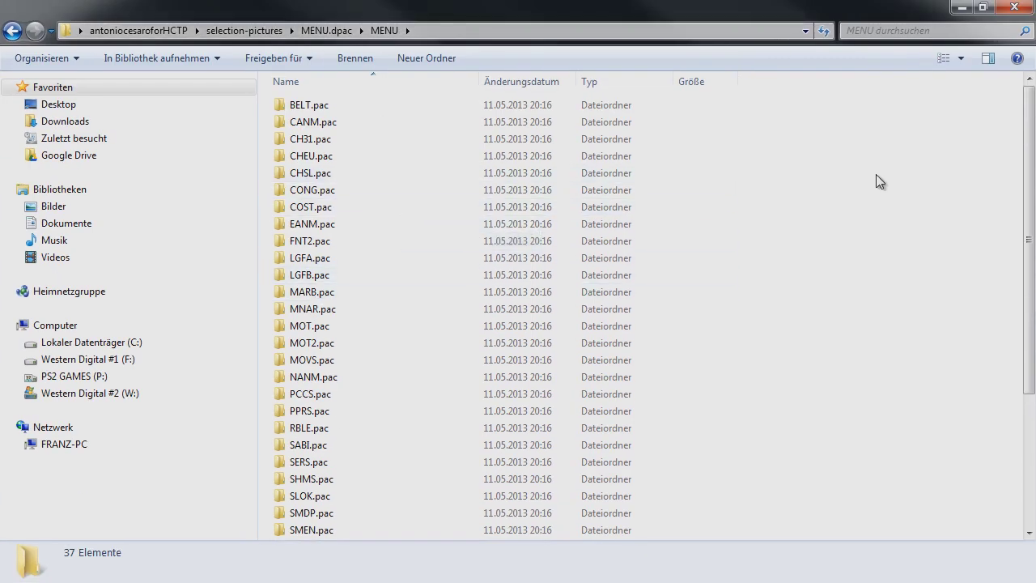
scroll(1029, 243, down, 4)
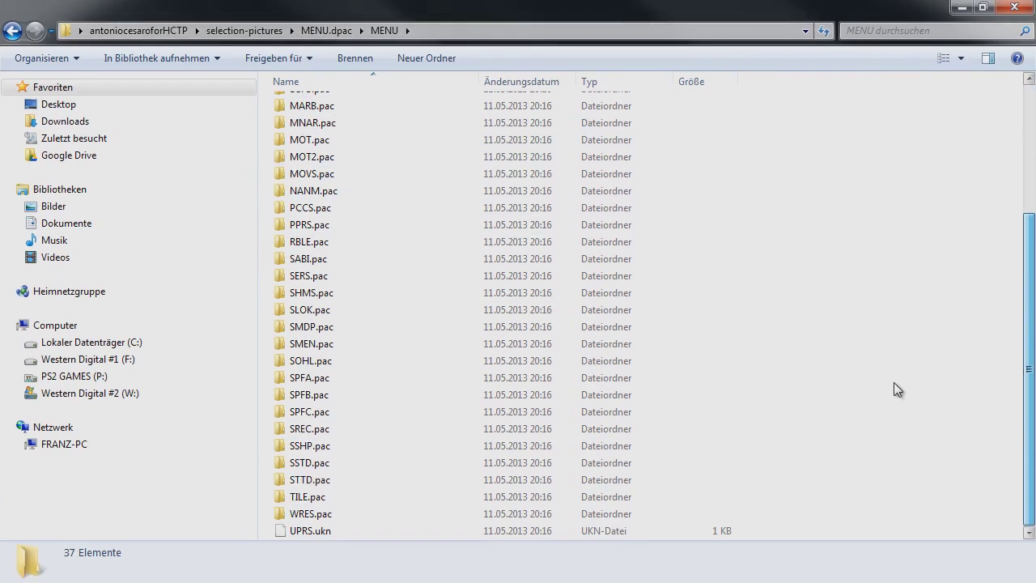
click(296, 378)
shift+click(327, 413)
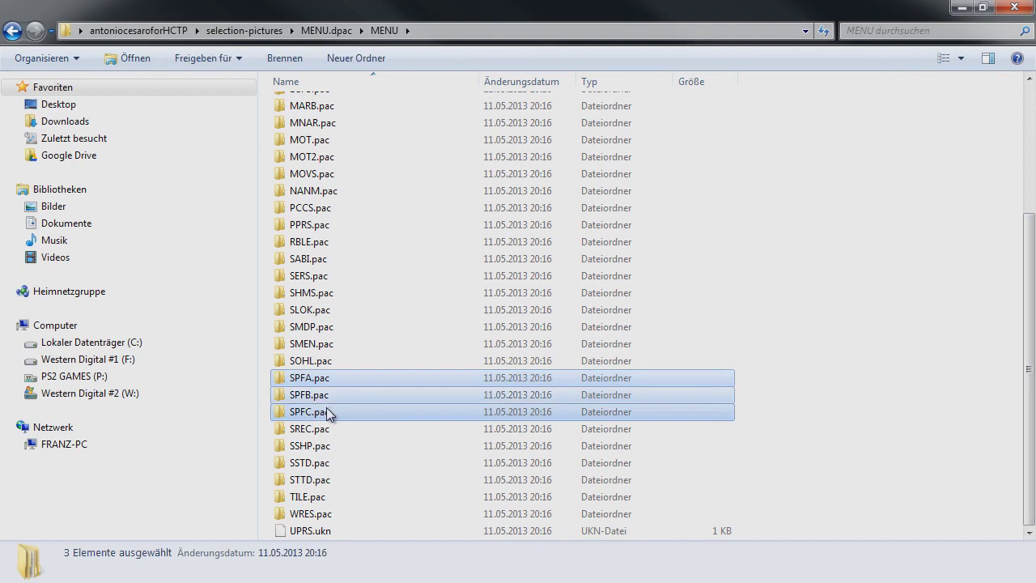
Open the 0000.pac folder inside SPFA.pac.
click(265, 379)
click(331, 382)
double_click(332, 382)
double_click(322, 112)
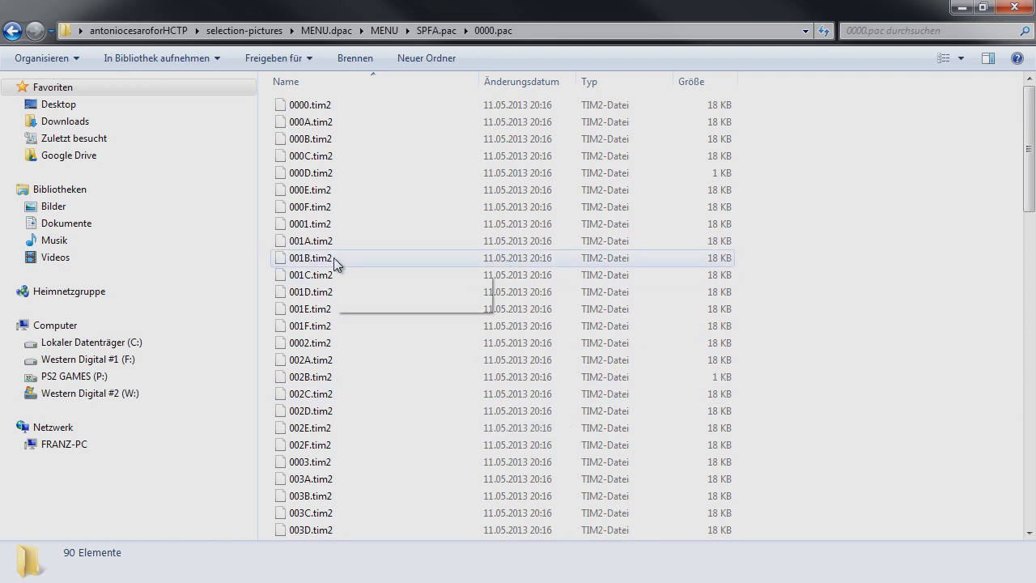
Look through the numbered TIM2 files in the SPFA 0000.pac folder.
click(332, 411)
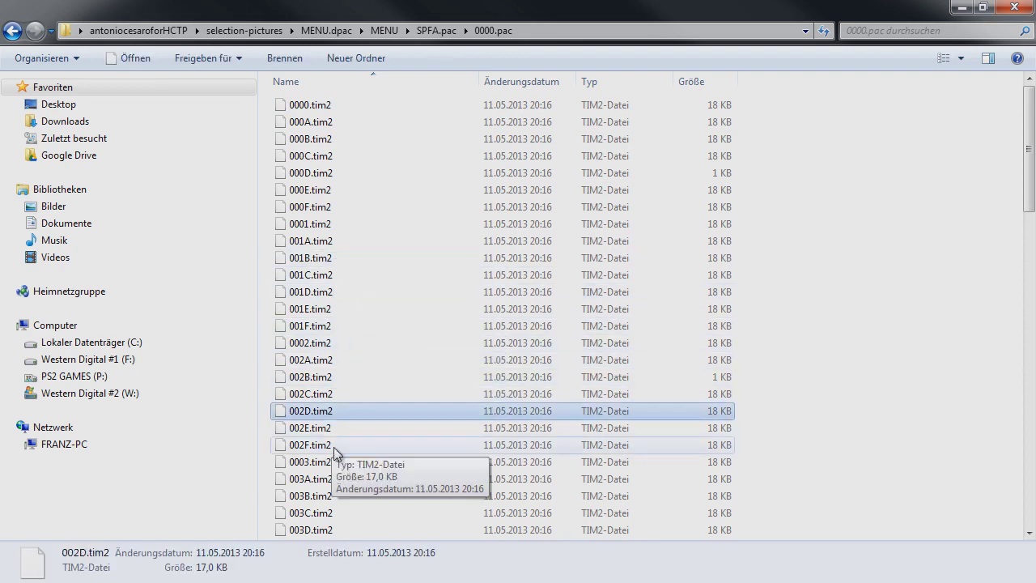
click(336, 446)
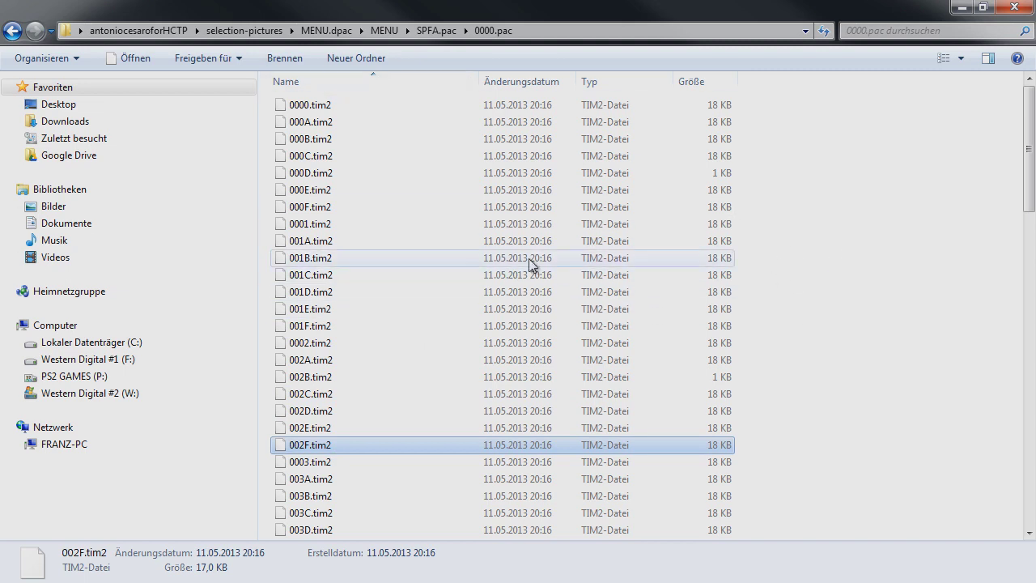
click(353, 325)
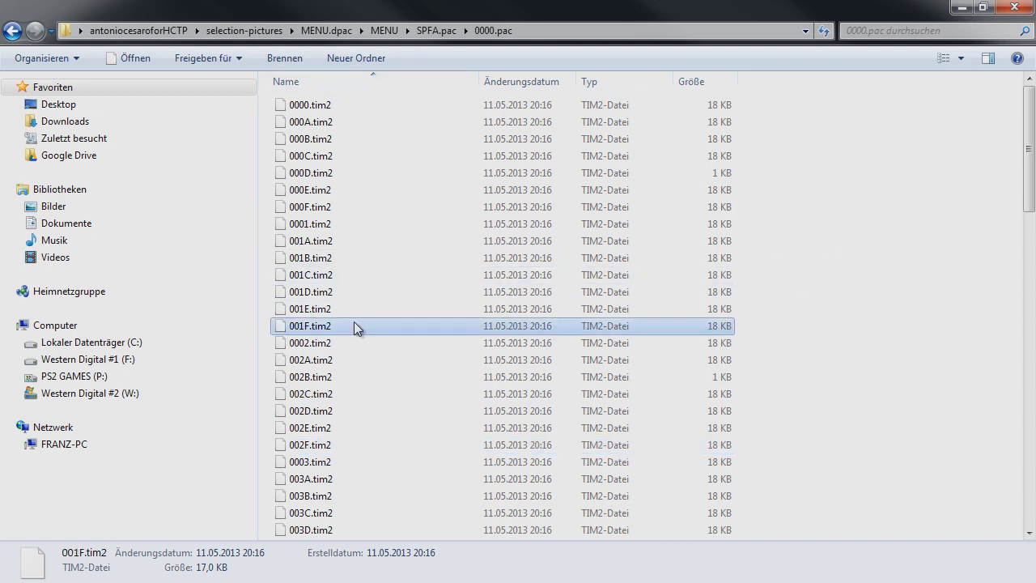
click(329, 379)
scroll(330, 382, down, 2)
scroll(331, 381, up, 2)
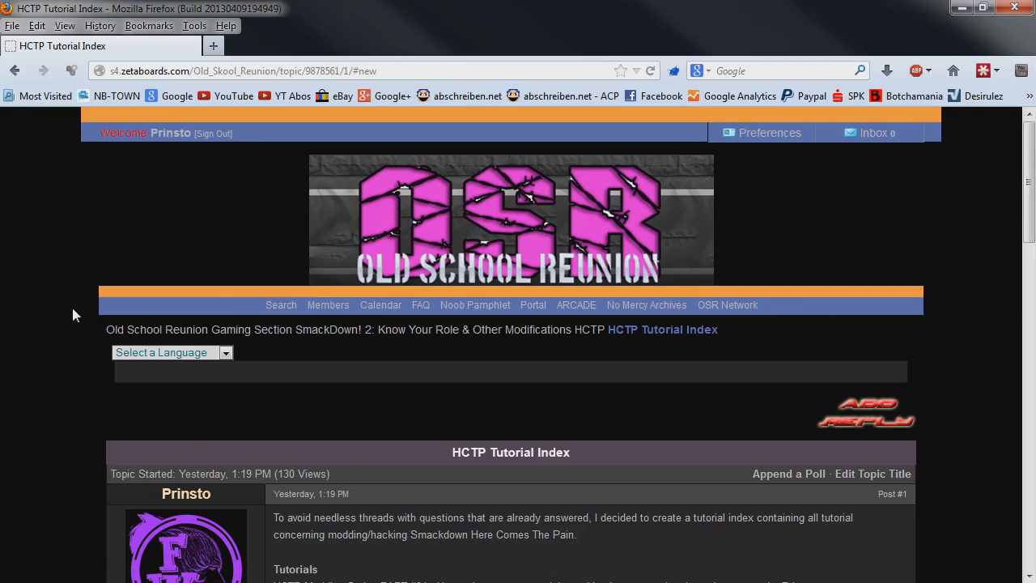
Switch to Firefox, open "Selection pictures IDs" from the HCTP Tutorial Index, and look up Benoit's ID in the list.
scroll(71, 314, down, 10)
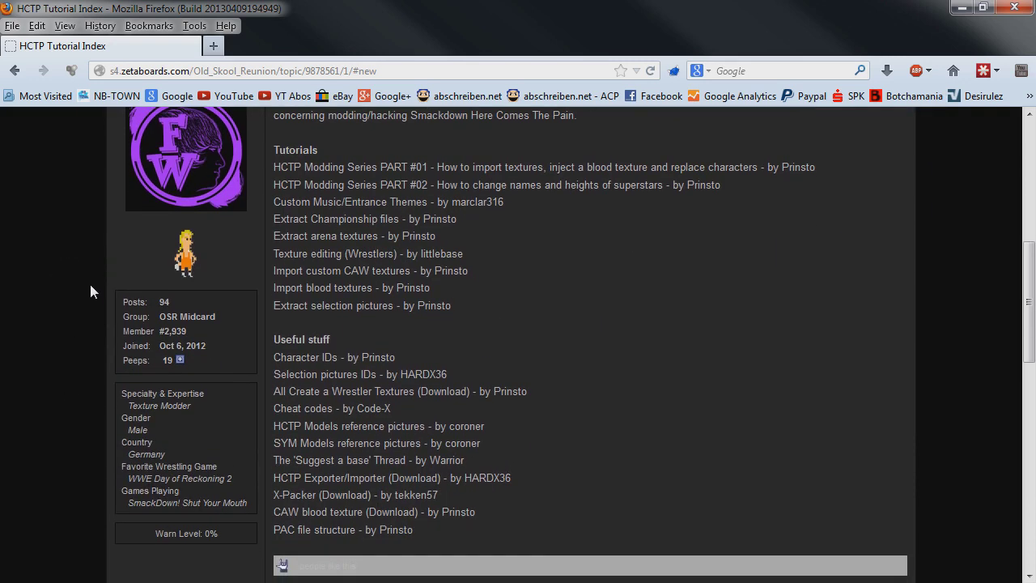
click(349, 378)
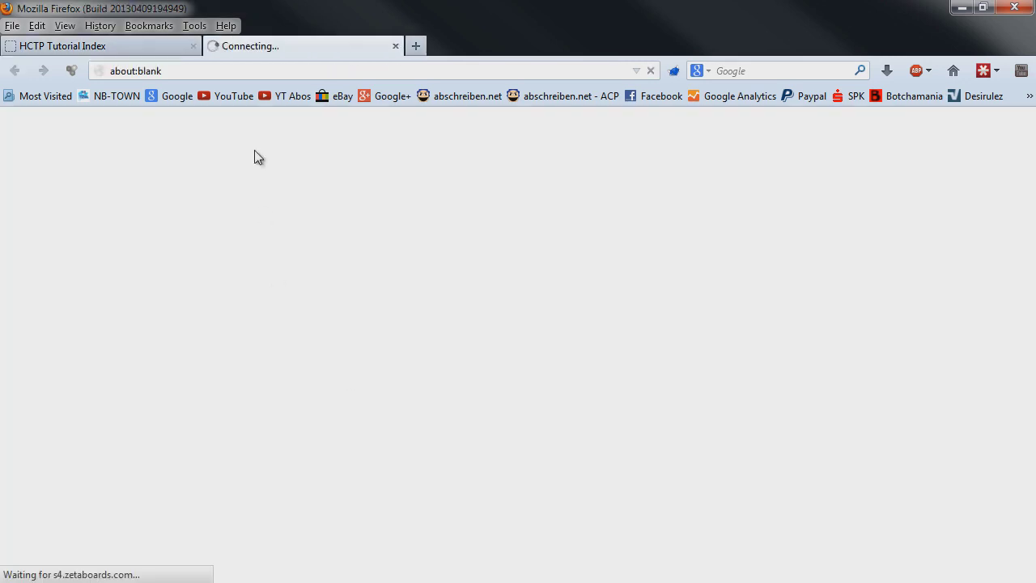
click(193, 46)
scroll(42, 324, down, 5)
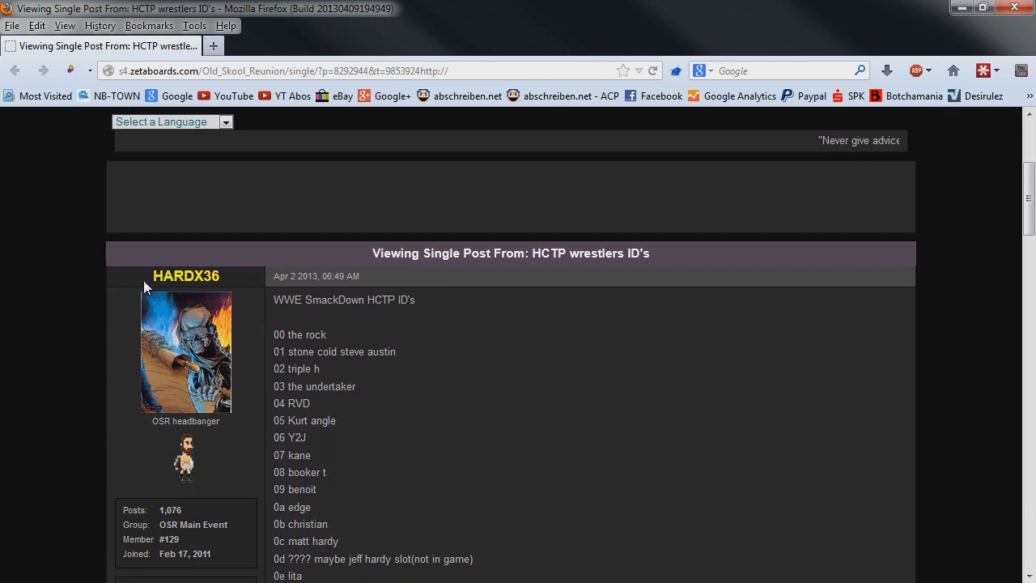
middle_click(86, 293)
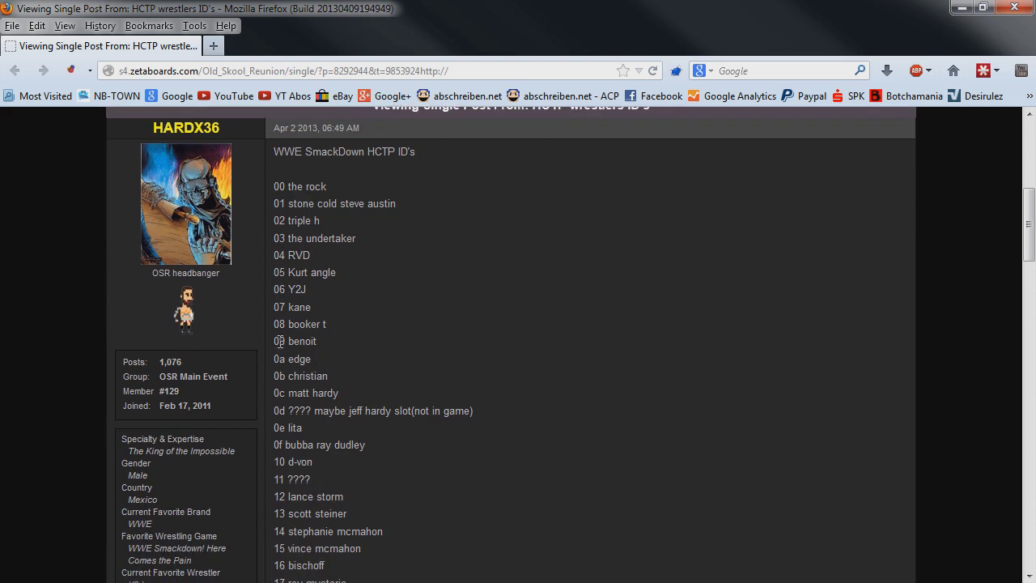
drag(275, 342, 319, 344)
click(307, 343)
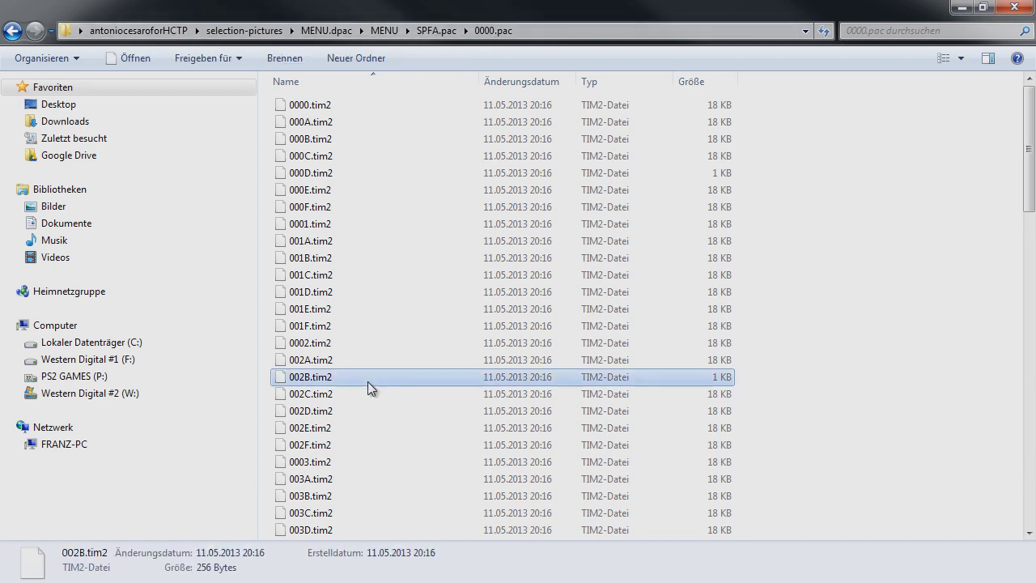
Copy 0009.tim2 from the SPFA 0000.pac folder into the selection-pictures folder.
click(352, 308)
scroll(354, 356, down, 10)
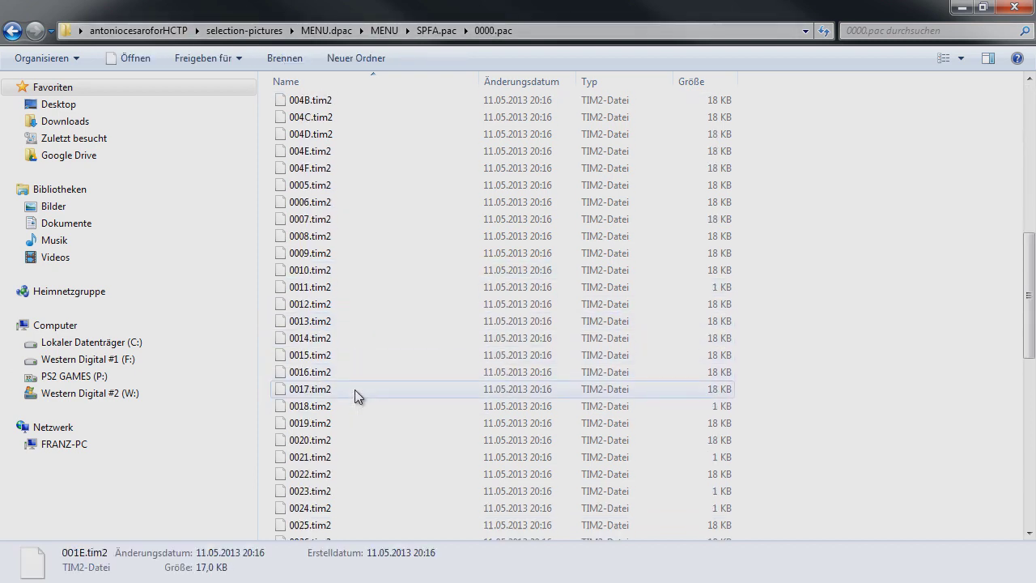
click(325, 250)
right_click(325, 251)
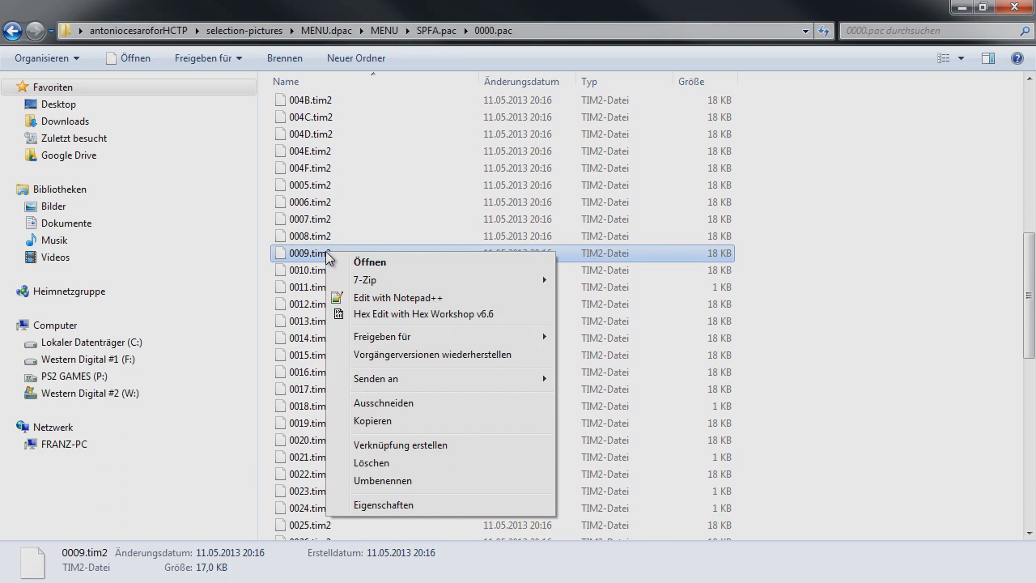
click(411, 419)
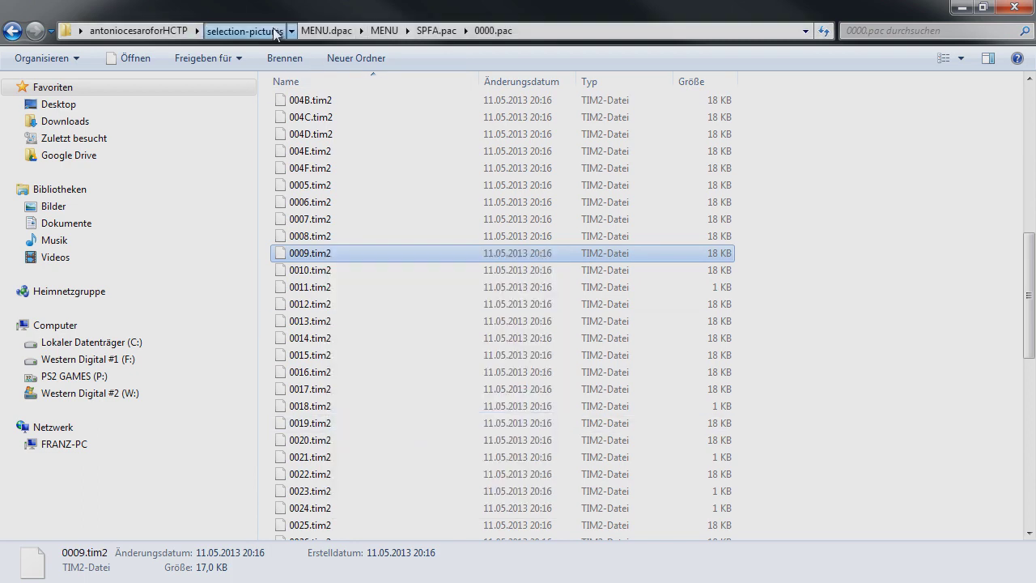
click(272, 29)
right_click(354, 259)
click(424, 392)
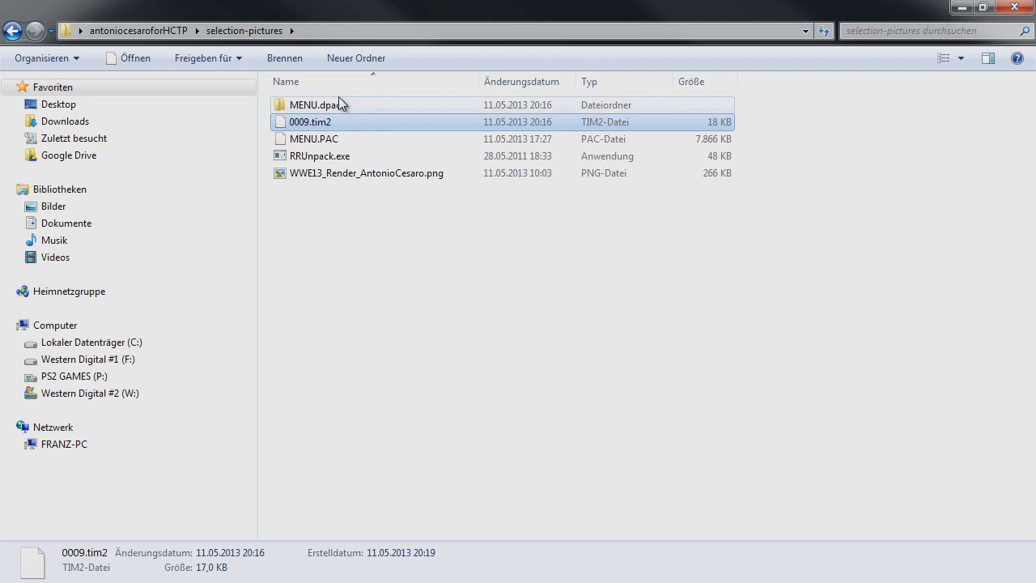
Rename the copied 0009.tim2 to A-0009.tim2.
right_click(328, 123)
click(393, 354)
key(Home)
text(A-)
key(Return)
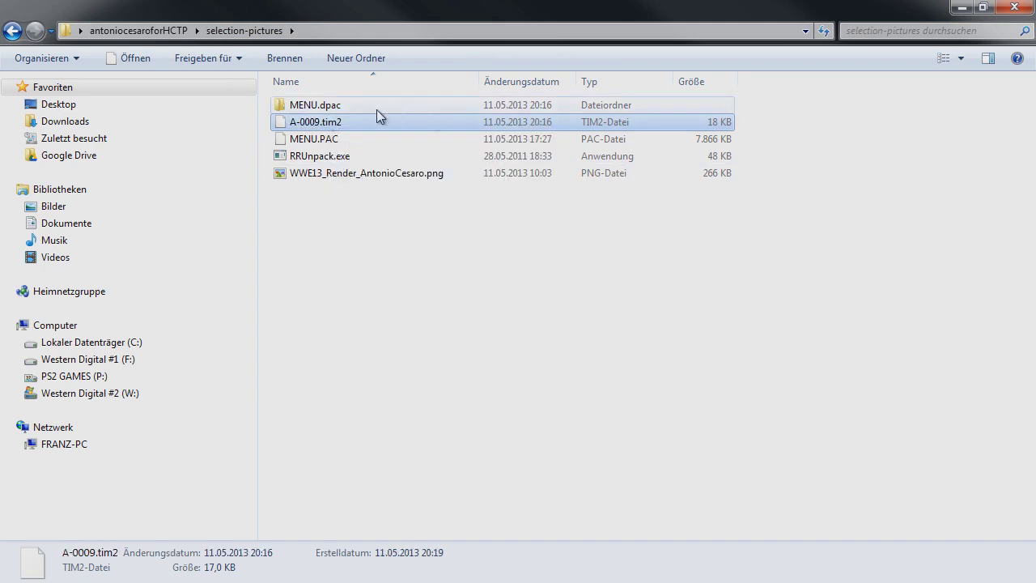
Open the 0000.pac folder of SPFB.pac, inside the MENU folder of MENU.dpac.
double_click(332, 105)
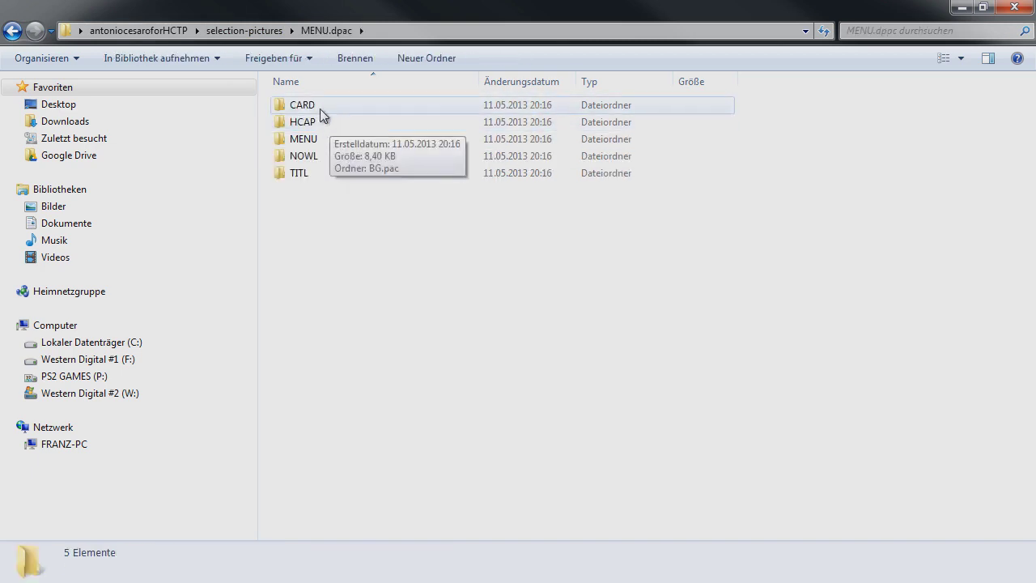
double_click(304, 140)
scroll(364, 364, down, 4)
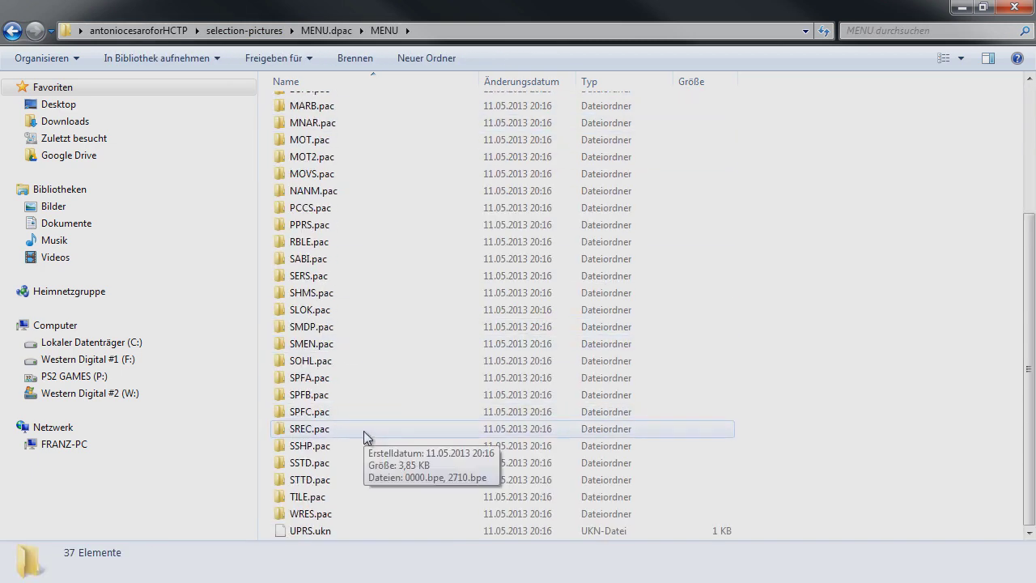
double_click(393, 395)
double_click(319, 105)
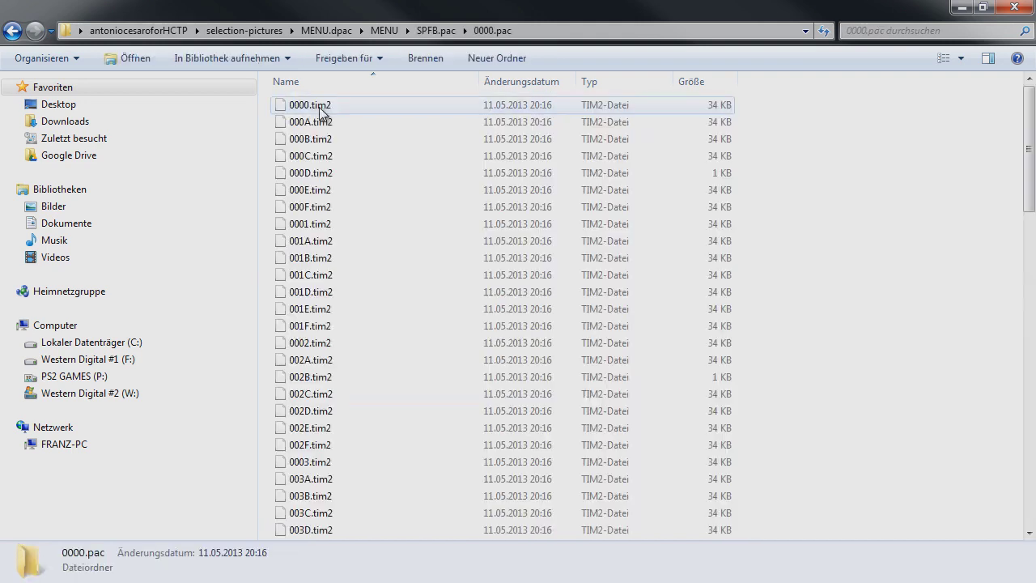
Copy 0009.tim2 from the SPFB 0000.pac folder into the selection-pictures folder.
scroll(388, 324, down, 9)
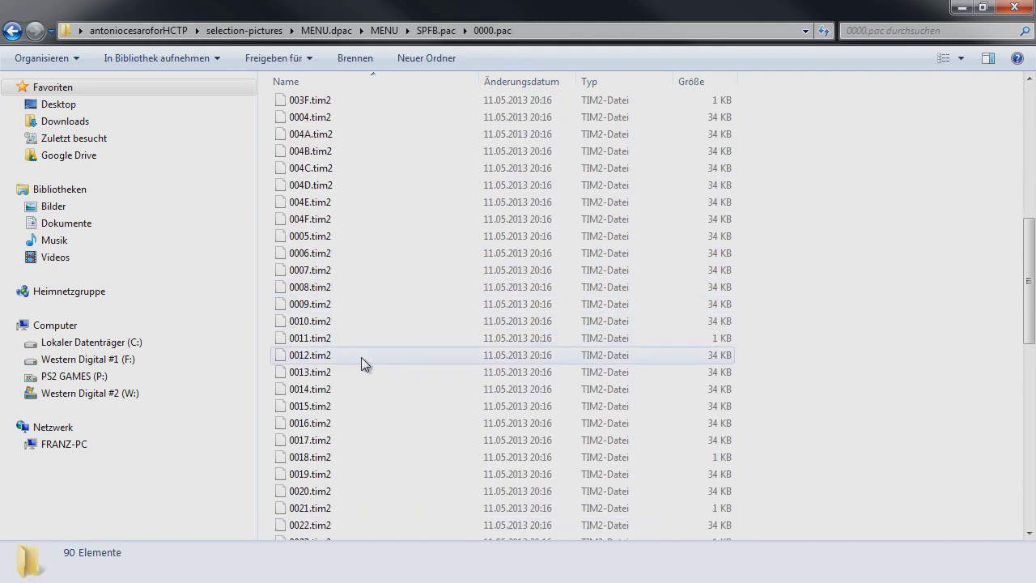
click(322, 306)
right_click(321, 306)
click(380, 477)
click(327, 31)
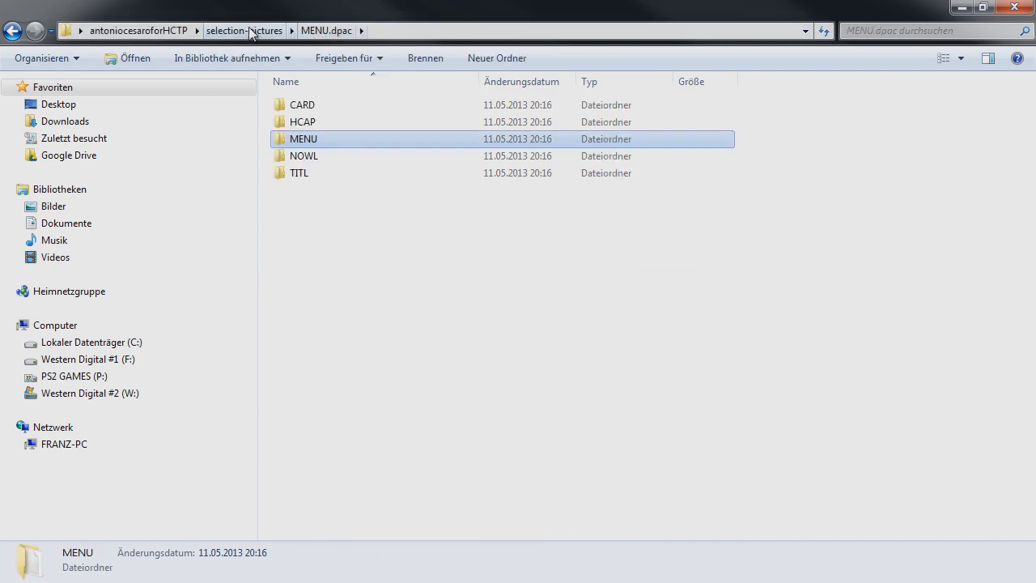
click(249, 30)
right_click(309, 200)
click(357, 334)
Rename the newly copied 0009.tim2 to B-0009.tim2.
click(328, 122)
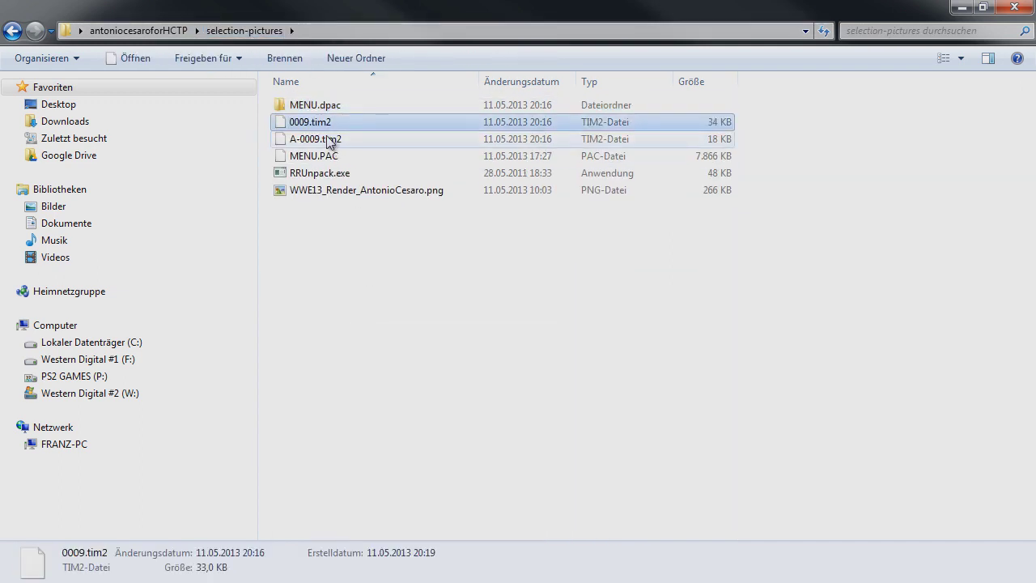
text(B-0009)
key(Return)
Open the 0000.pac folder of SPFC.pac, inside the MENU folder of MENU.dpac.
double_click(327, 105)
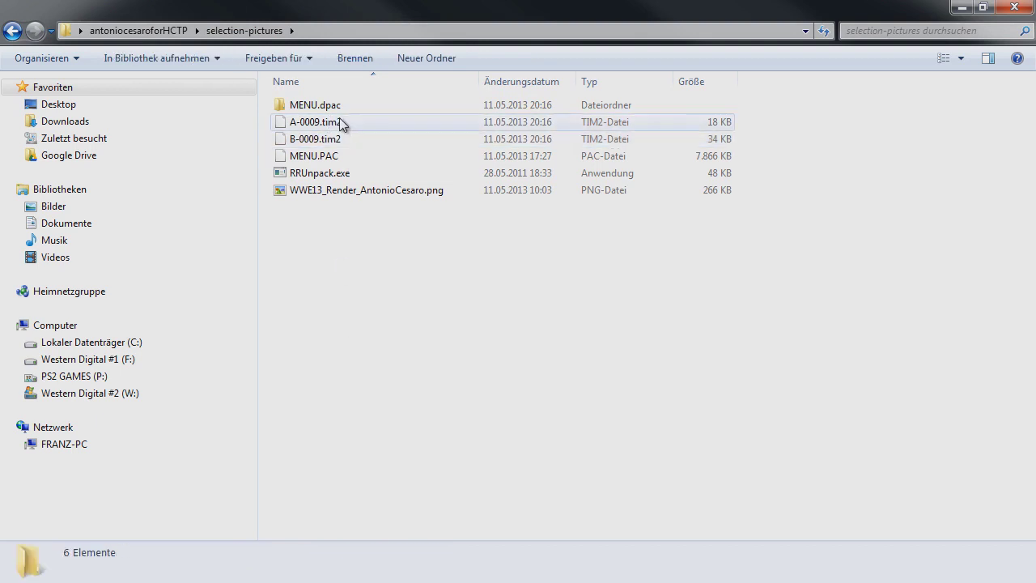
double_click(322, 144)
click(328, 391)
scroll(344, 397, down, 4)
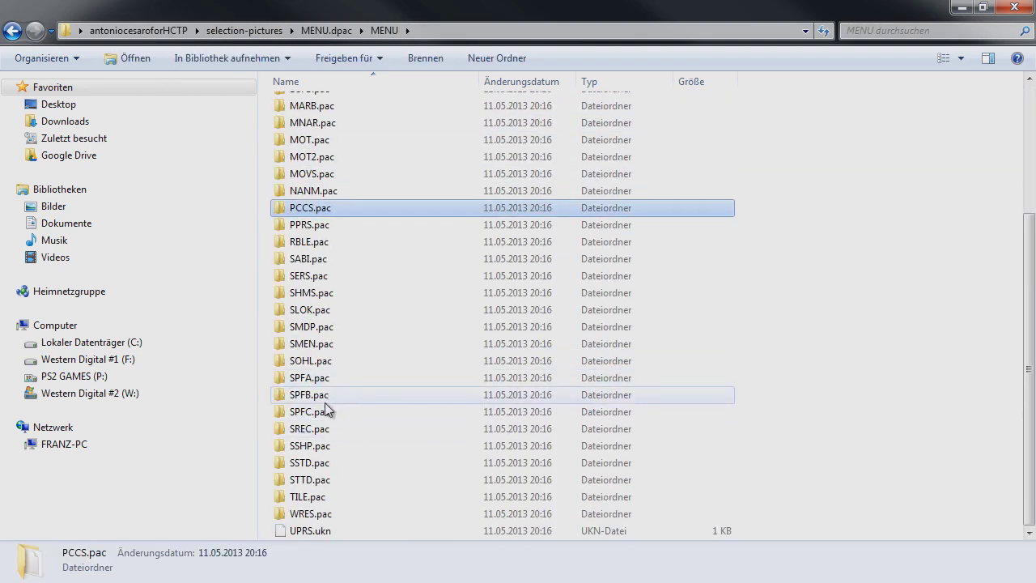
click(328, 394)
double_click(326, 408)
click(323, 105)
double_click(323, 106)
Copy 0009.tim2 from the SPFC 0000.pac folder into the selection-pictures folder.
click(327, 308)
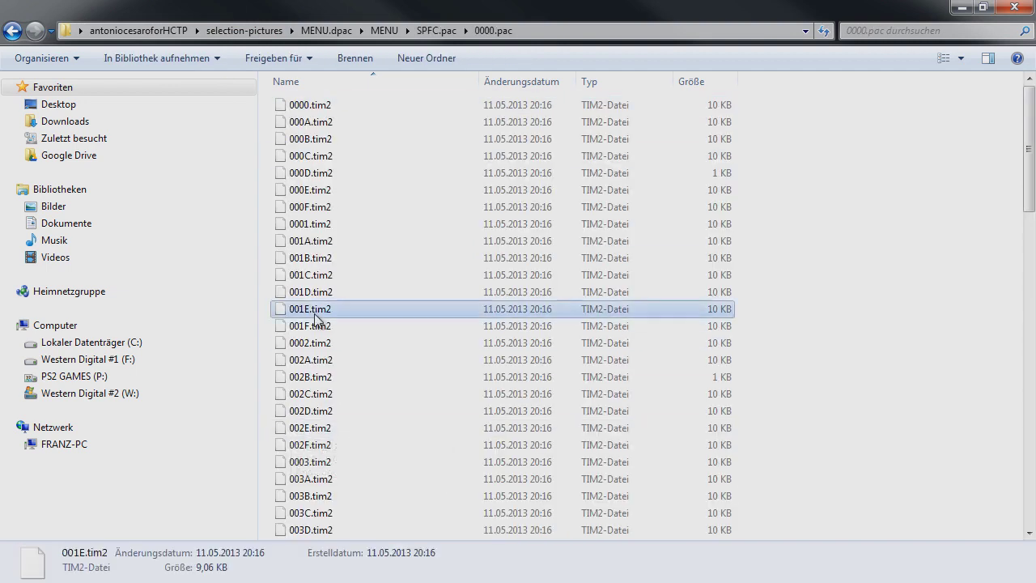
scroll(340, 389, down, 4)
scroll(317, 314, down, 4)
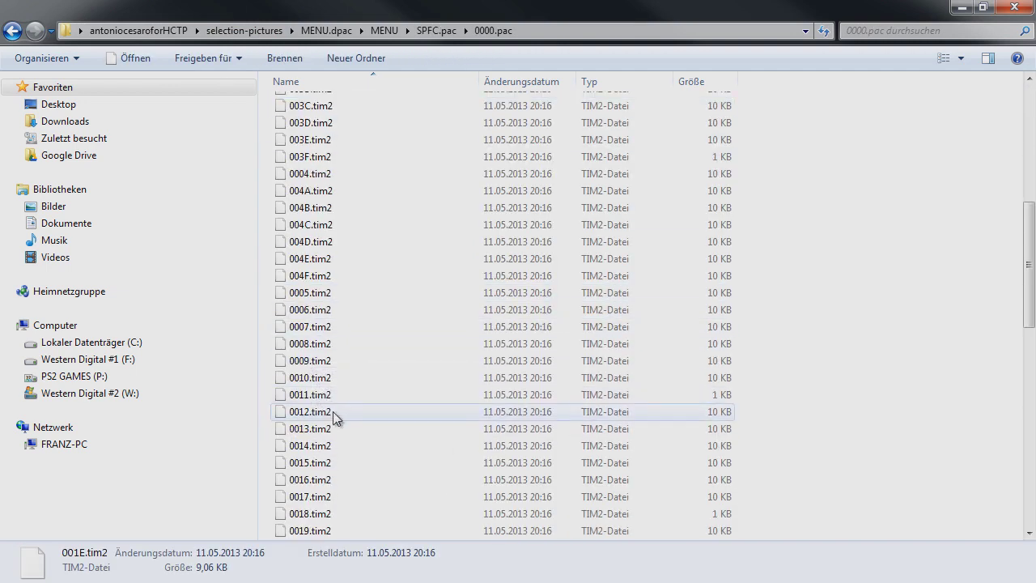
right_click(323, 360)
click(405, 259)
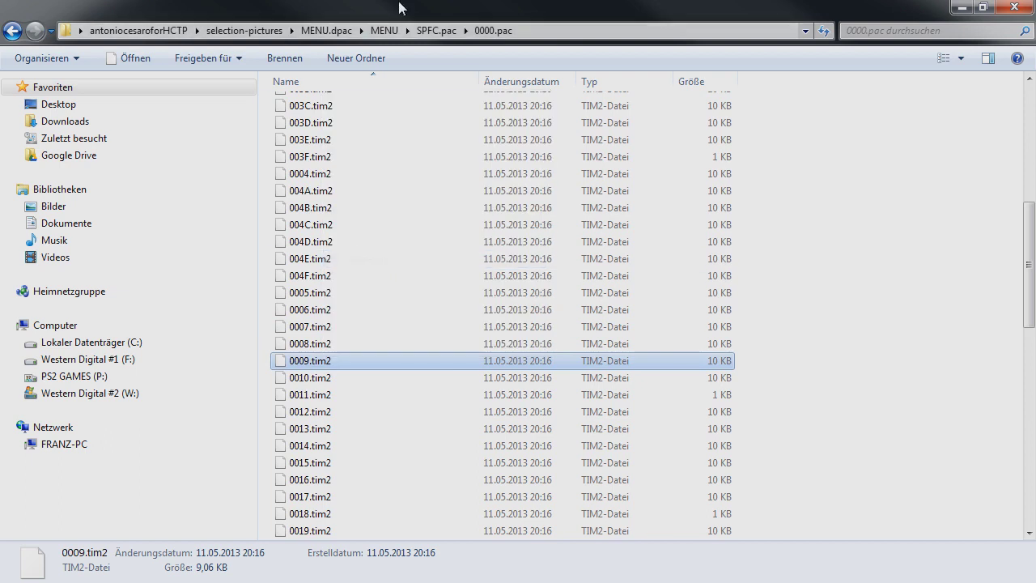
click(267, 31)
right_click(403, 258)
click(437, 394)
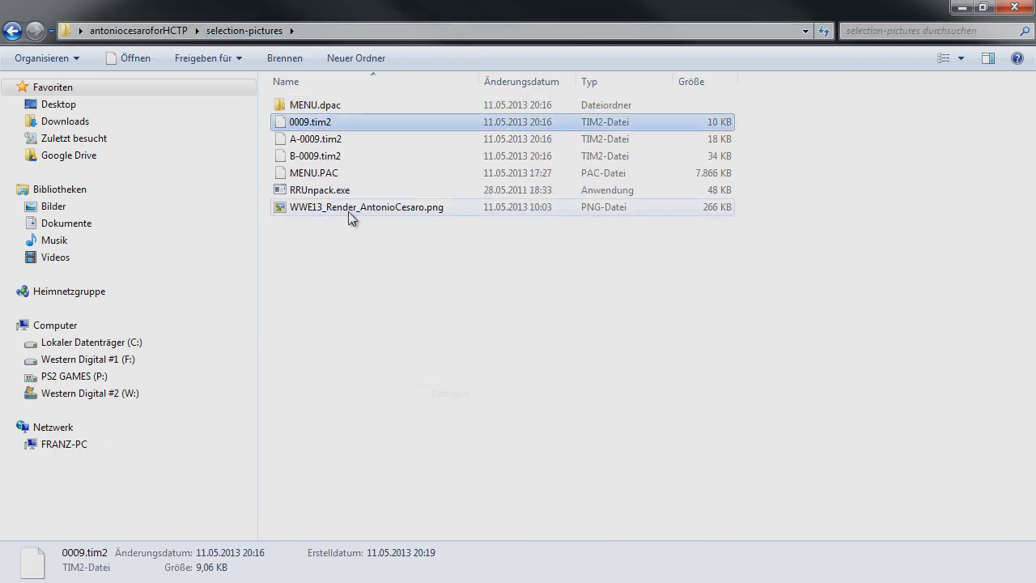
Rename the copied 0009.tim2 to C-0009.tm2, accepting the change of file extension.
right_click(323, 120)
click(408, 346)
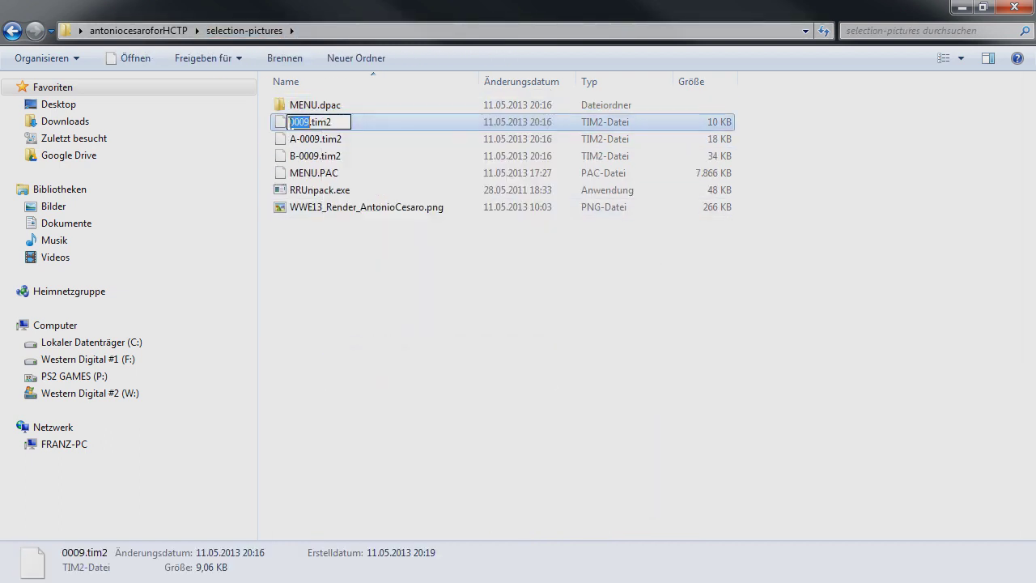
key(Home)
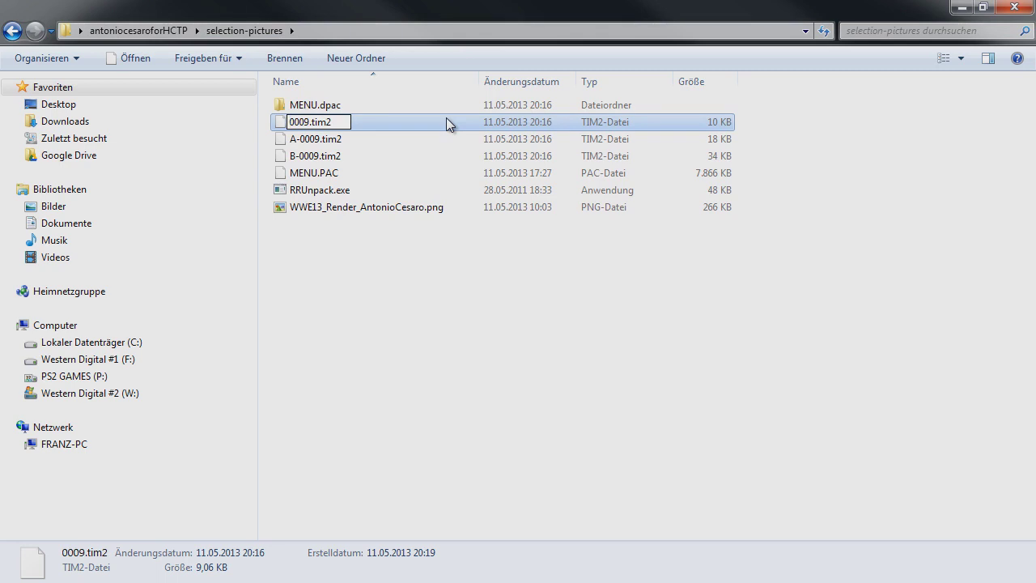
text(C-)
key(BackSpace)
key(Return)
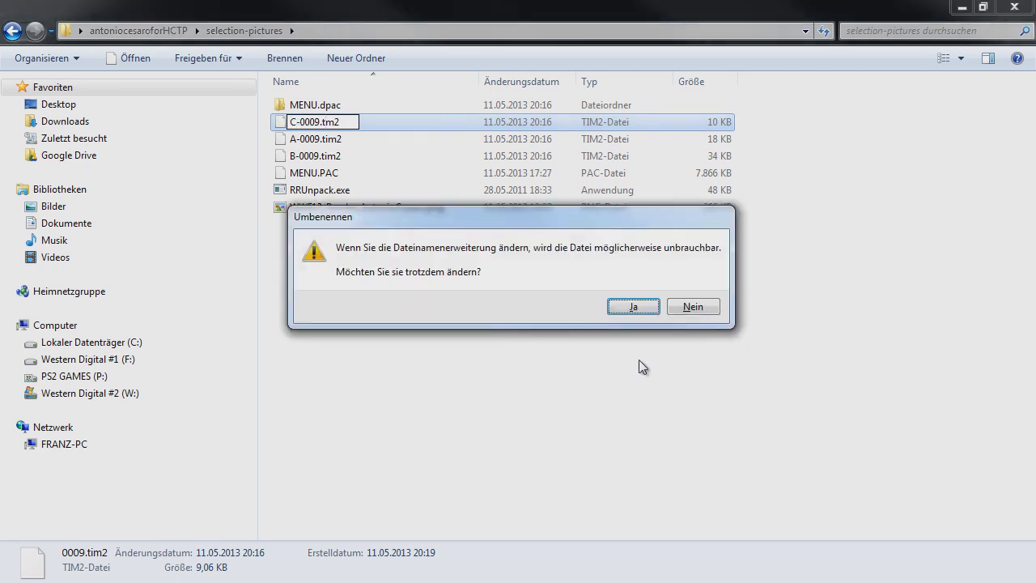
click(633, 310)
Rename B-0009.tim2 to B-0009.tm2, accepting the change of file extension.
right_click(291, 136)
click(391, 364)
key(BackSpace)
key(Return)
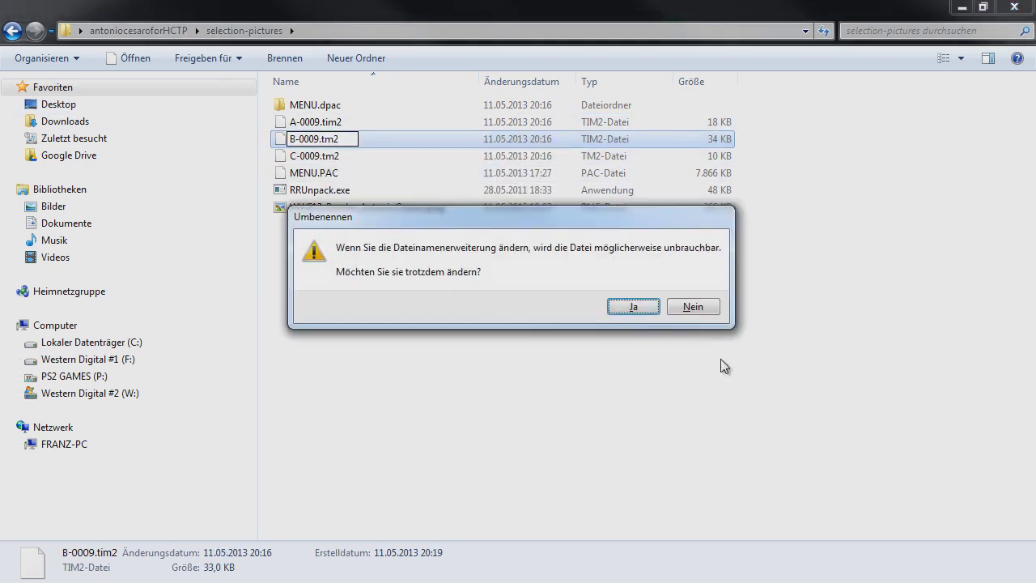
click(633, 305)
Rename A-0009.tim2 to A-0009.tm2, accepting the change of file extension.
right_click(314, 122)
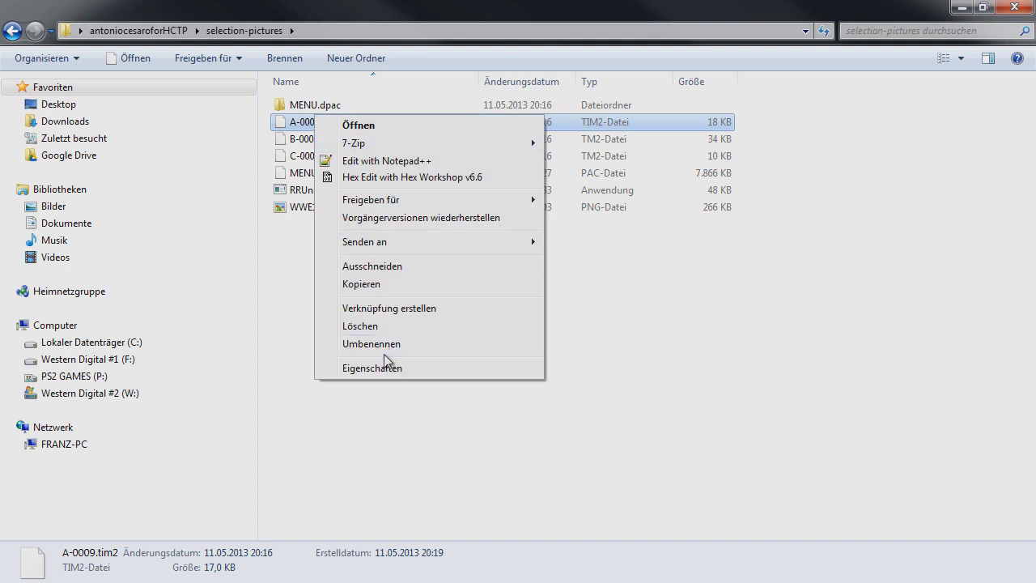
click(384, 344)
click(326, 122)
key(BackSpace)
key(Return)
key(Return)
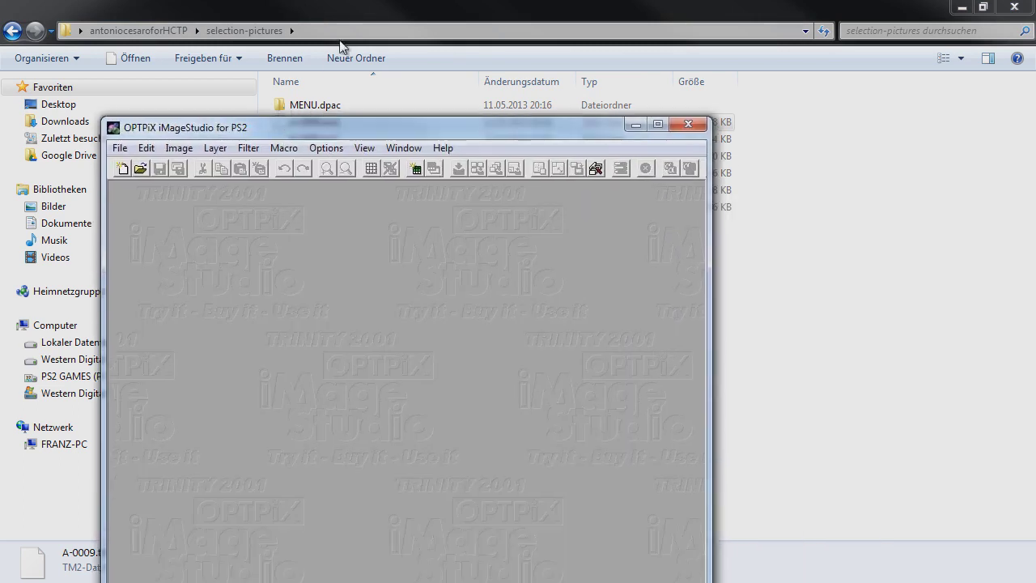
Open A-0009.tm2, B-0009.tm2 and C-0009.tm2 together in OPTPiX iMageStudio for PS2 and spread out their image windows.
drag(510, 12, 833, 111)
shift+click(766, 254)
drag(766, 254, 259, 284)
drag(276, 238, 470, 341)
drag(304, 223, 343, 256)
click(275, 208)
drag(258, 203, 366, 222)
Show A-0009 with Alpha Blending Display and rearrange the three image windows to compare the pictures and their dimensions.
right_click(324, 277)
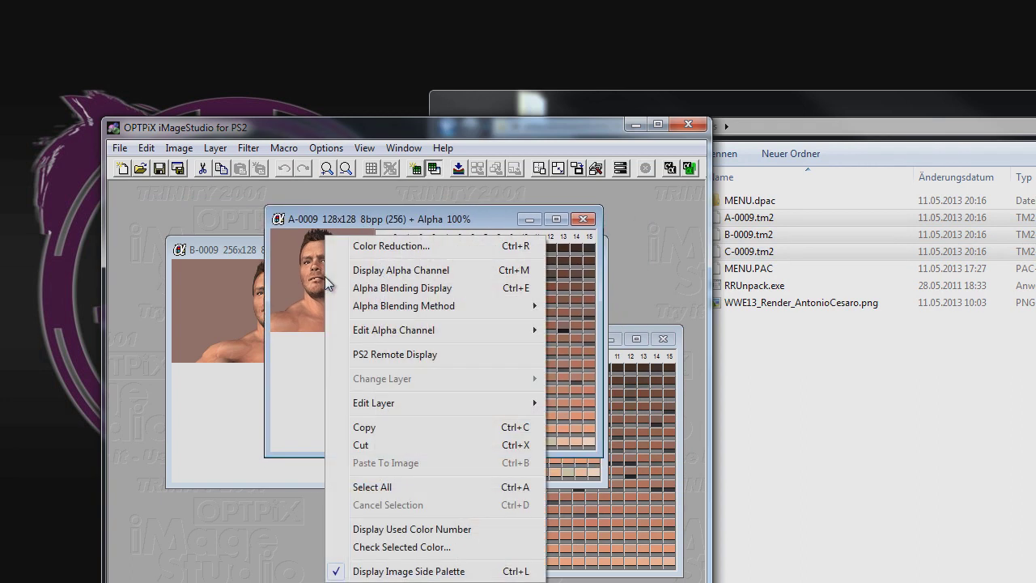
click(382, 290)
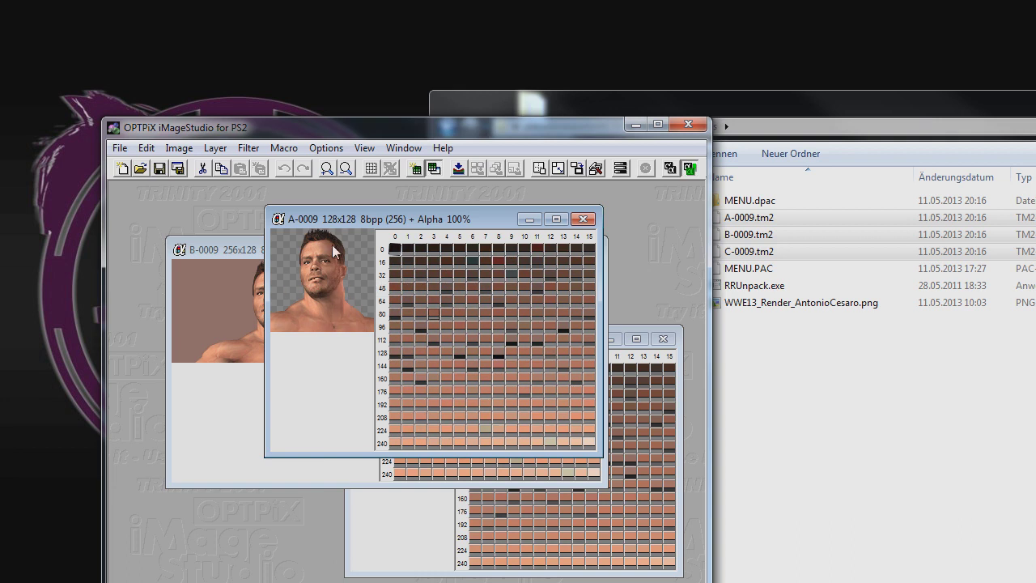
drag(419, 229, 324, 211)
drag(501, 254, 533, 281)
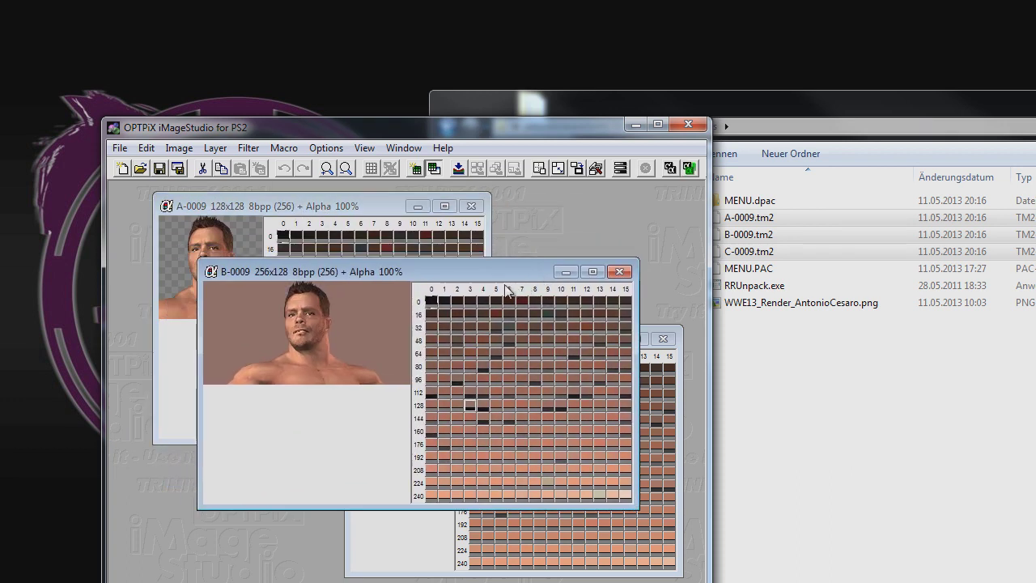
drag(395, 274, 371, 430)
drag(540, 348, 586, 317)
drag(486, 312, 538, 296)
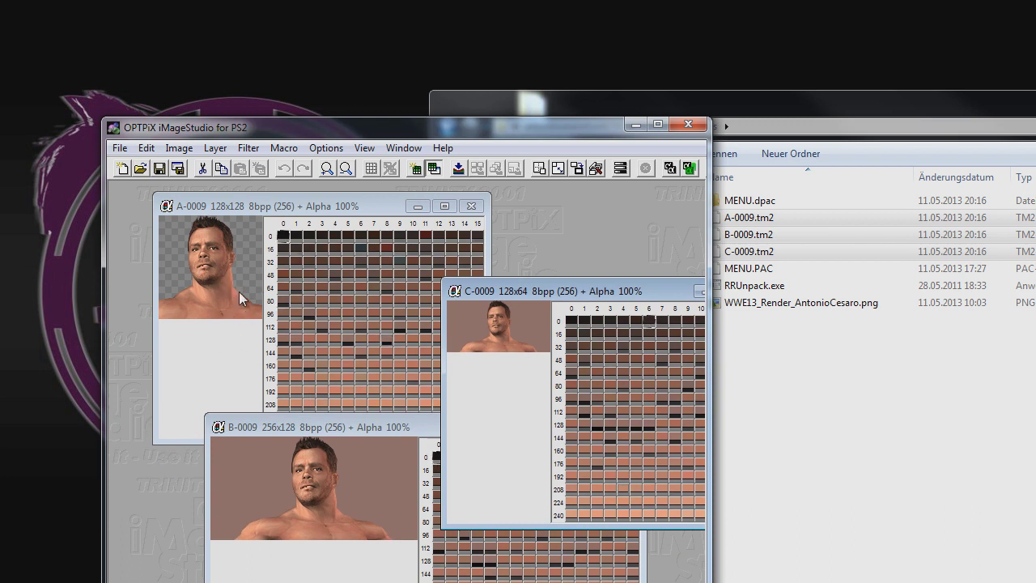
drag(522, 291, 502, 288)
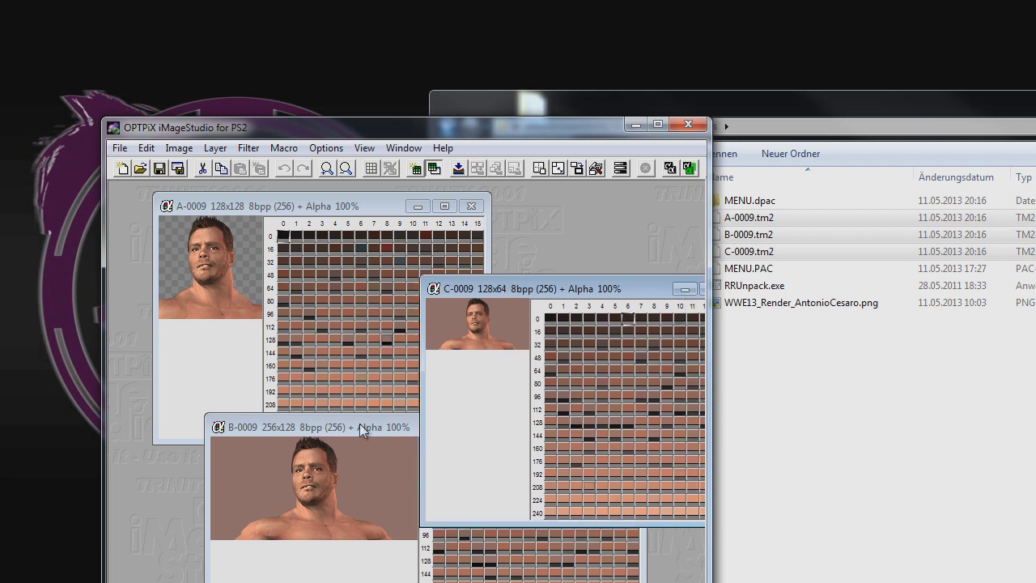
drag(360, 423, 348, 285)
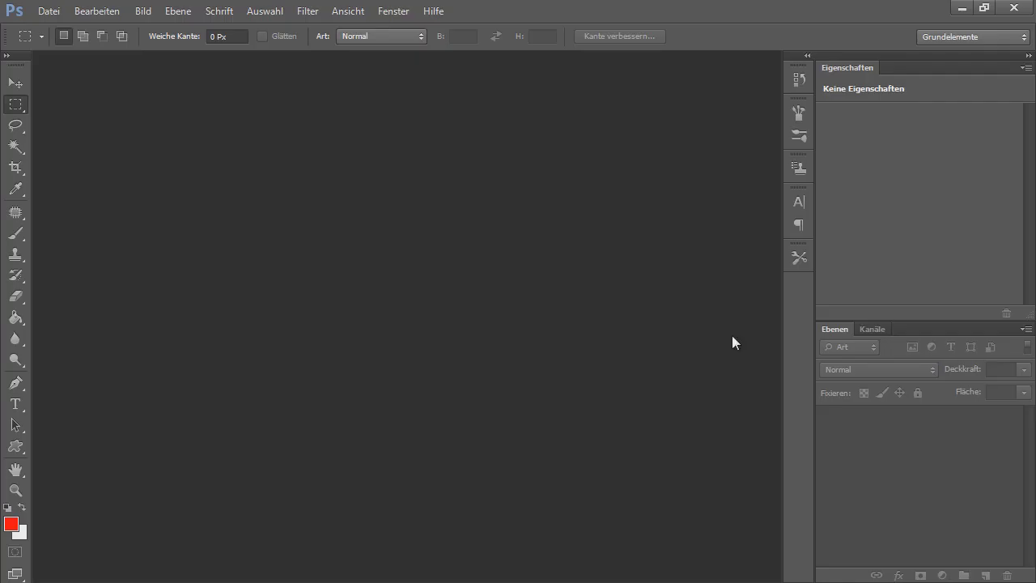
Switch to Photoshop and create a new transparent RGB document 256 pixels wide and 128 pixels high.
drag(574, 8, 651, 146)
drag(651, 146, 593, 1)
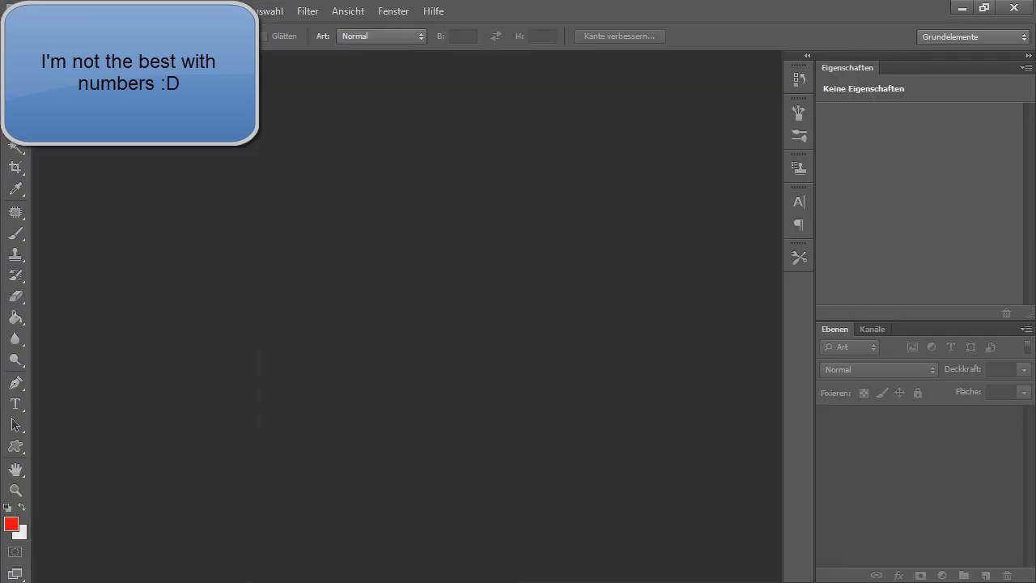
key(ctrl+n)
double_click(433, 182)
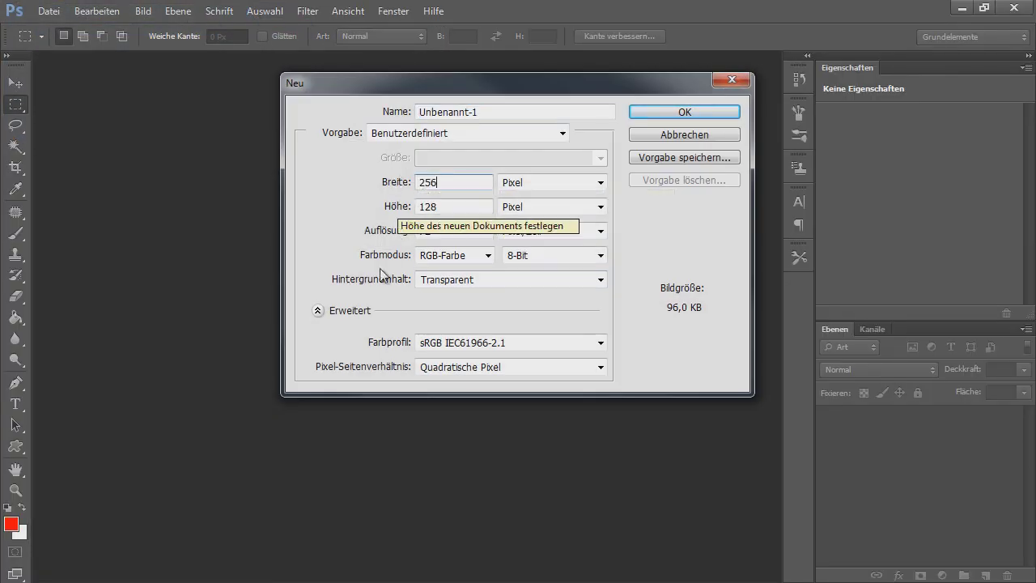
drag(435, 95, 411, 109)
text(256)
click(652, 127)
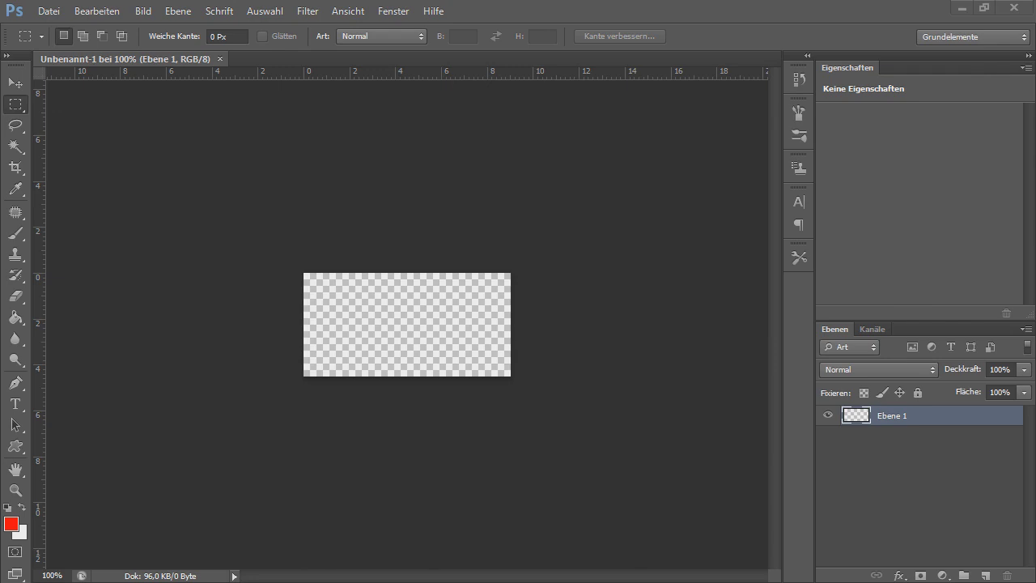
Place WWE13_Render_AntonioCesaro.png from the selection-pictures folder into the document and enlarge it so the head and upper body fill the canvas.
key(alt+Tab)
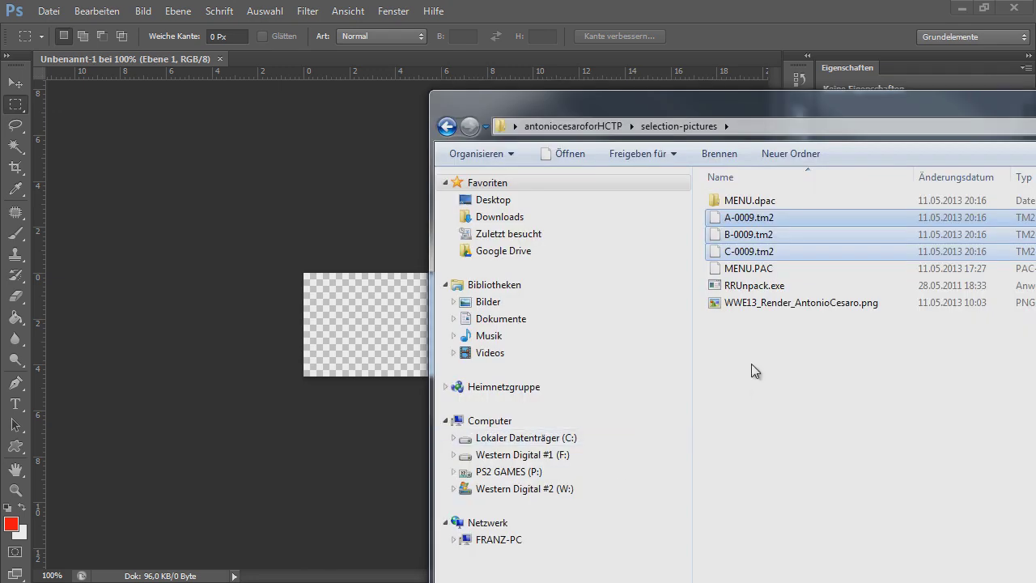
drag(760, 307, 356, 329)
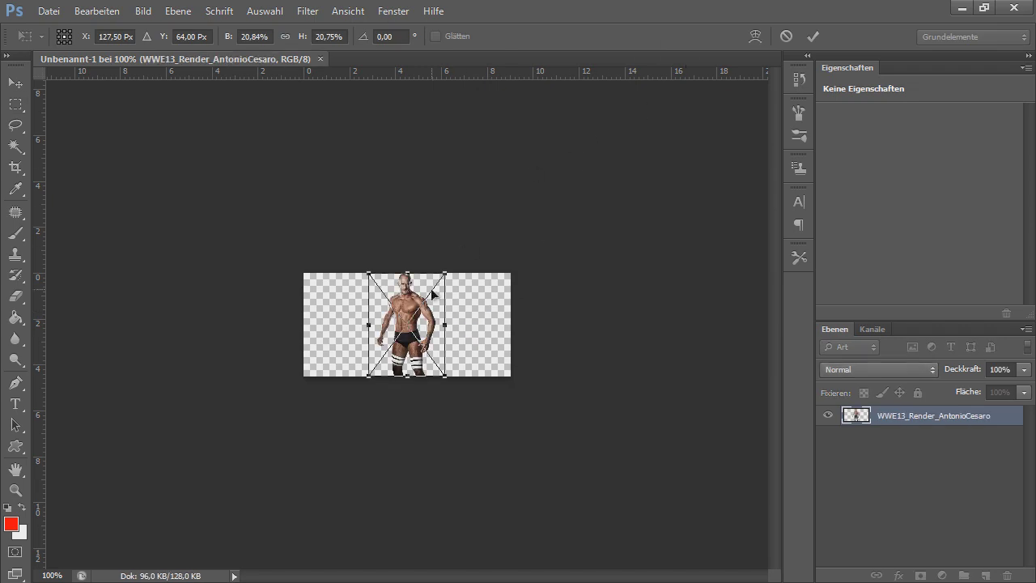
drag(465, 264, 567, 212)
drag(432, 315, 439, 397)
scroll(437, 341, up, 6)
drag(424, 345, 414, 366)
Add a vertical guide at the canvas centre, scale the placed render to about 56%, centre its head on the guide and commit the placement.
drag(42, 392, 410, 398)
drag(524, 385, 525, 363)
drag(609, 234, 592, 248)
drag(476, 310, 476, 294)
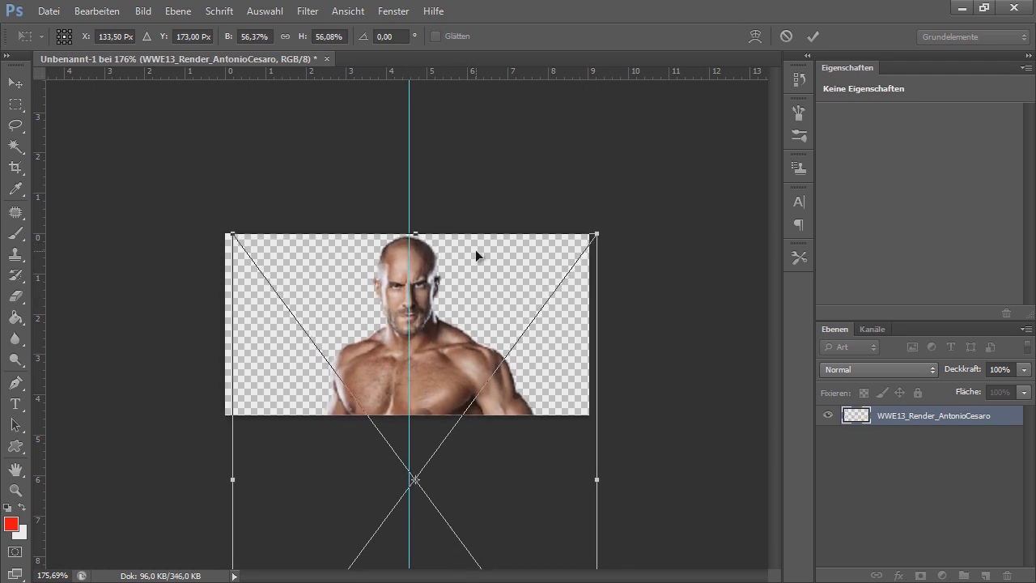
click(813, 37)
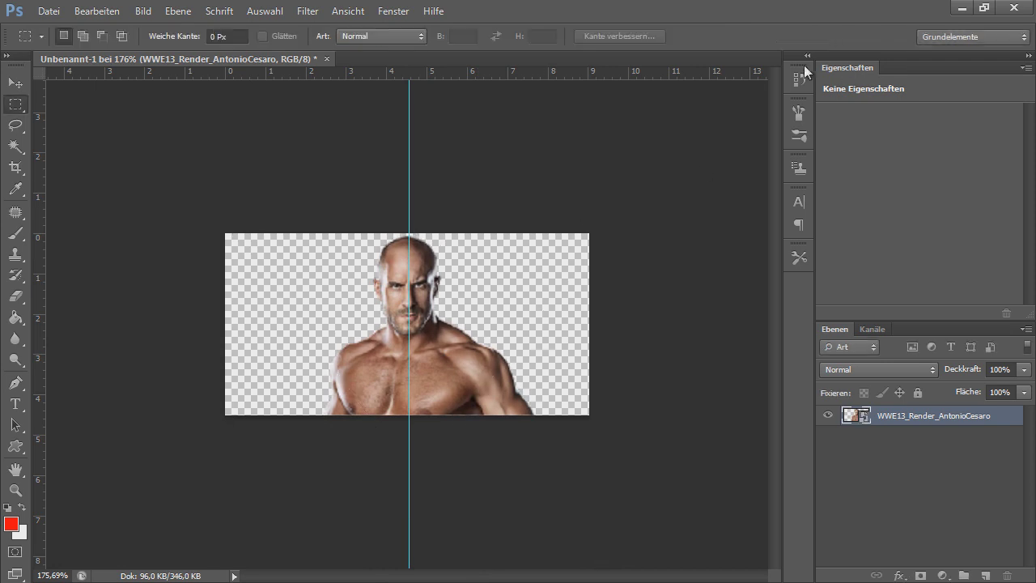
Set the opacity of the WWE13_Render_AntonioCesaro layer to 50%.
scroll(417, 370, down, 1)
scroll(417, 370, up, 2)
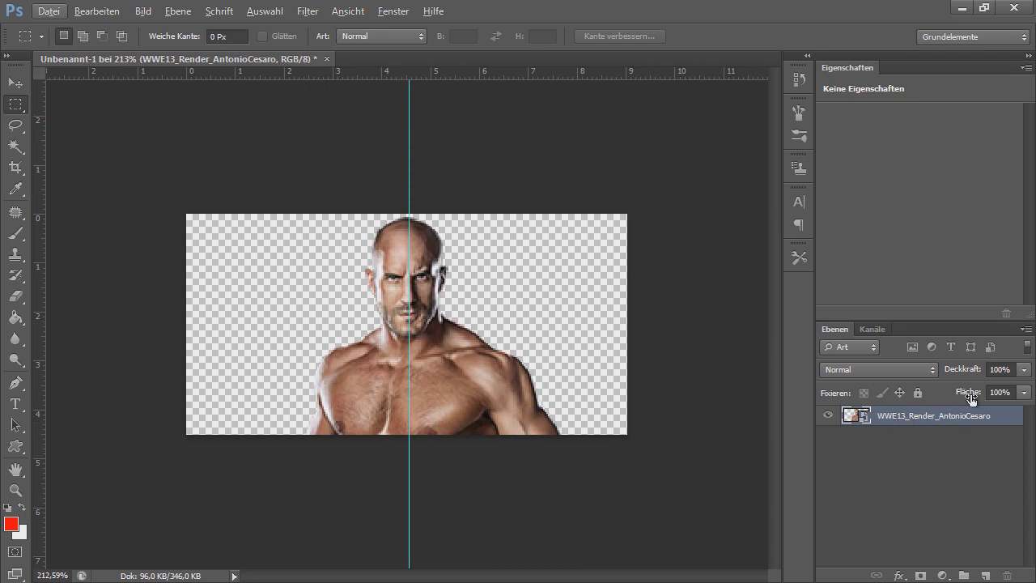
click(1022, 371)
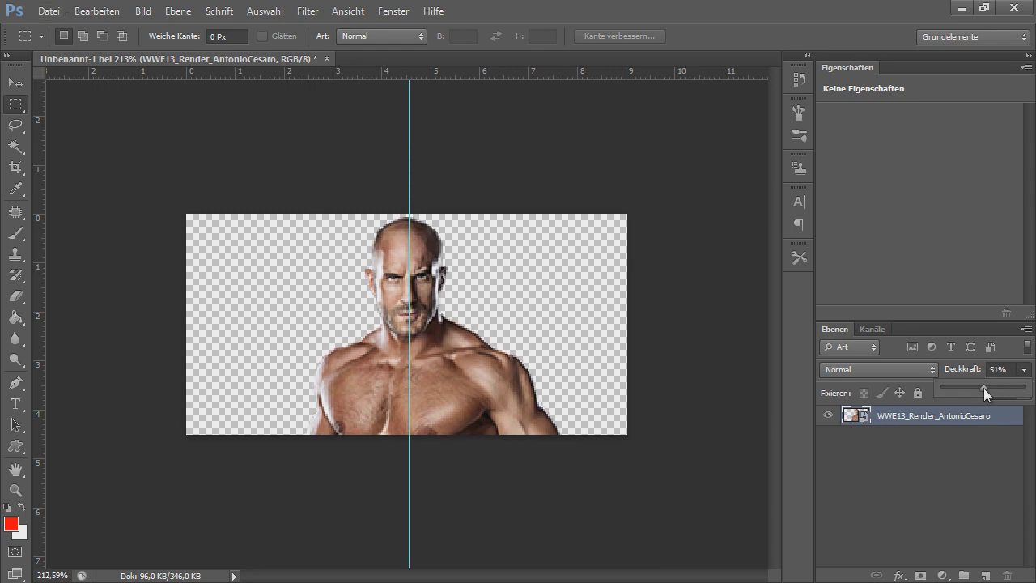
click(940, 487)
click(939, 420)
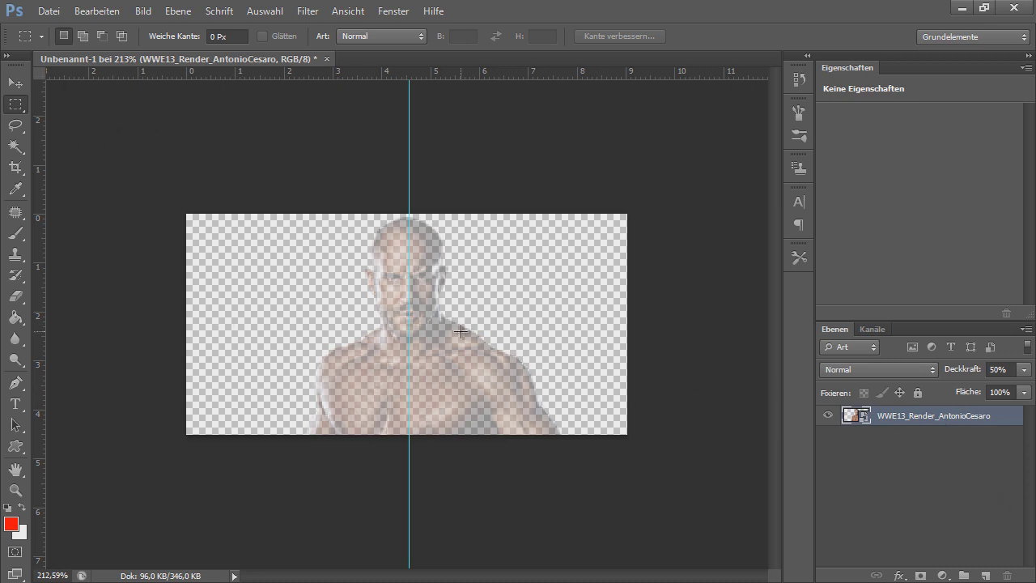
Start saving the document under a new name and choose the selection-pictures folder inside antoniocesaroforHCTP.
click(19, 91)
click(50, 11)
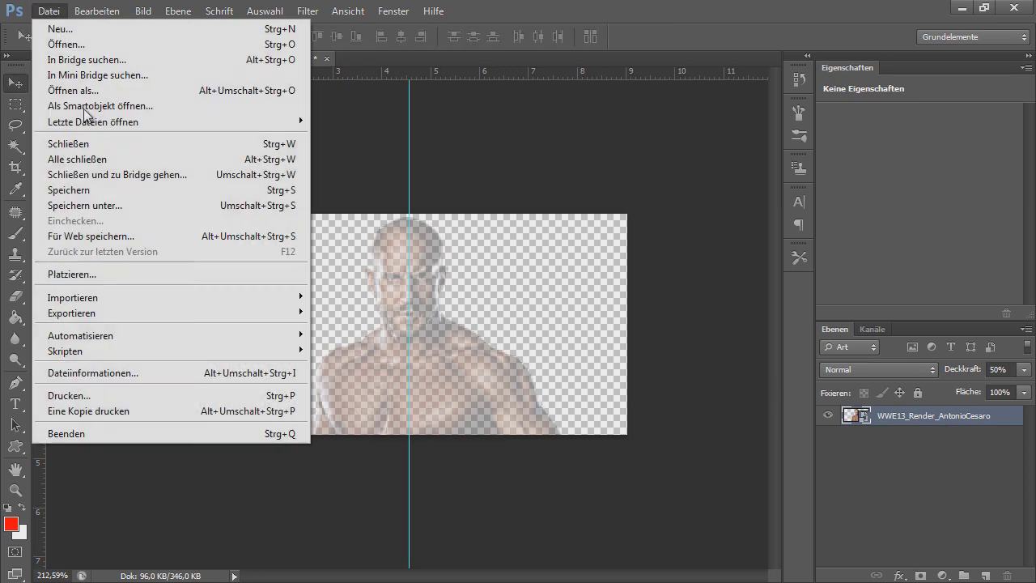
click(104, 201)
drag(515, 34, 703, 96)
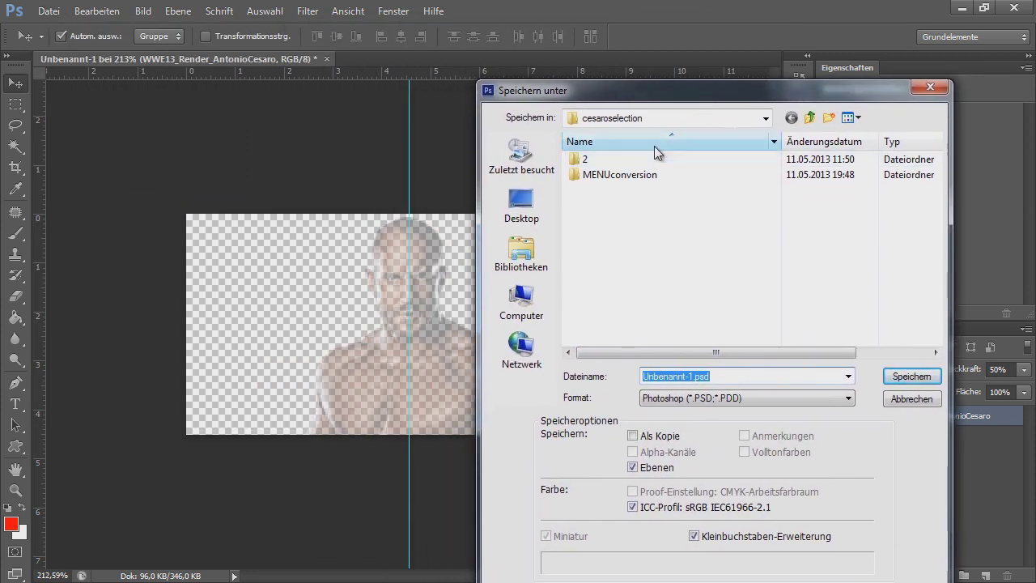
click(644, 120)
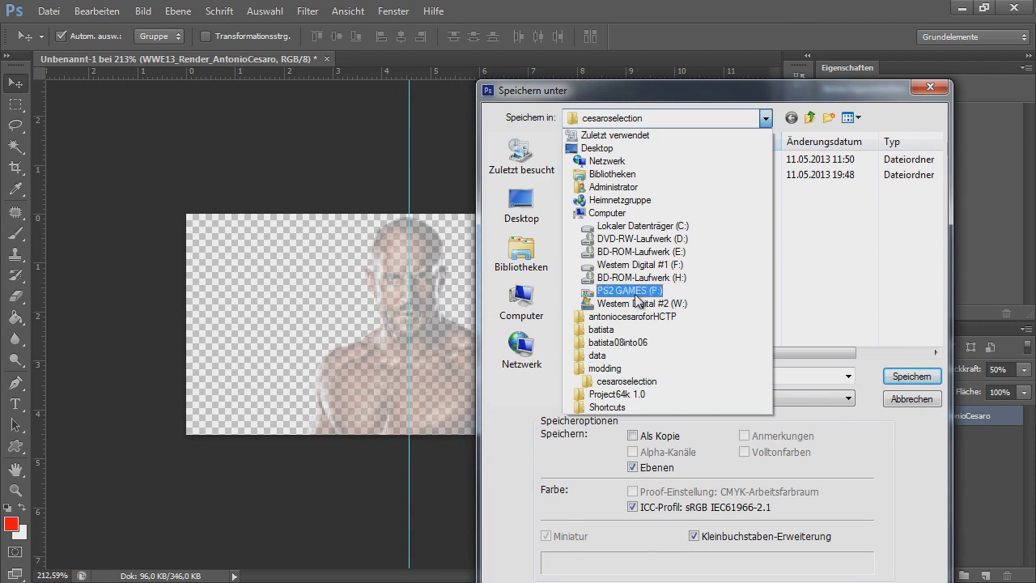
click(643, 318)
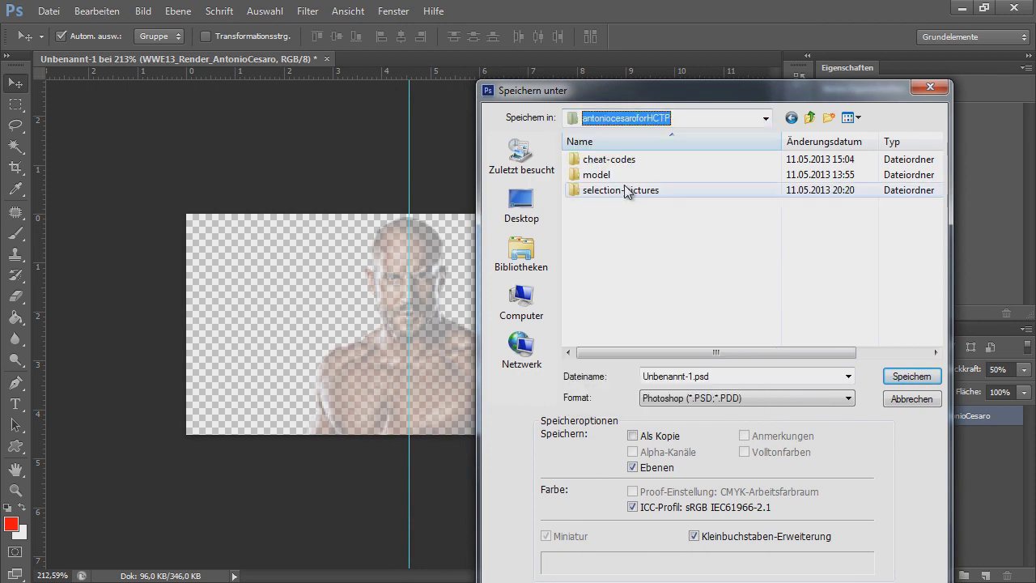
double_click(659, 192)
Choose PNG as the format, name the file A.png and save it with the PNG options accepted.
double_click(719, 377)
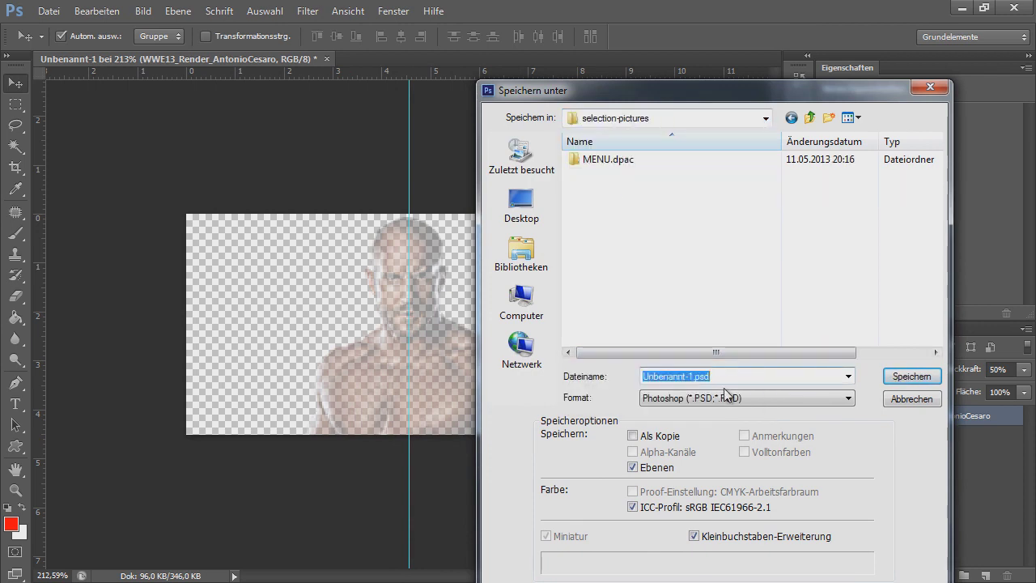
click(730, 399)
click(729, 364)
double_click(725, 375)
text(A)
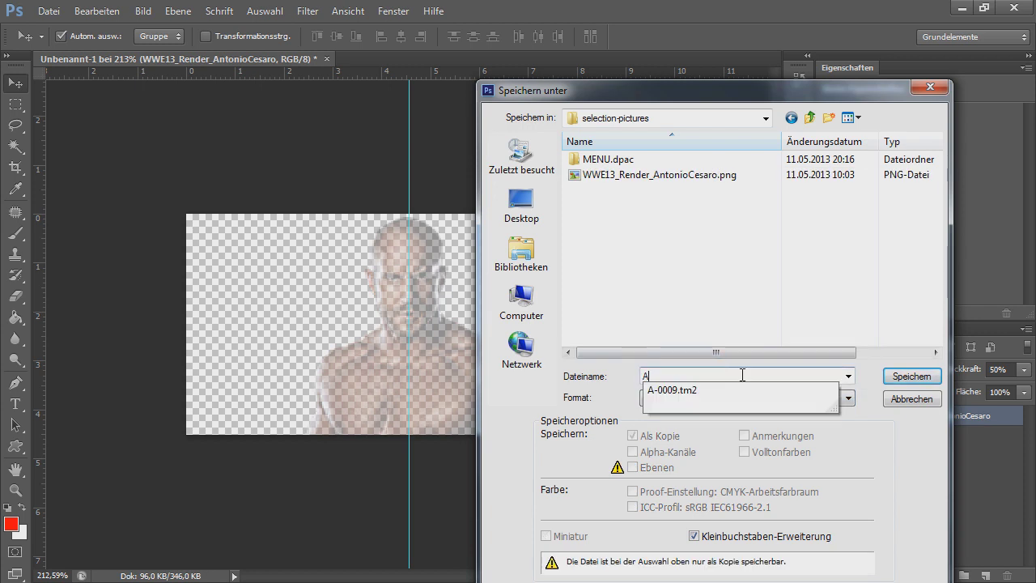
text(.png)
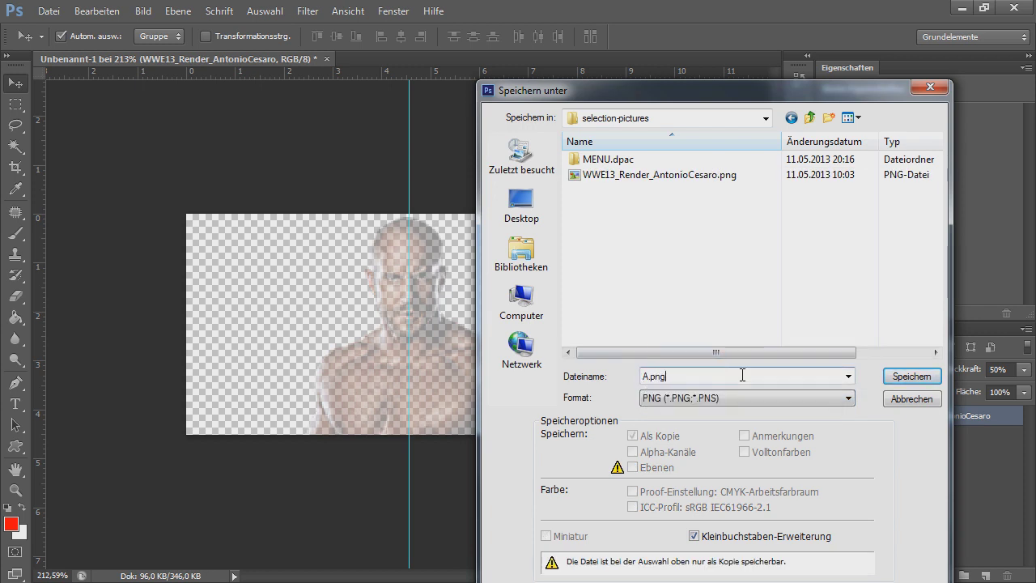
key(Return)
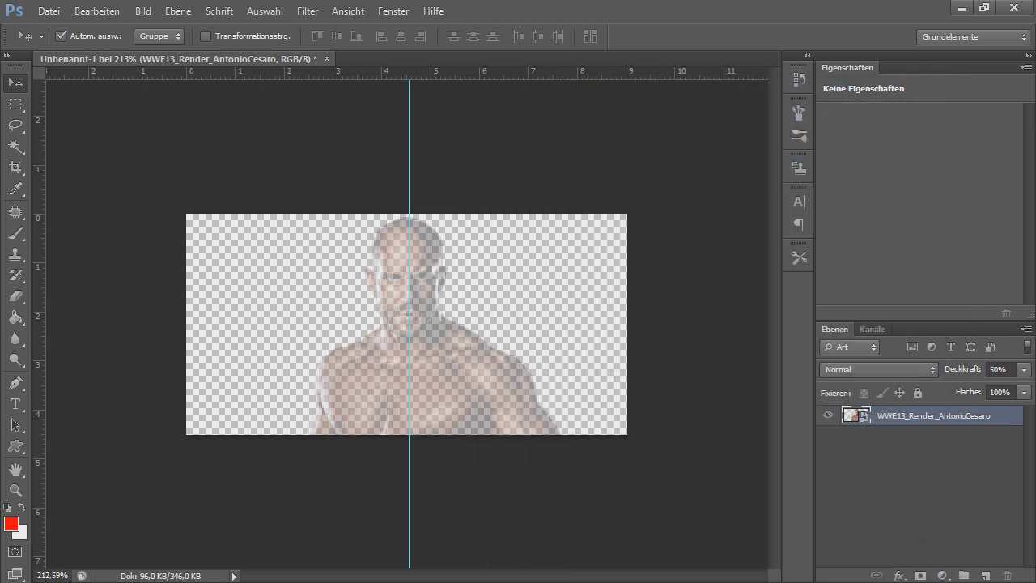
click(648, 230)
Resize the image proportionally to 128 pixels wide and 64 pixels high.
click(144, 11)
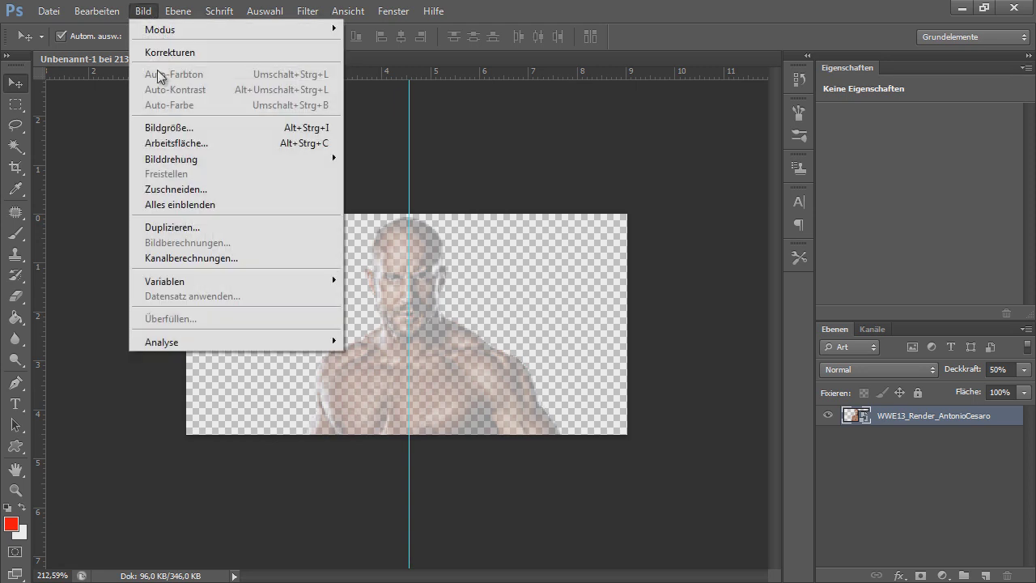
click(182, 131)
drag(297, 234, 678, 168)
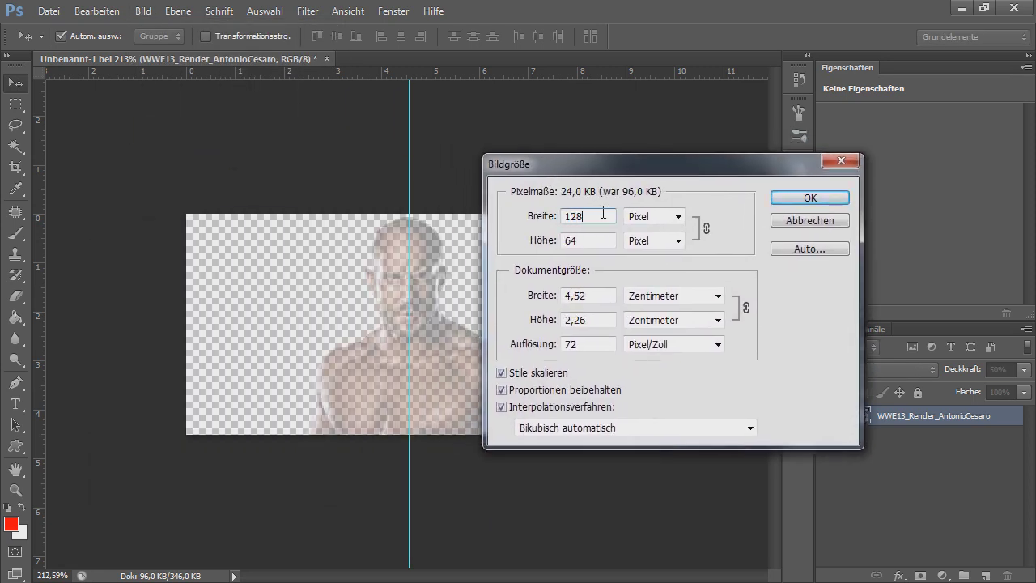
click(783, 198)
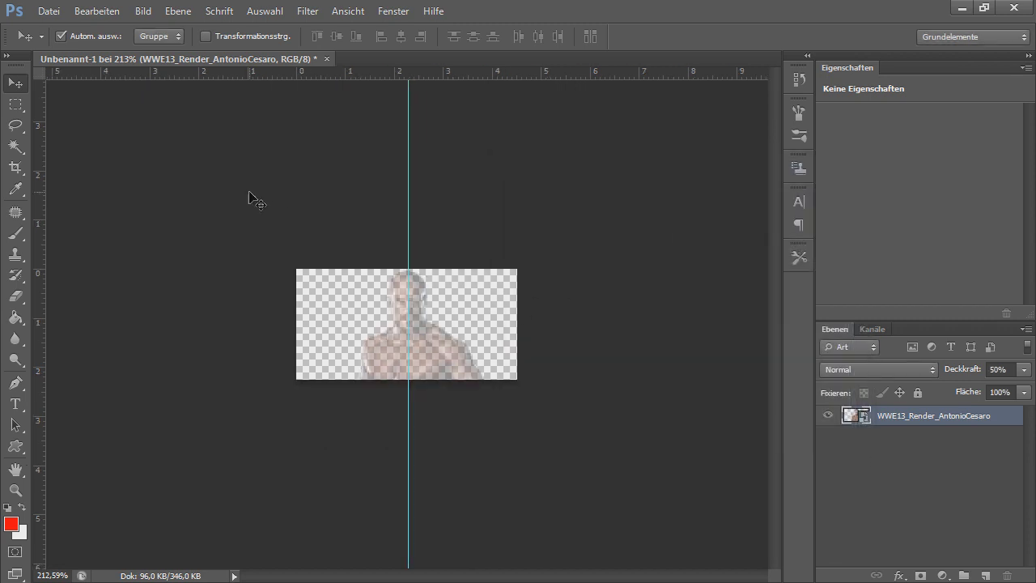
scroll(338, 241, up, 5)
Switch to OPTPiX iMageStudio and compare the framing and pixel dimensions of the A-0009, B-0009 and C-0009 pictures.
key(alt+Tab)
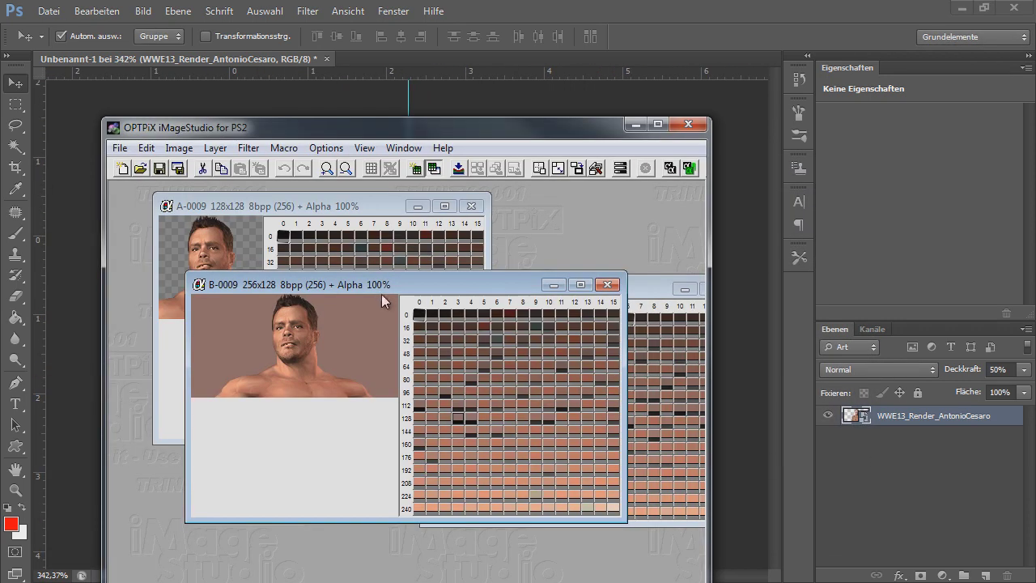
drag(377, 287, 334, 336)
drag(519, 292, 487, 297)
drag(311, 341, 406, 337)
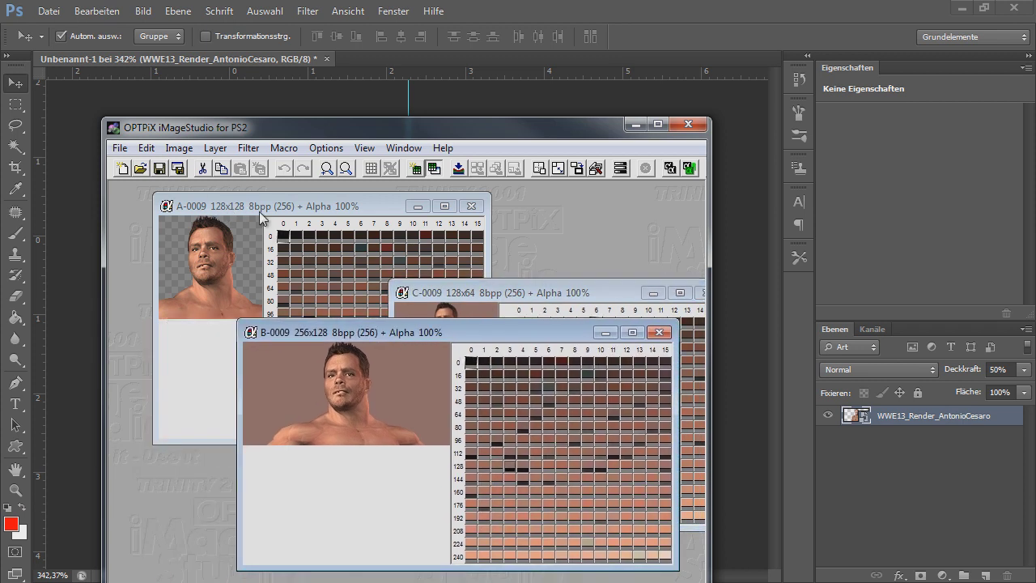
drag(259, 211, 257, 236)
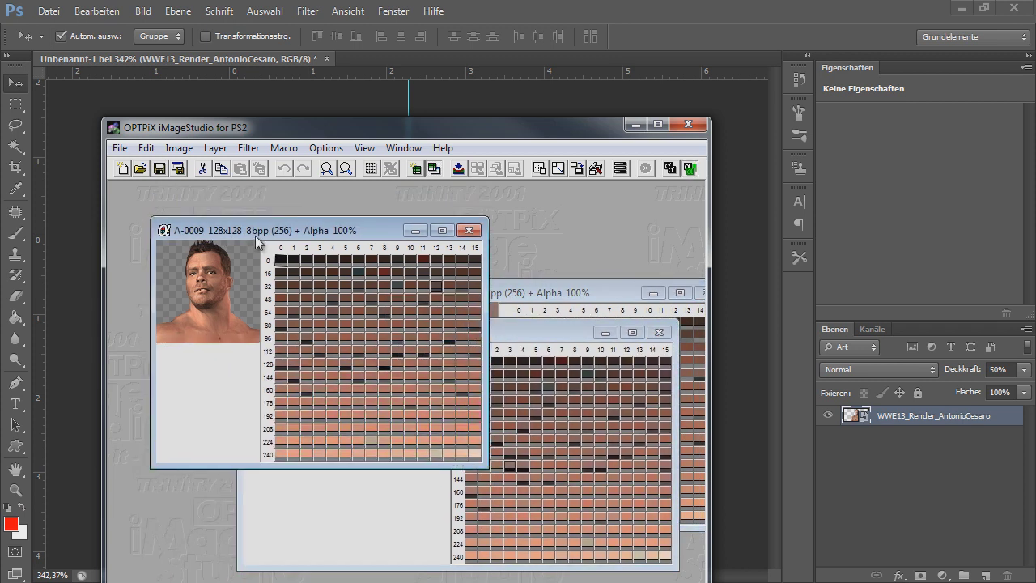
click(642, 37)
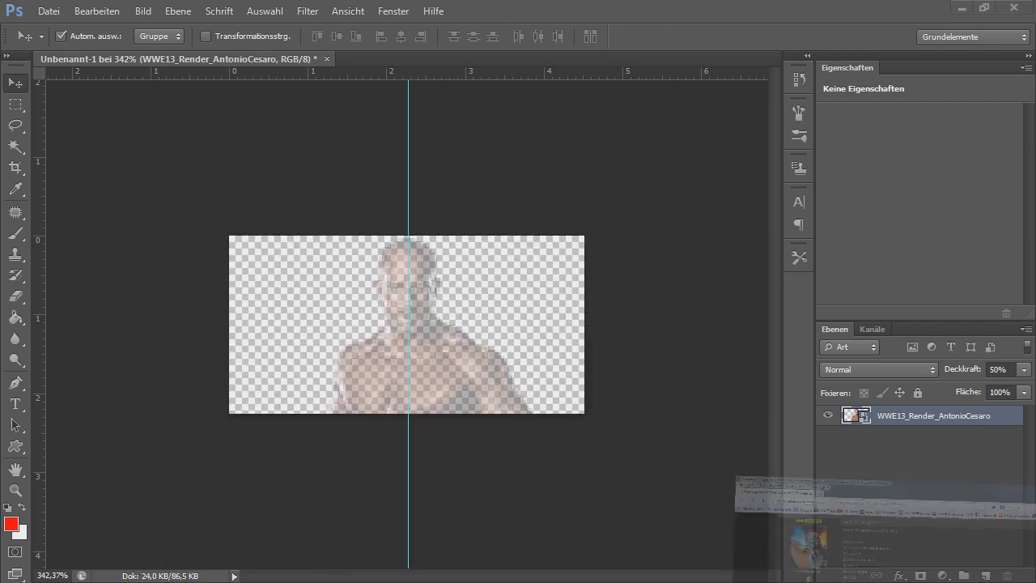
Switch to the selection-pictures folder in the file explorer and rename A.png to B.png.
key(alt+Tab)
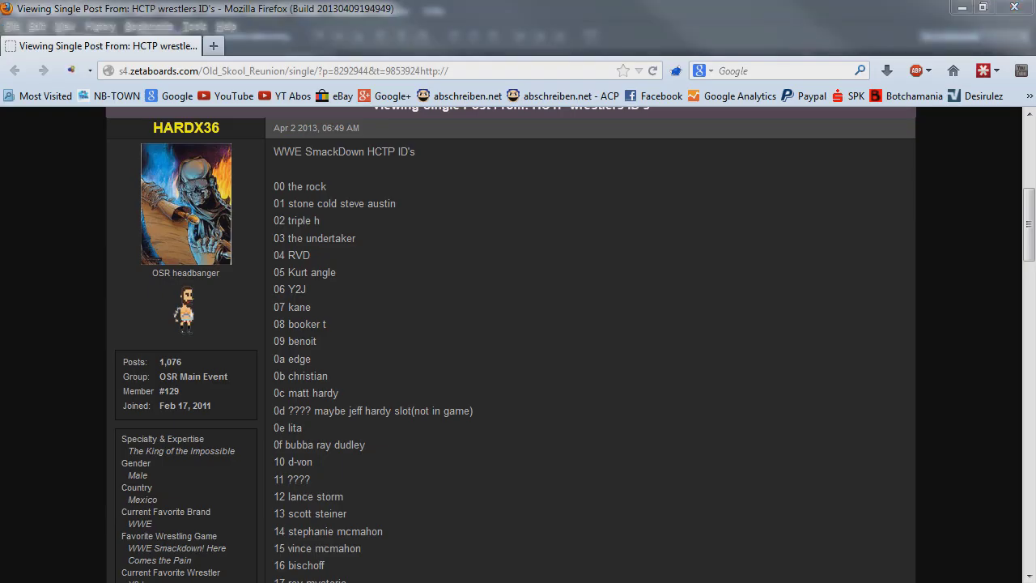
key(alt+Tab)
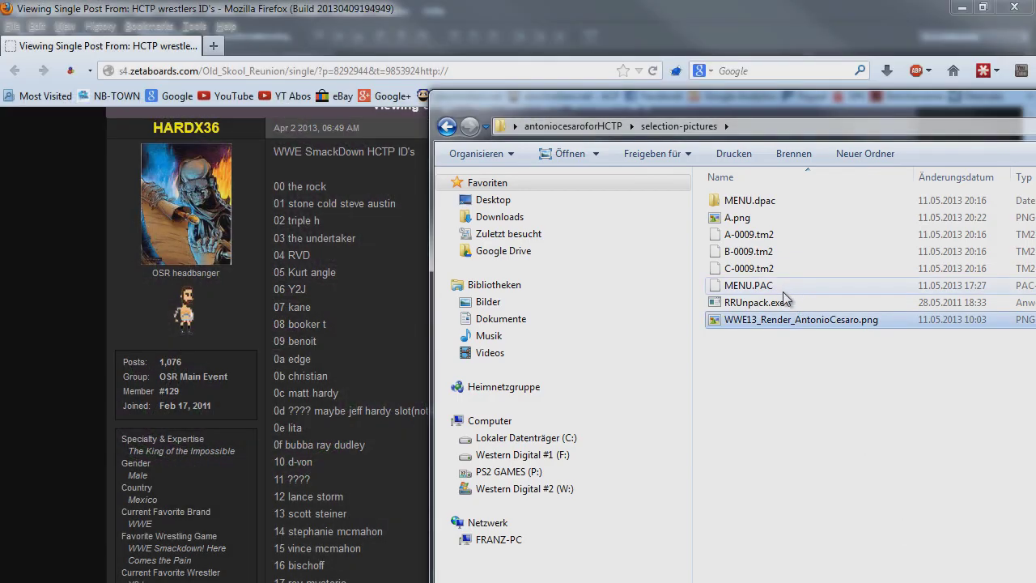
right_click(753, 216)
click(809, 546)
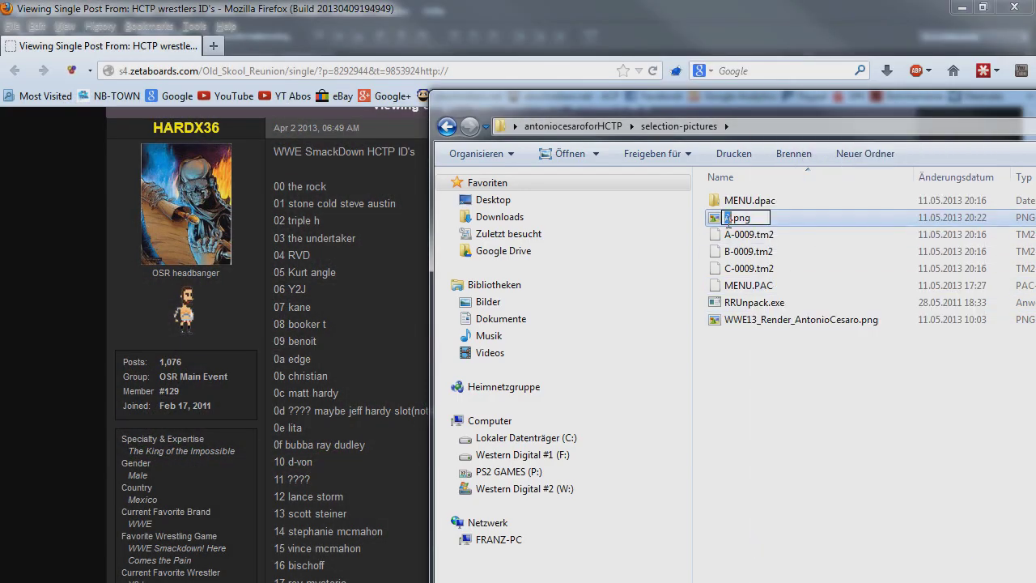
text(B)
key(Return)
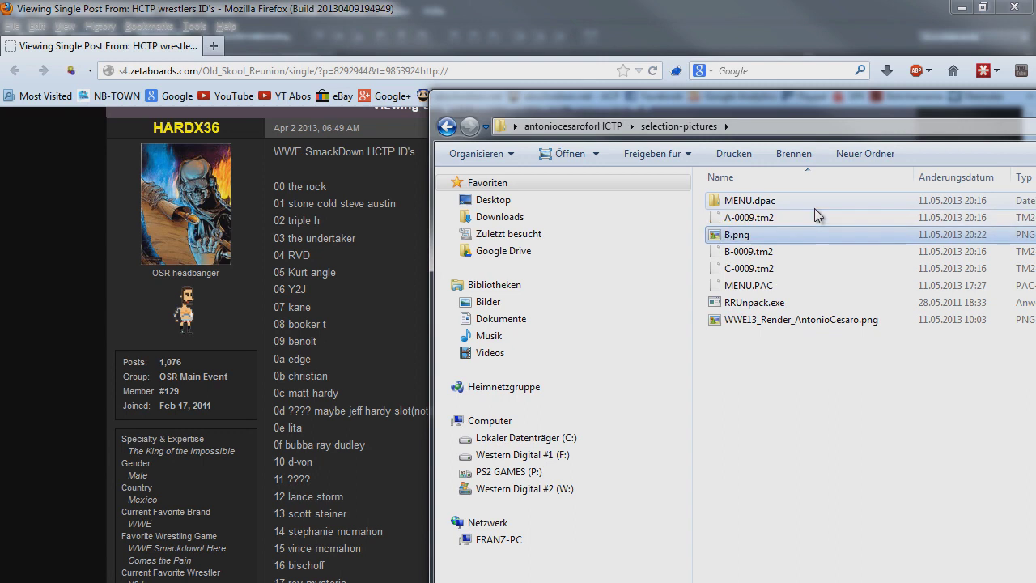
drag(721, 118, 380, 149)
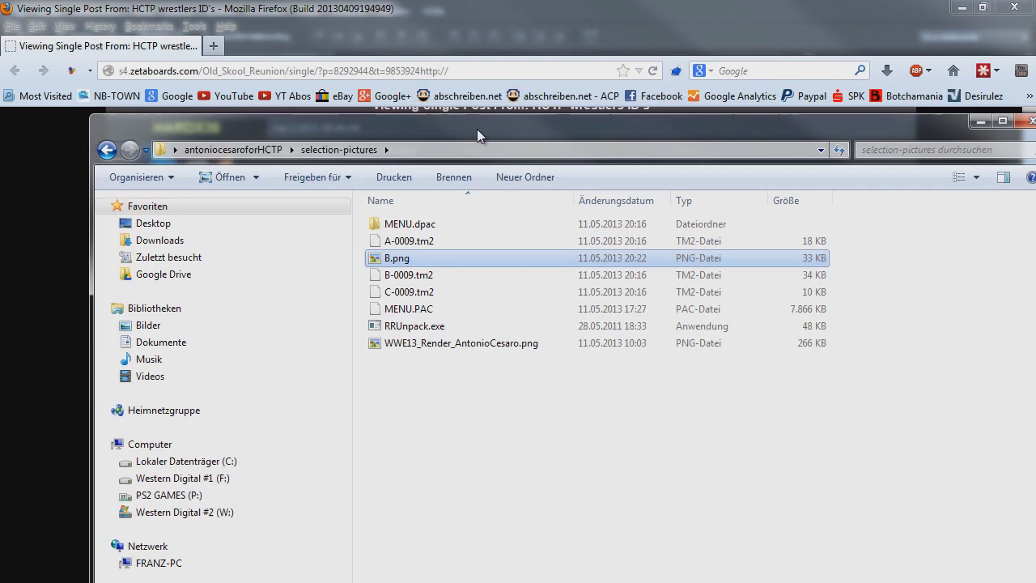
click(487, 407)
click(981, 121)
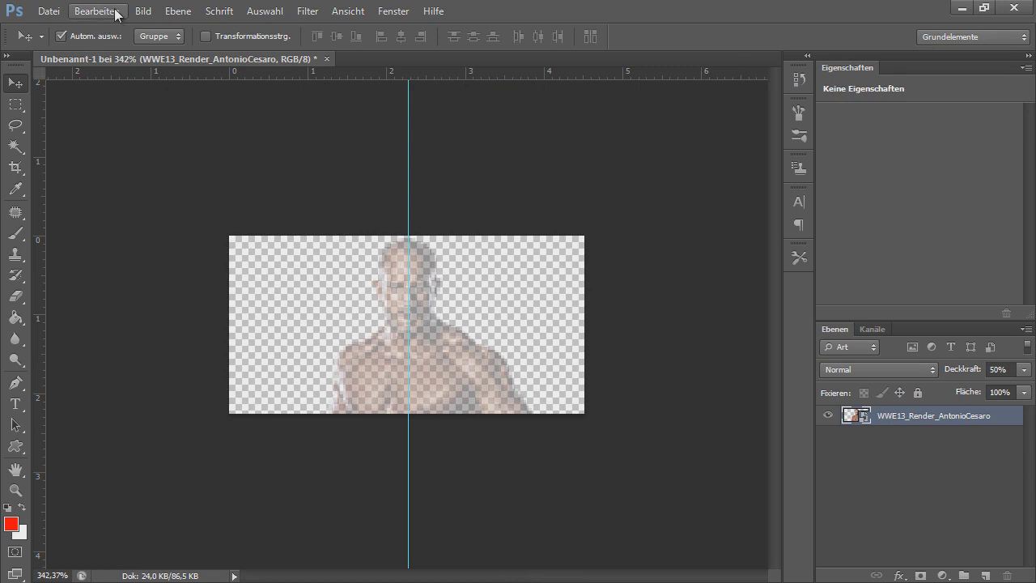
Return to Photoshop and check the image size of the resized document without changing it.
click(142, 12)
click(171, 139)
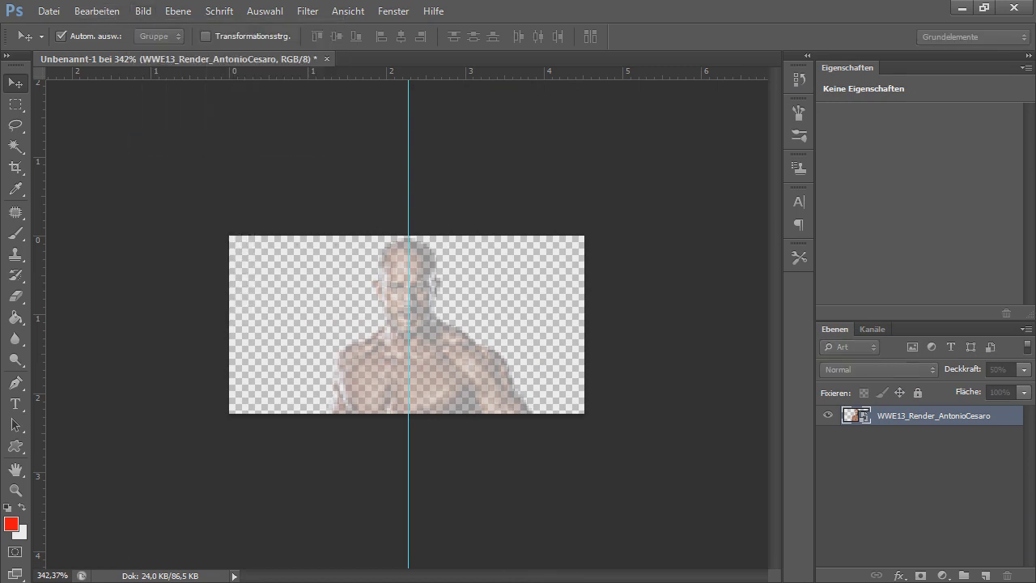
click(143, 11)
click(165, 126)
click(809, 220)
Save a copy of the resized picture in PNG format as C in the selection-pictures folder.
click(49, 11)
click(107, 205)
click(696, 384)
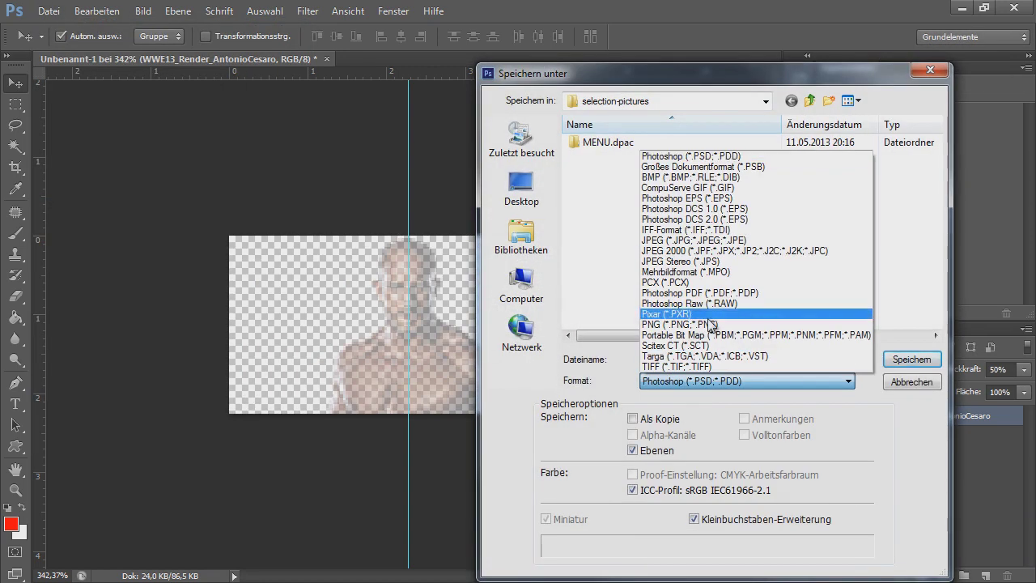
click(710, 326)
double_click(704, 359)
text(C)
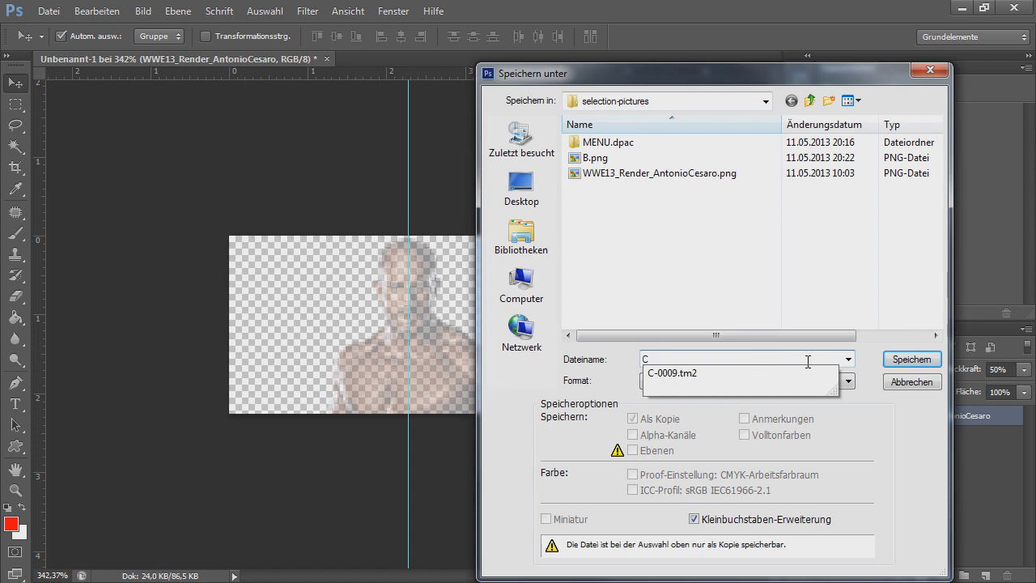
click(911, 359)
click(668, 229)
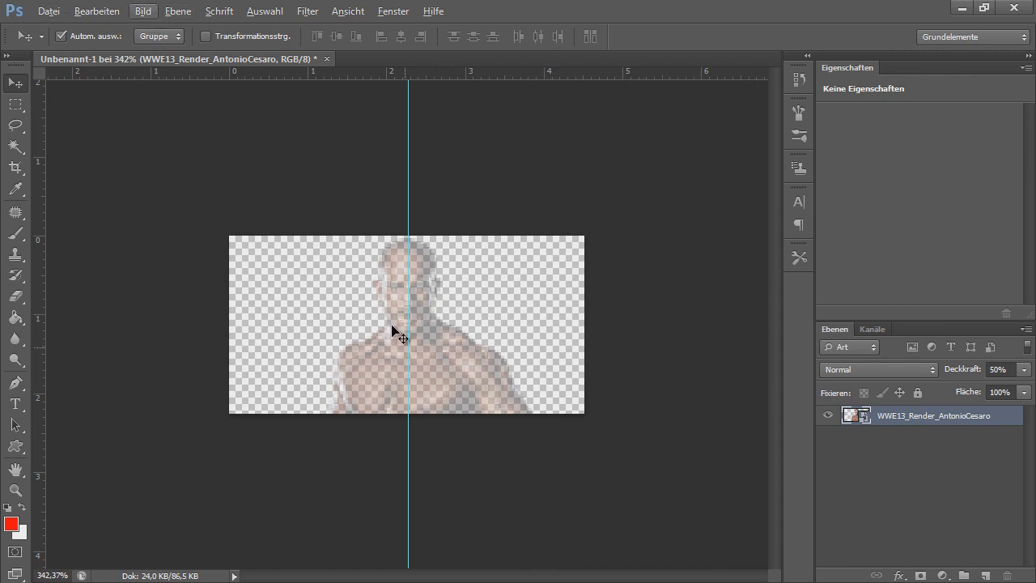
Switch to OPTPiX iMageStudio and check the A-0009 picture's pixel dimensions and framing.
click(144, 12)
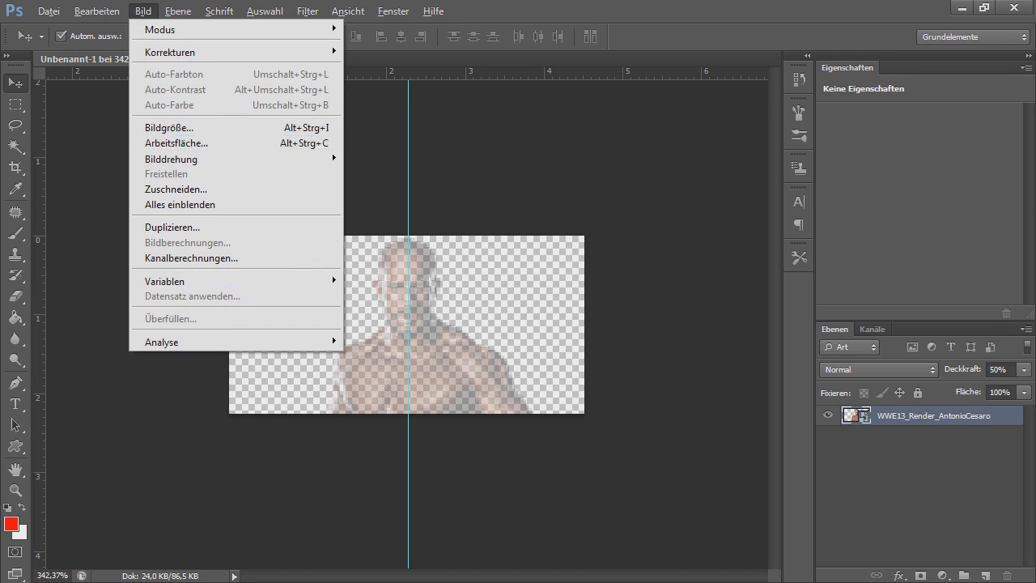
key(alt+Tab)
drag(284, 231, 362, 291)
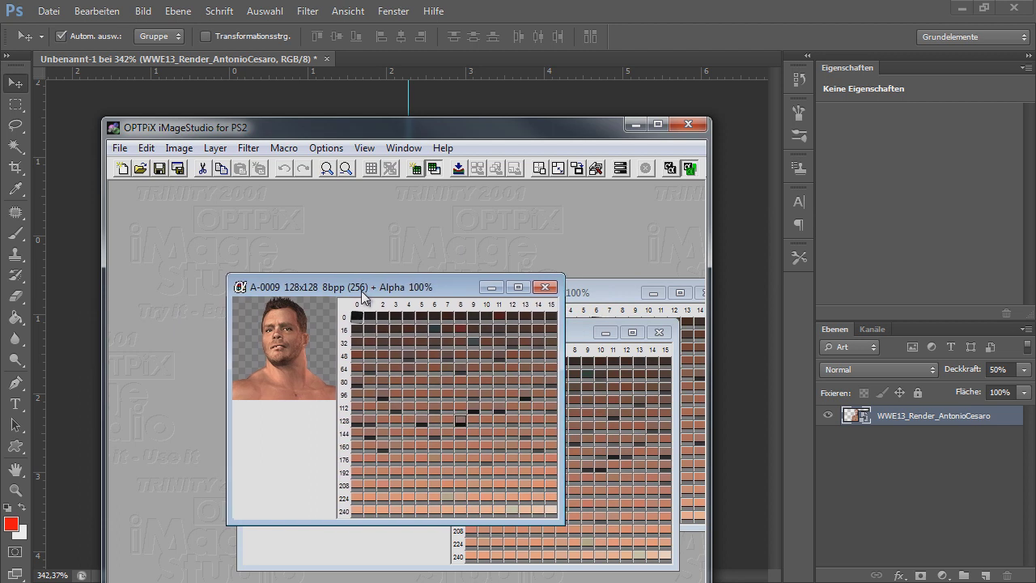
click(540, 25)
Try to extend the canvas of the small picture to 128 by 128 pixels in Photoshop.
click(95, 13)
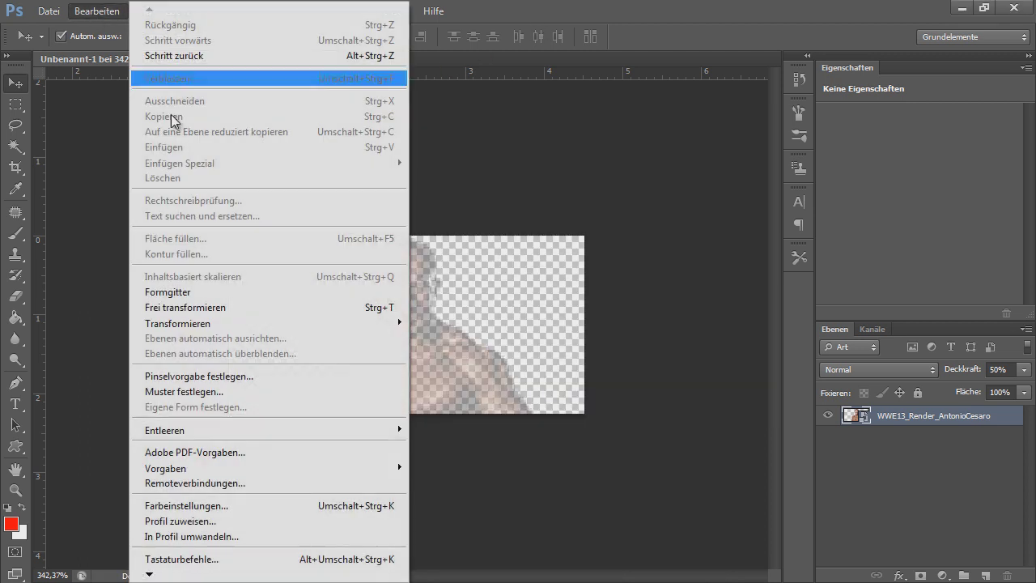
click(115, 17)
click(116, 17)
mouse_move(132, 14)
click(182, 144)
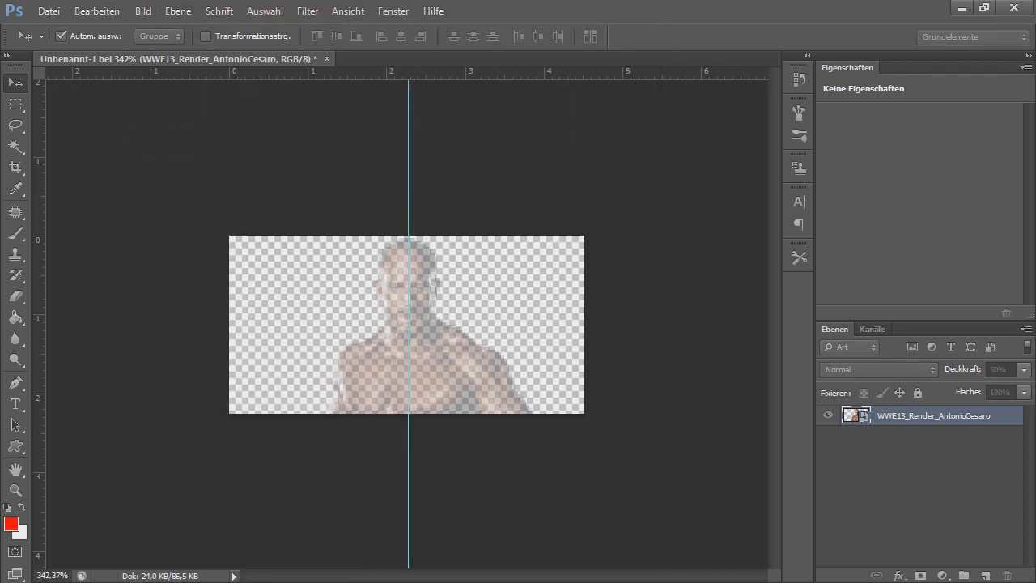
click(344, 319)
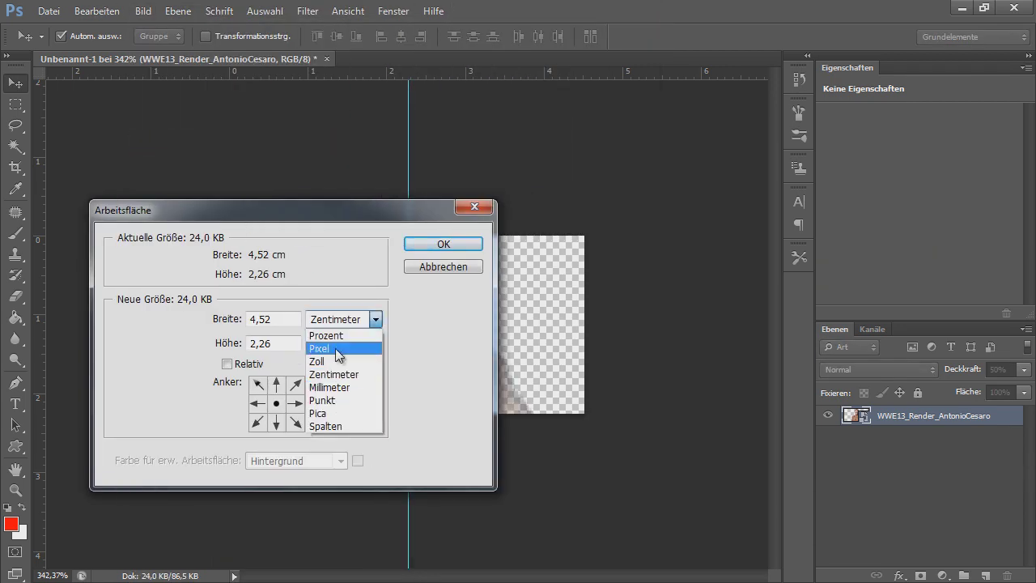
click(338, 349)
double_click(275, 319)
click(274, 343)
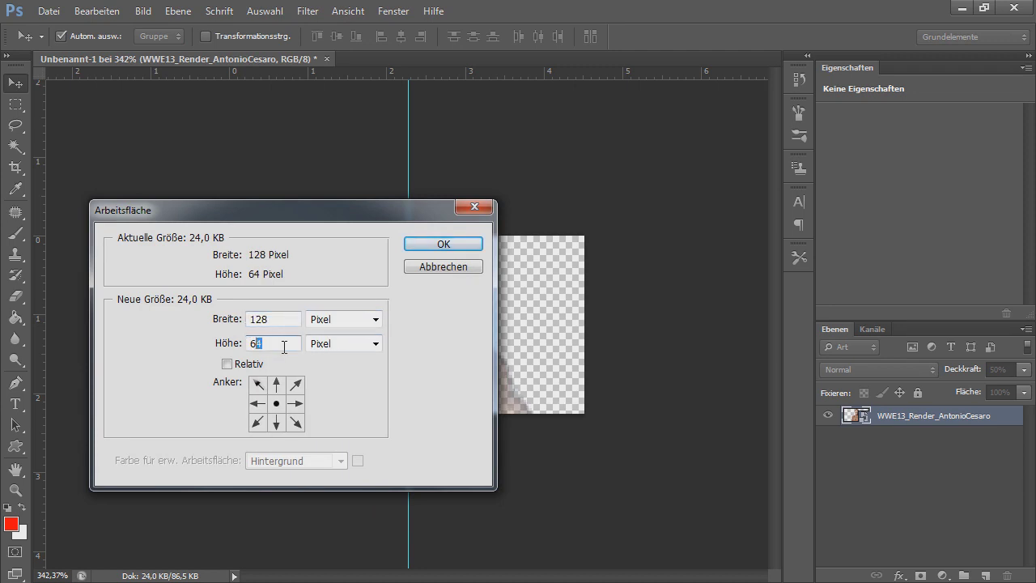
drag(284, 347, 235, 347)
text(128)
key(Return)
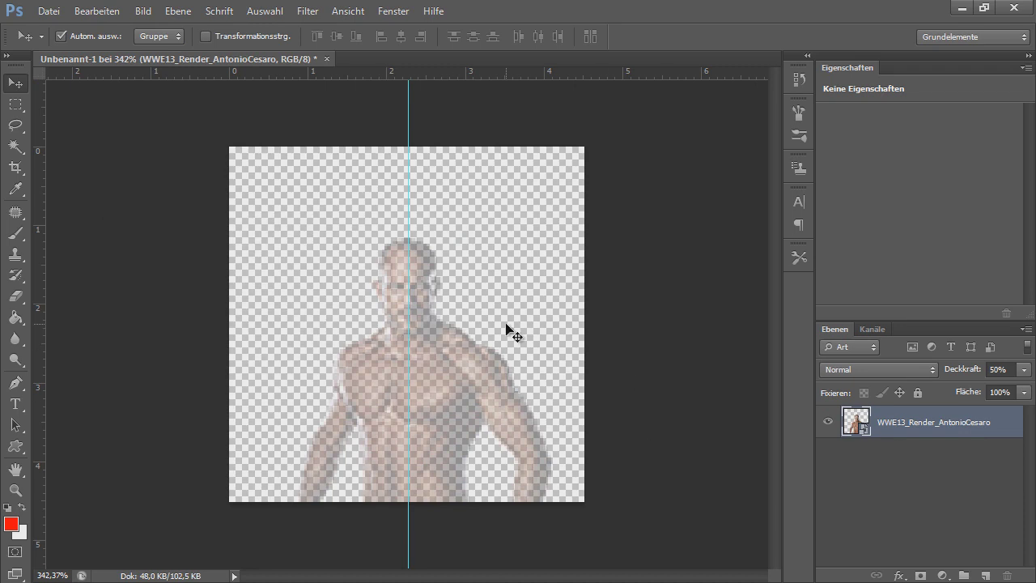
Undo both the canvas enlargement and the earlier image resize.
key(ctrl+alt+z)
key(ctrl+alt+z)
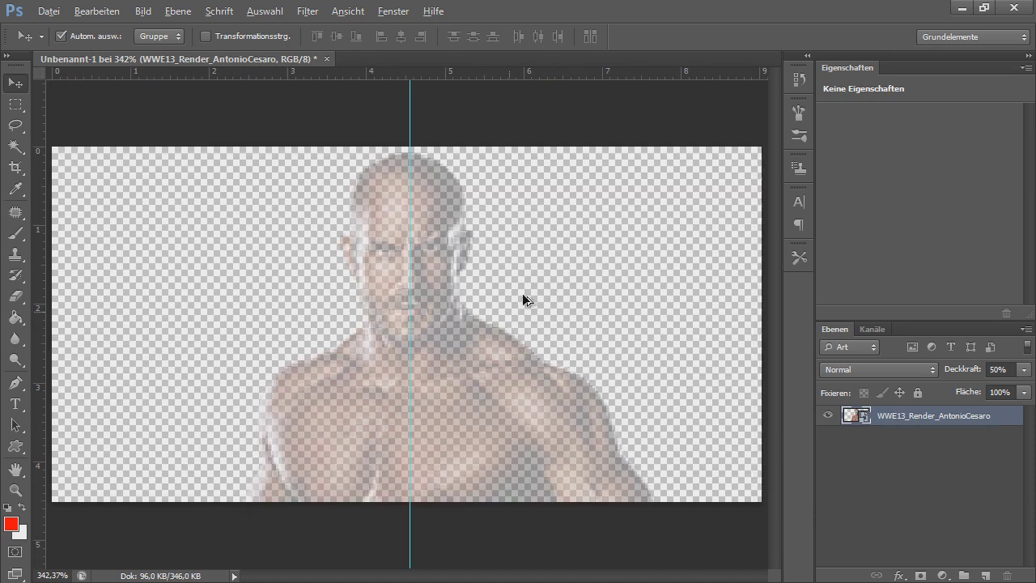
scroll(504, 302, down, 2)
scroll(391, 358, down, 1)
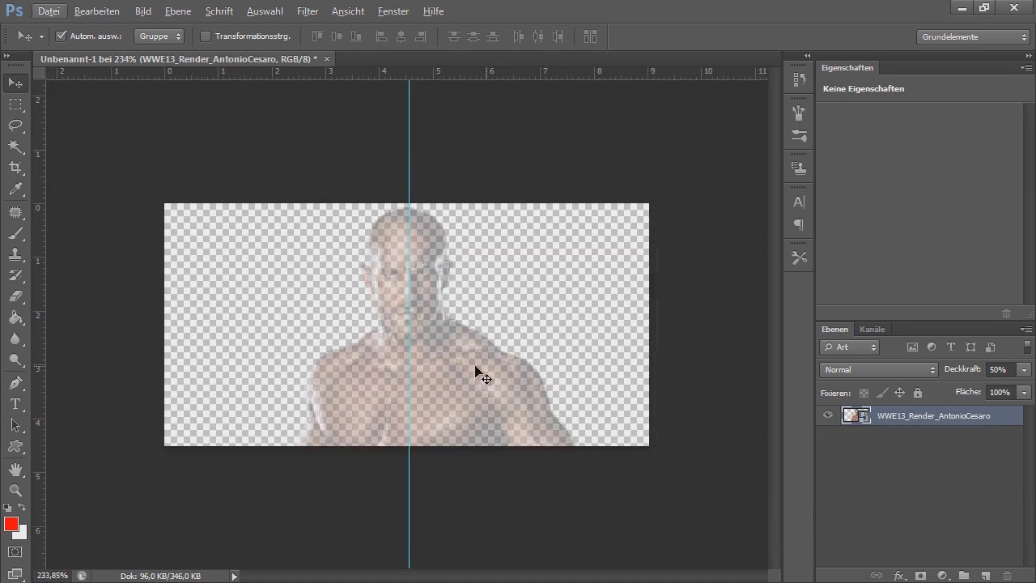
Crop the canvas to 128 by 128 pixels around the centre, accepting that parts of the picture are cut off.
click(144, 12)
click(192, 143)
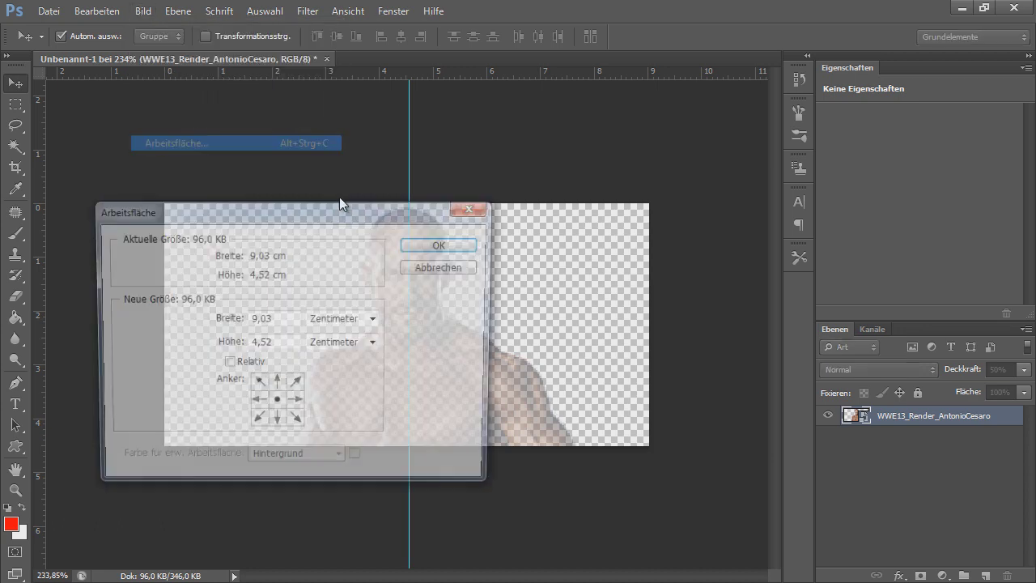
drag(345, 220, 633, 213)
click(632, 312)
click(620, 339)
key(shift+Tab)
text(128)
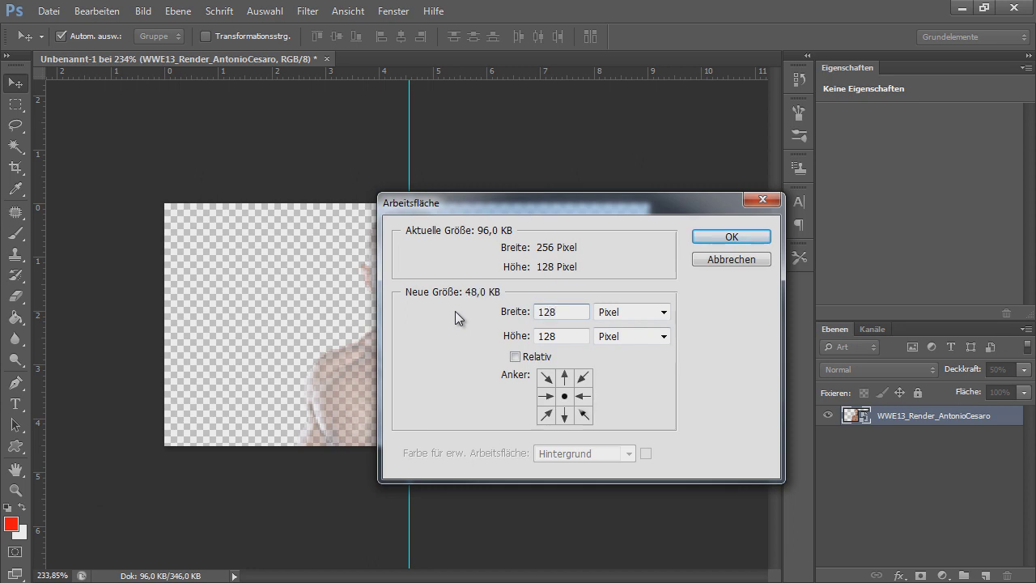
key(Return)
click(489, 230)
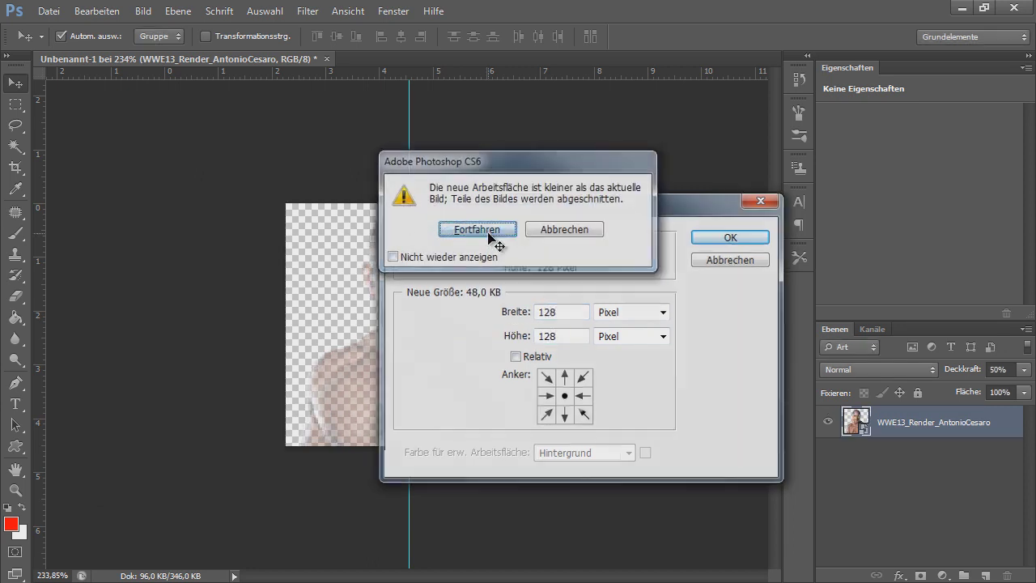
scroll(415, 375, up, 2)
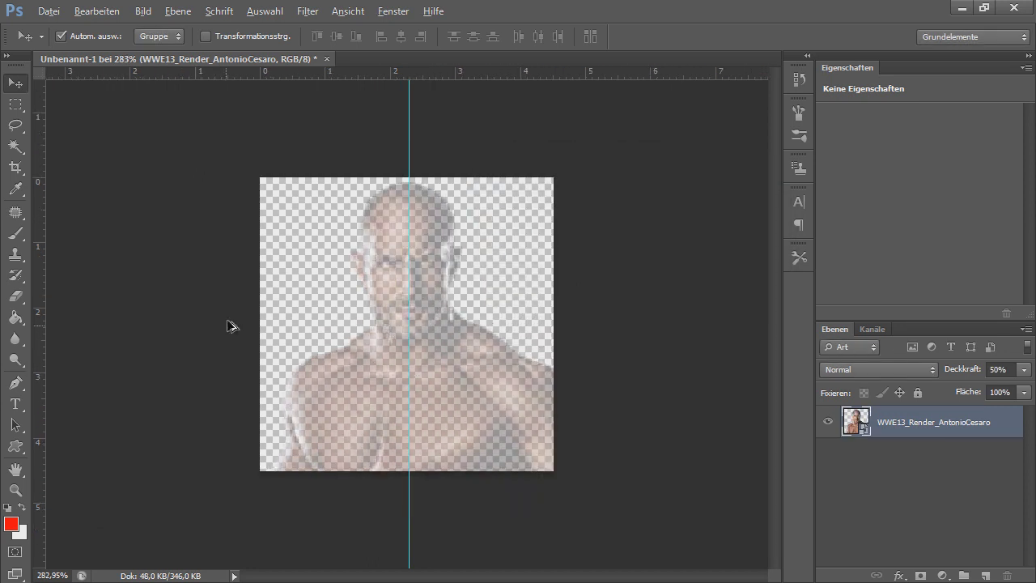
key(ctrl+minus)
Save a copy of the cropped picture in PNG format as A in the selection-pictures folder.
click(49, 11)
click(109, 205)
click(729, 380)
click(701, 341)
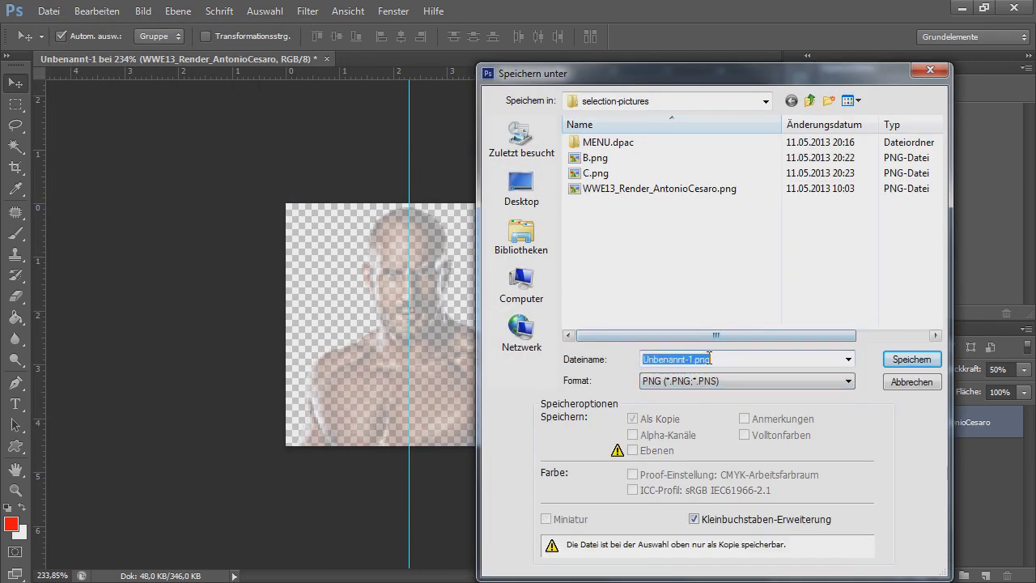
text(A)
key(Return)
key(Return)
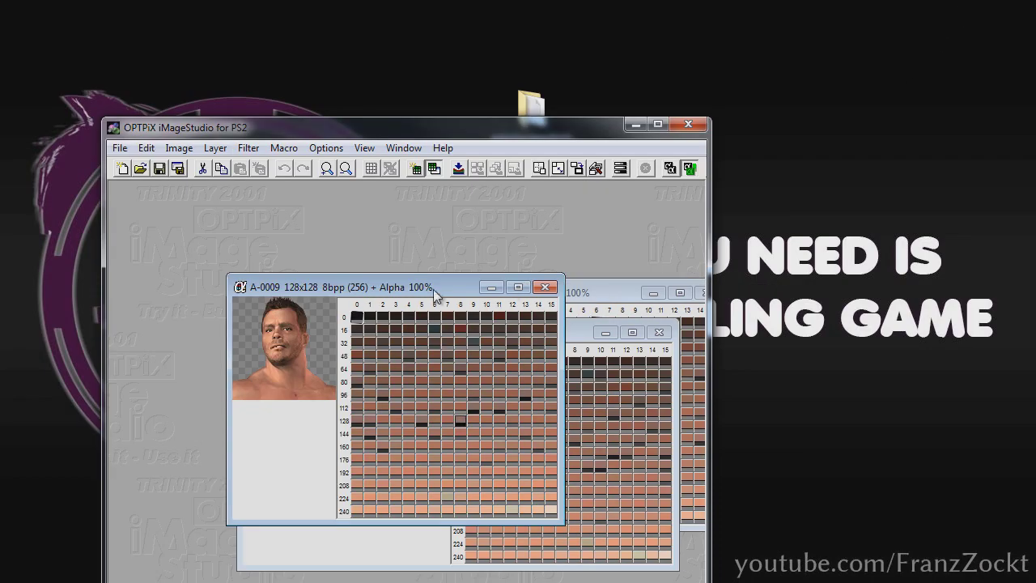
Switch to OPTPiX iMageStudio, enlarge its window, and preview A.png from the selection-pictures folder.
drag(433, 289, 379, 247)
drag(566, 124, 601, 2)
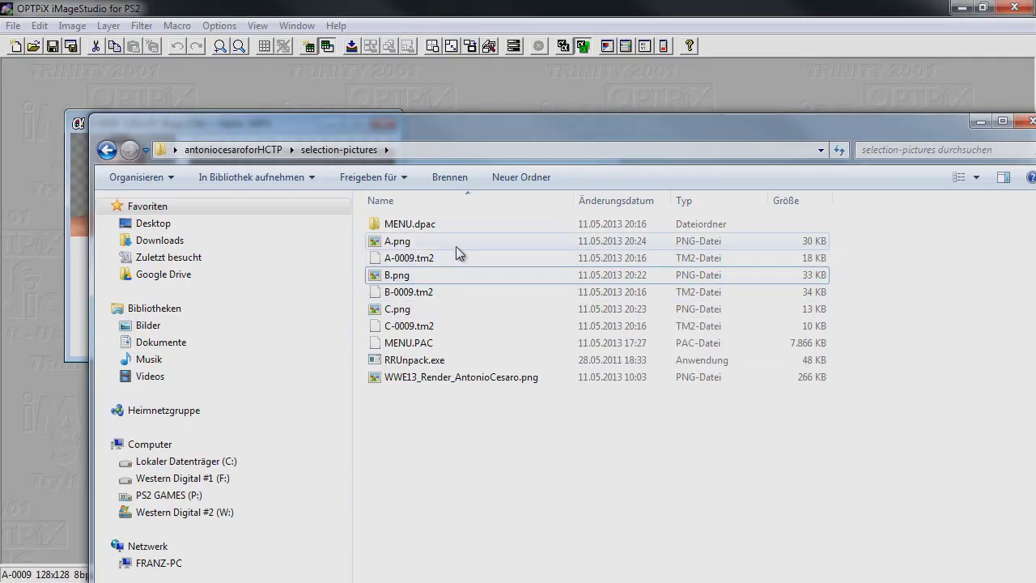
double_click(456, 243)
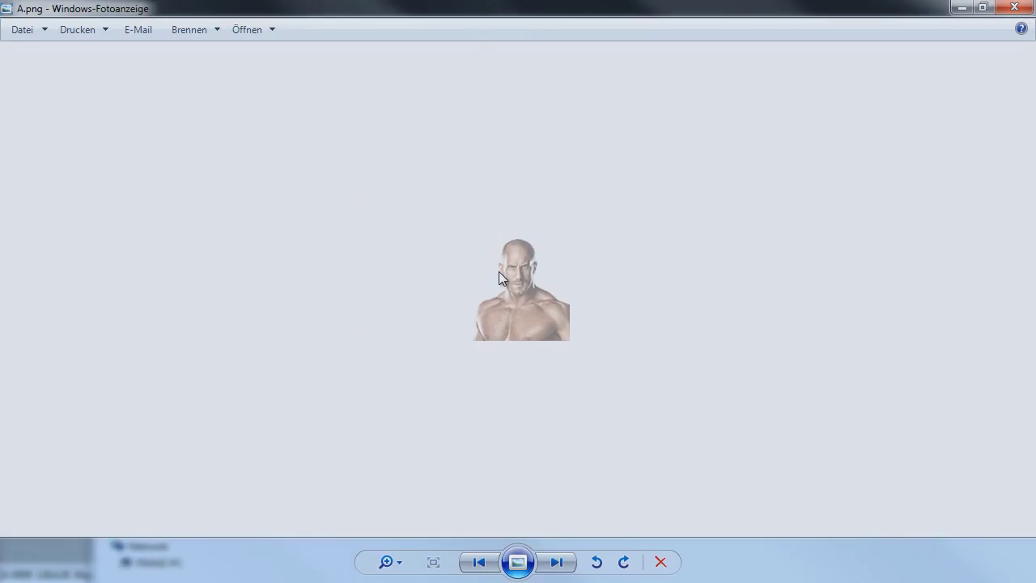
click(1025, 12)
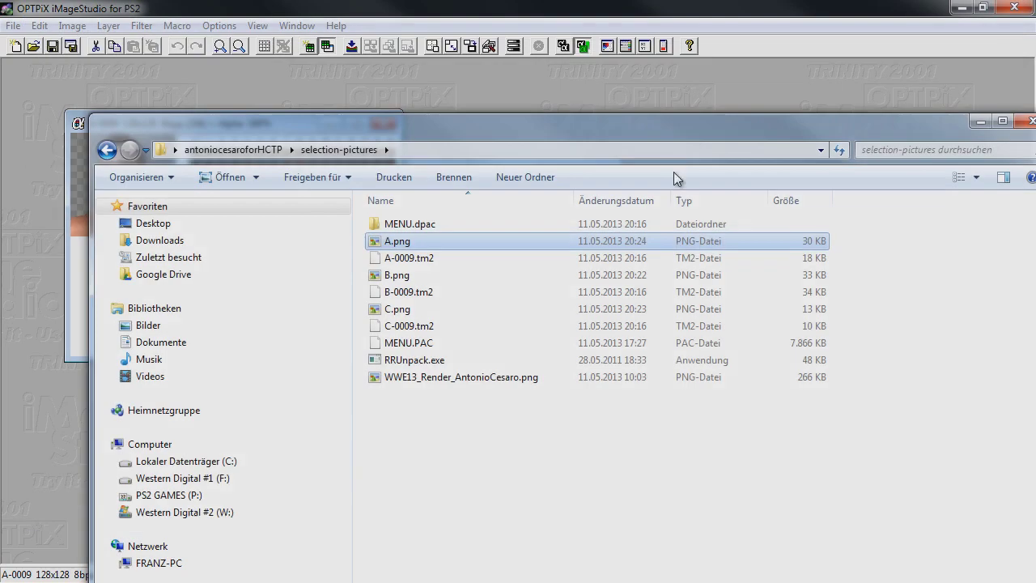
drag(674, 164, 635, 195)
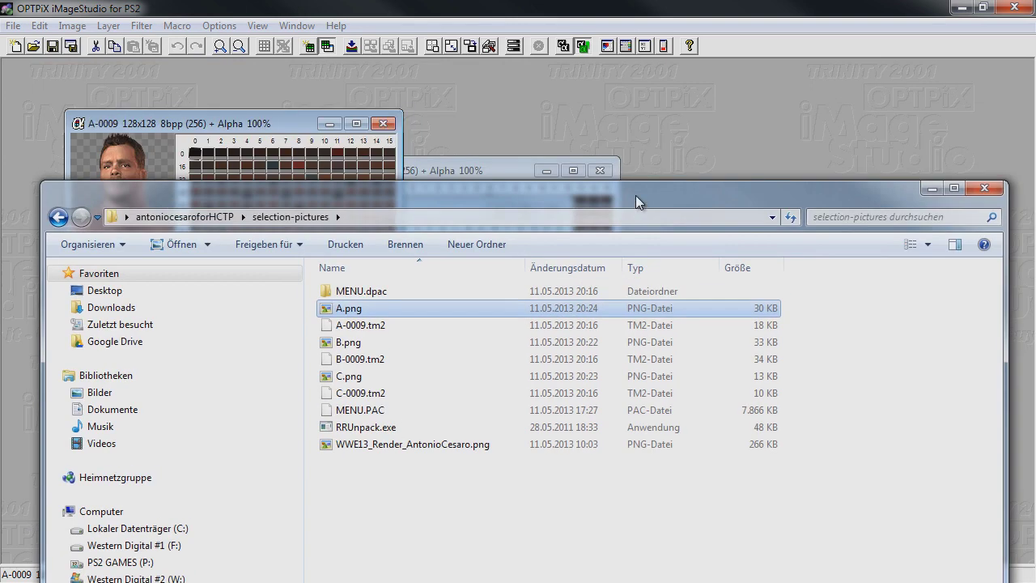
Close the three original selection pictures, including A-0009, in OPTPiX iMageStudio.
click(930, 189)
drag(183, 124, 282, 115)
click(481, 116)
click(552, 210)
click(599, 170)
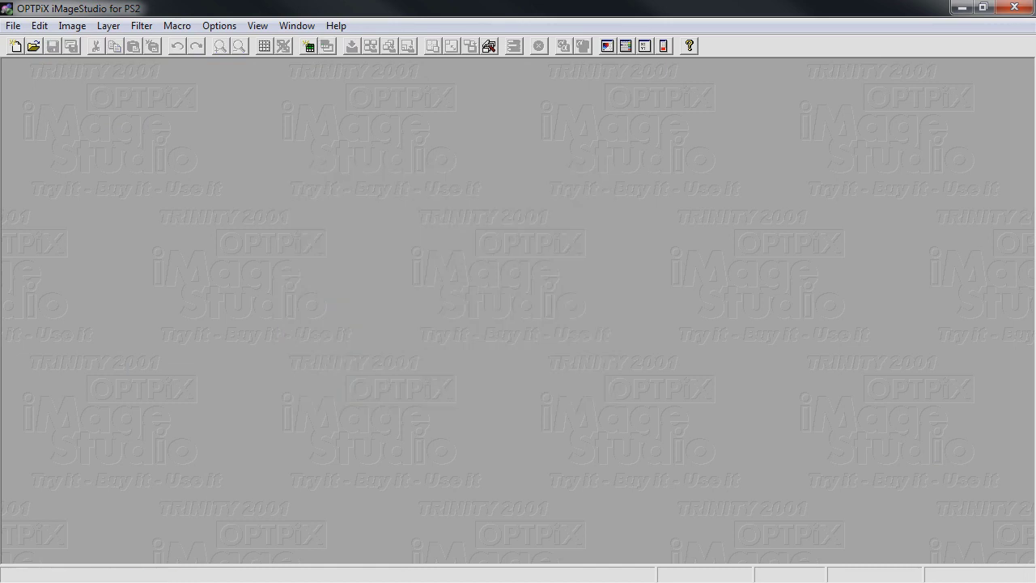
Open A.png, B.png and C.png together from the selection-pictures folder in OPTPiX iMageStudio.
key(alt+Tab)
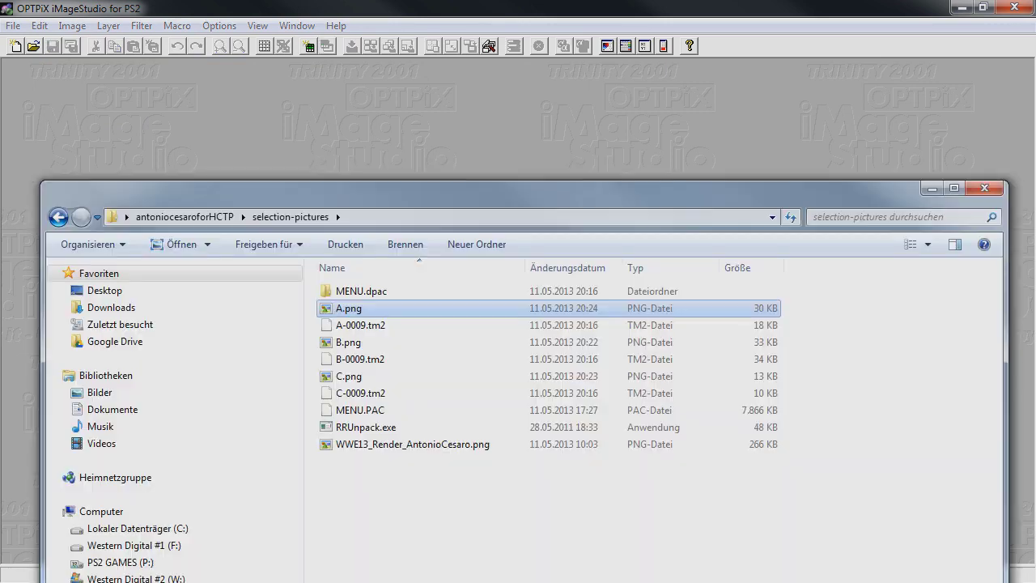
ctrl+click(393, 344)
ctrl+click(392, 375)
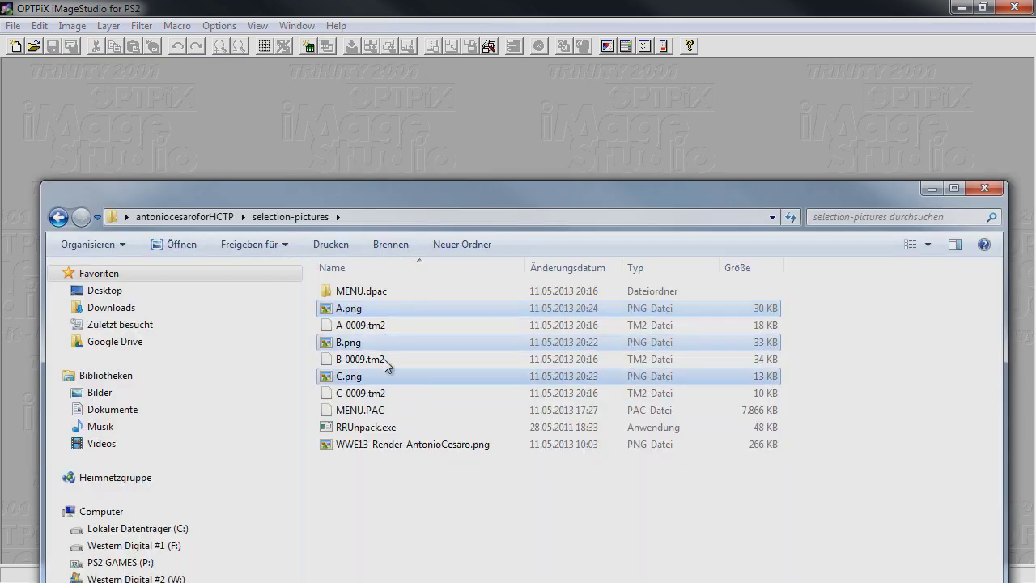
drag(387, 310, 335, 174)
click(118, 174)
click(380, 204)
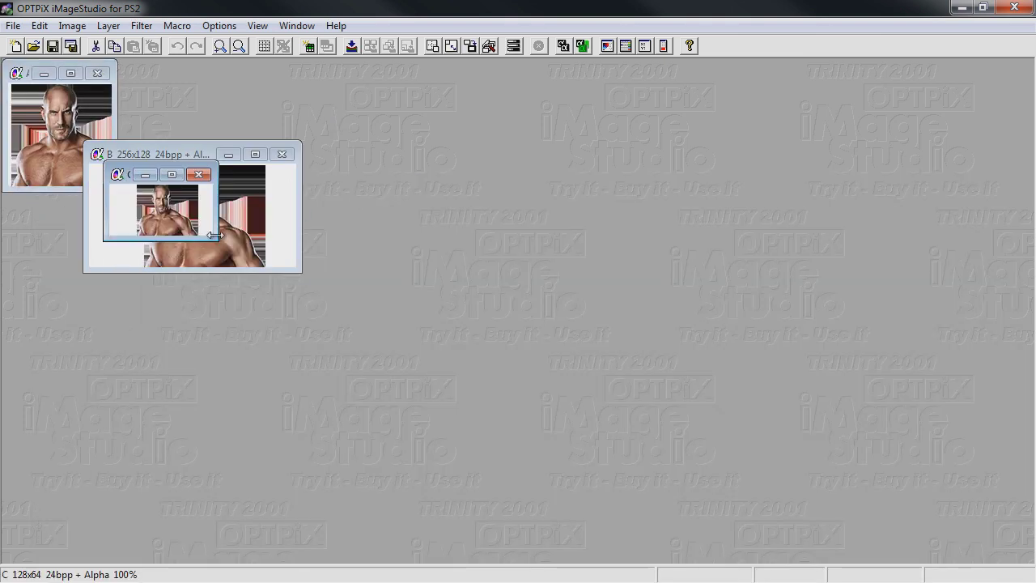
Spread out the B and C picture windows and show the Palette List beside them.
drag(215, 237, 406, 342)
drag(167, 169, 419, 247)
drag(185, 156, 227, 122)
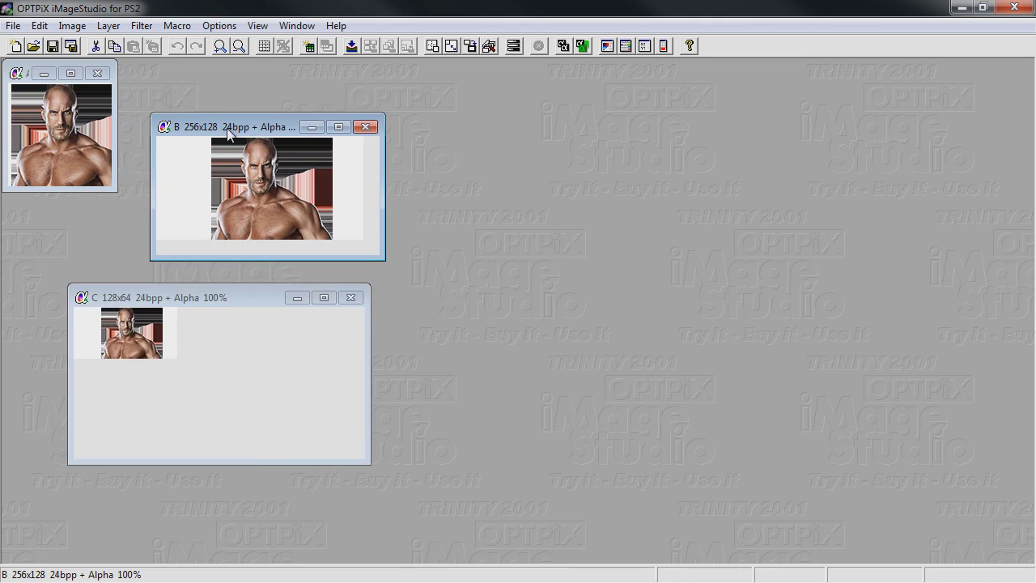
drag(227, 130, 215, 129)
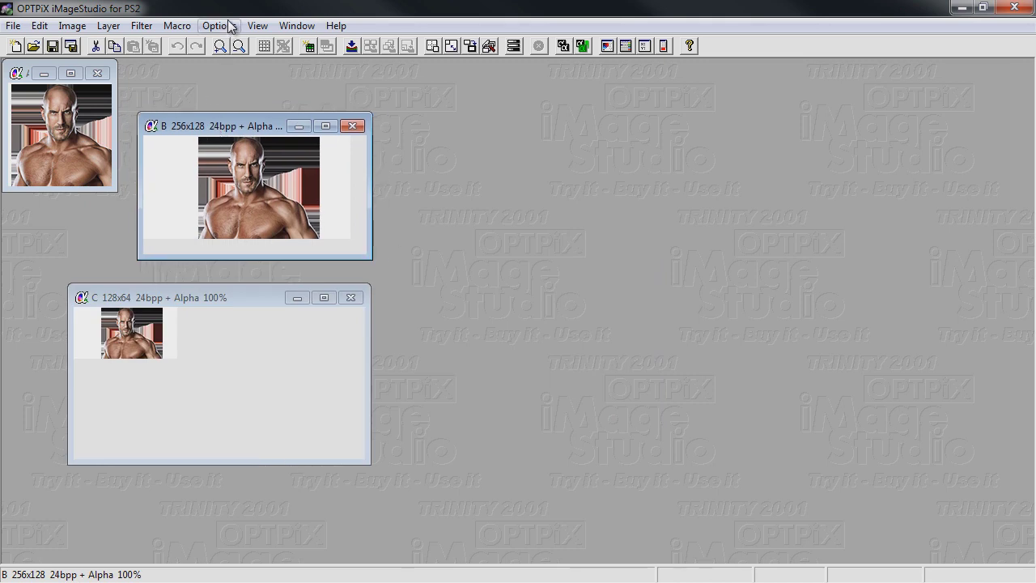
click(255, 26)
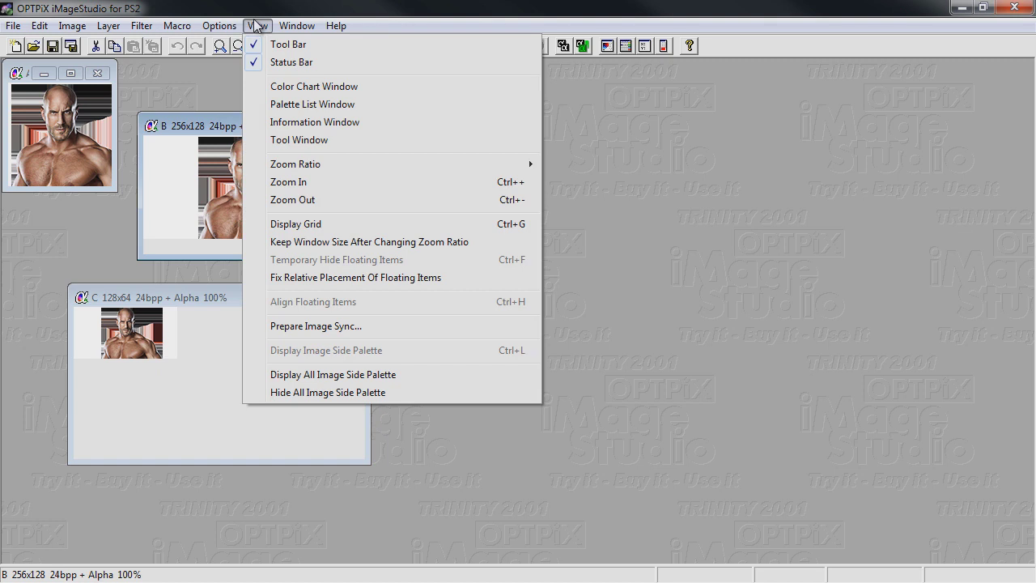
click(301, 104)
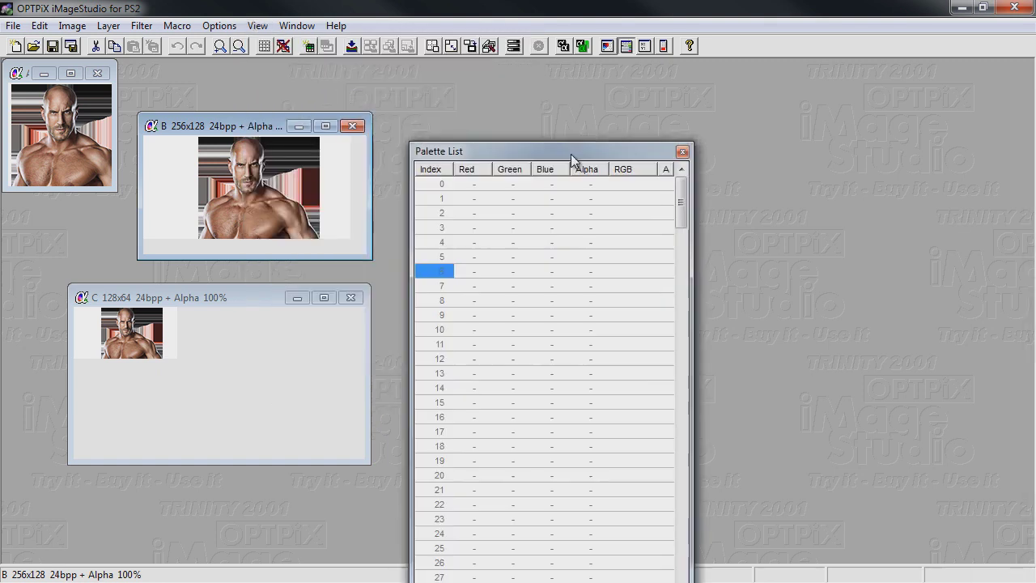
drag(565, 149, 654, 112)
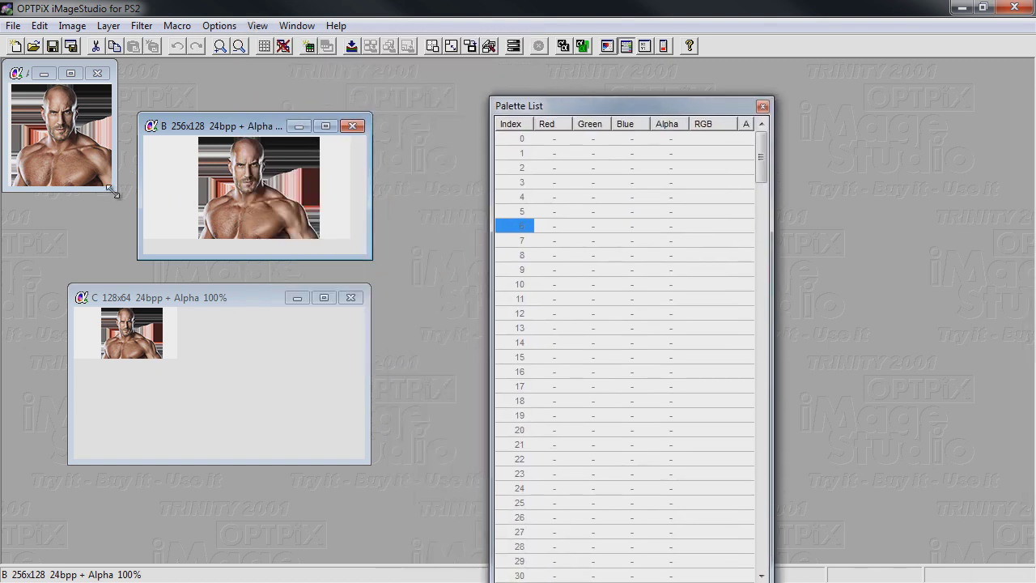
Enlarge the A picture's window and turn on Alpha Blending Display for it.
drag(115, 193, 295, 282)
drag(95, 72, 208, 186)
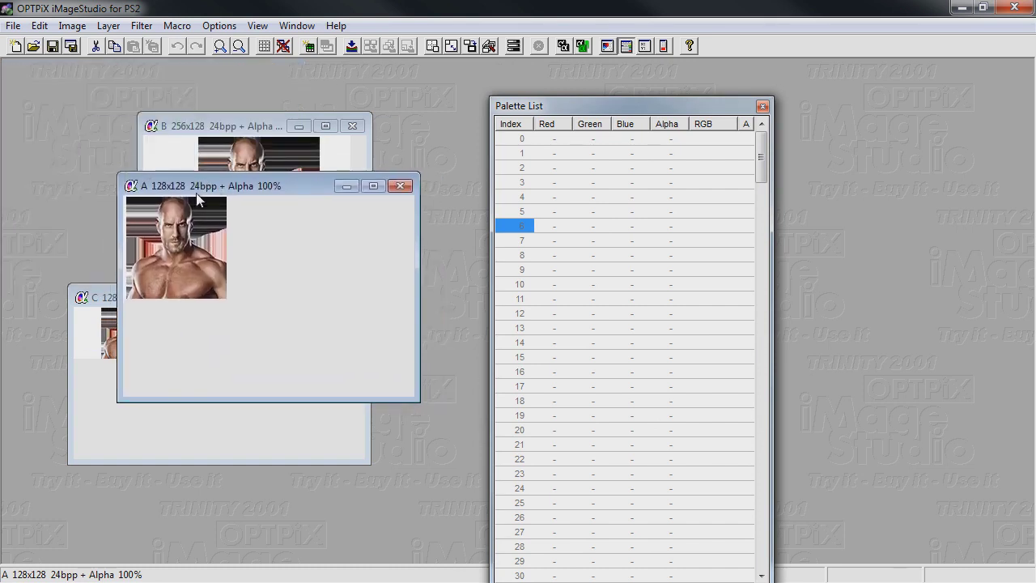
right_click(171, 235)
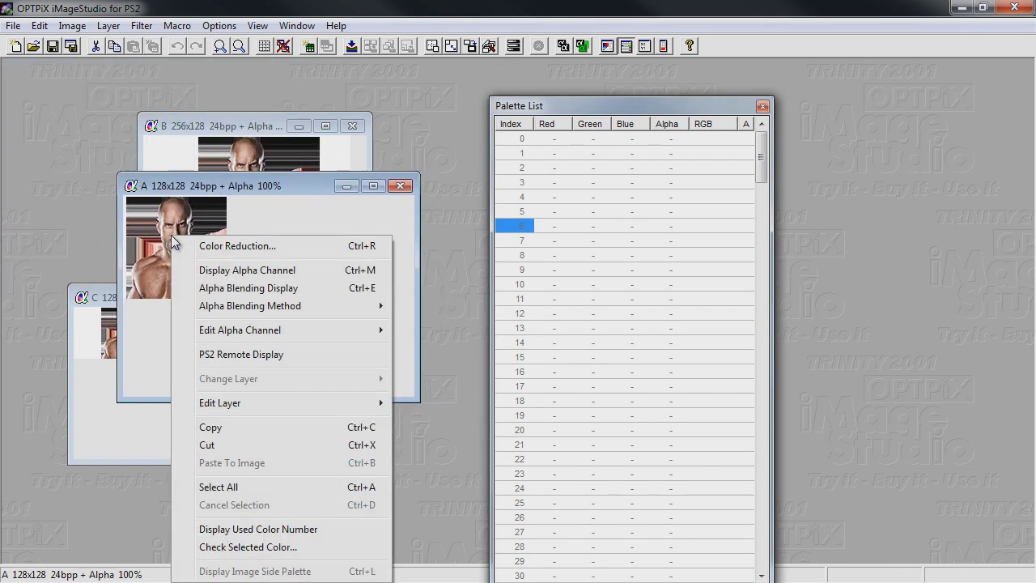
click(228, 289)
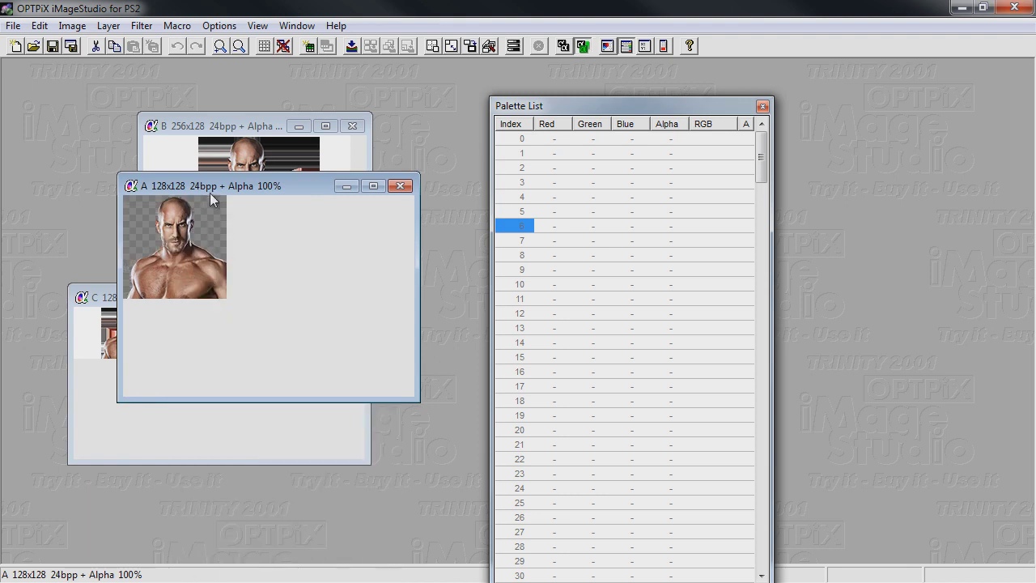
drag(216, 191, 254, 228)
Reduce the A picture to 256 colors (8 bits), keeping the alpha value included in the color reduction.
right_click(199, 274)
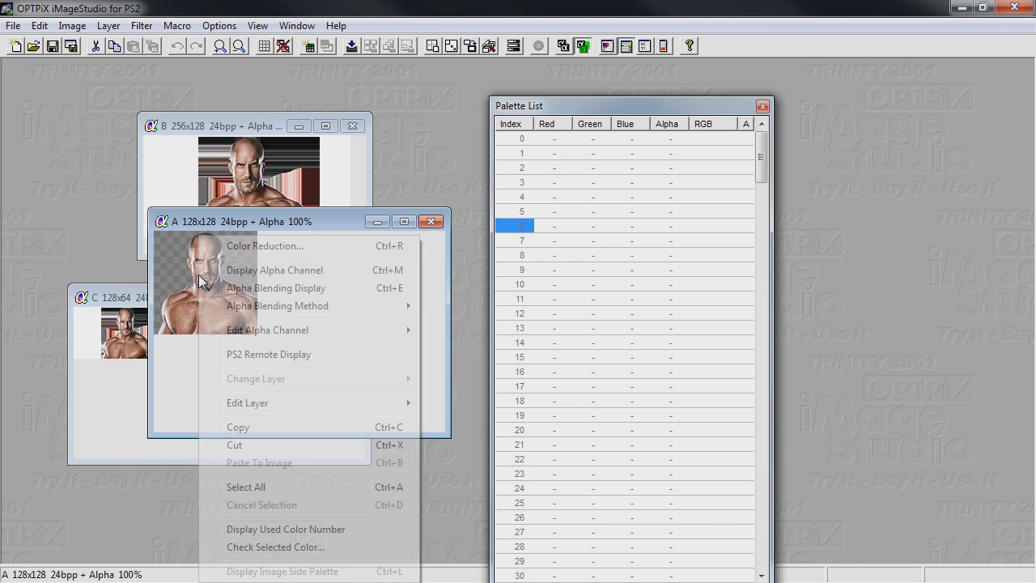
click(251, 245)
drag(1034, 165, 506, 171)
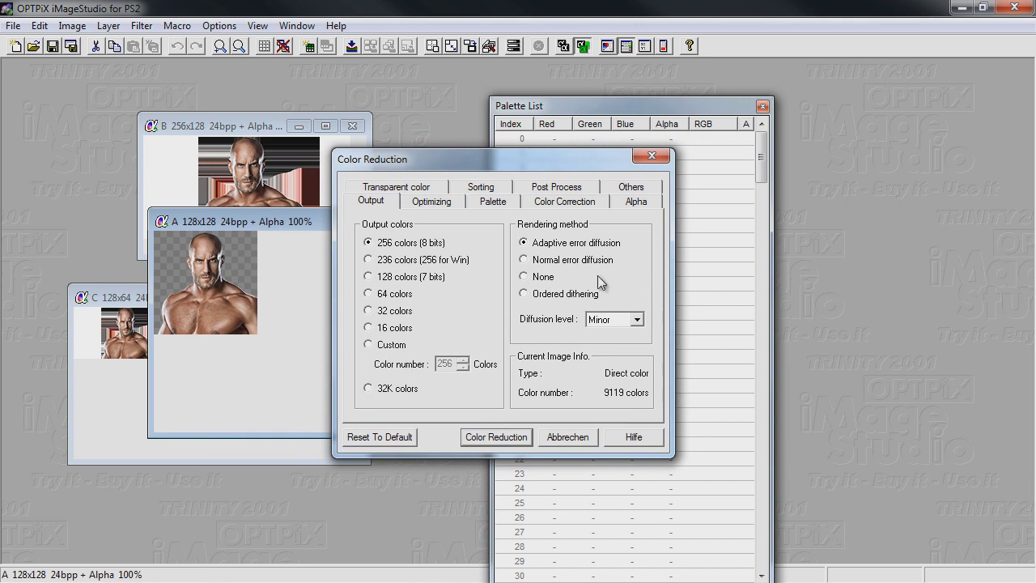
click(627, 201)
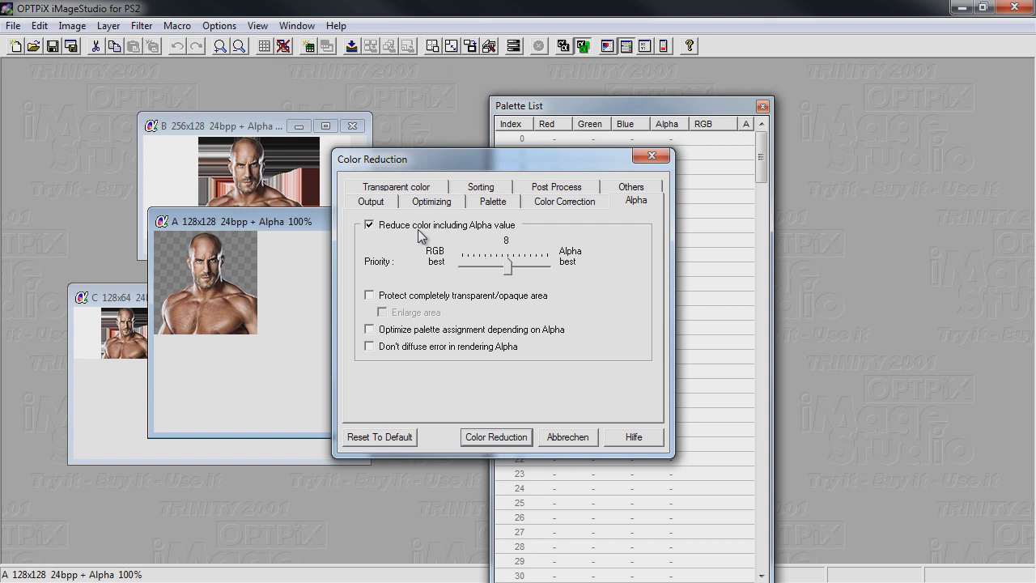
click(384, 204)
click(500, 435)
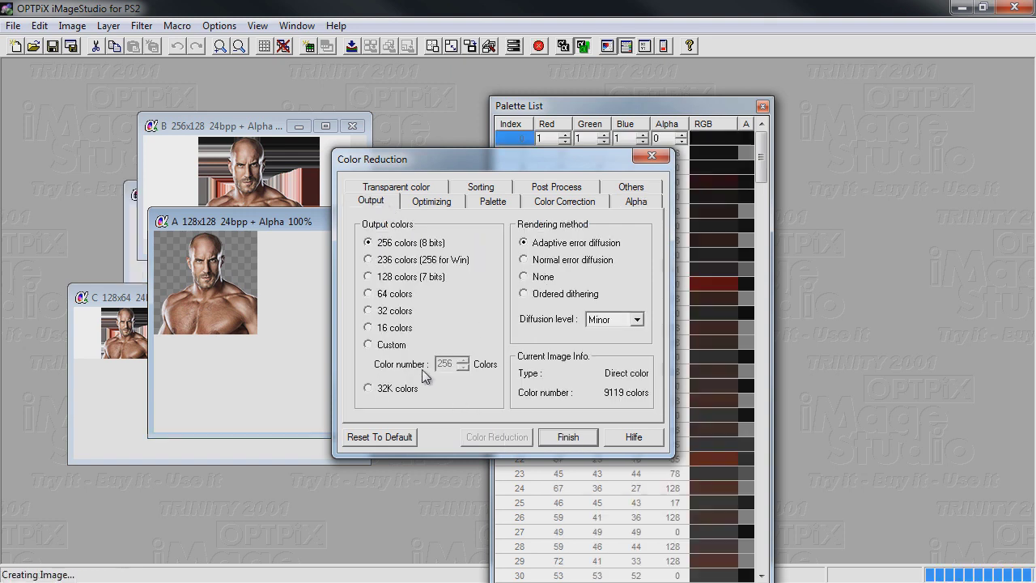
click(586, 427)
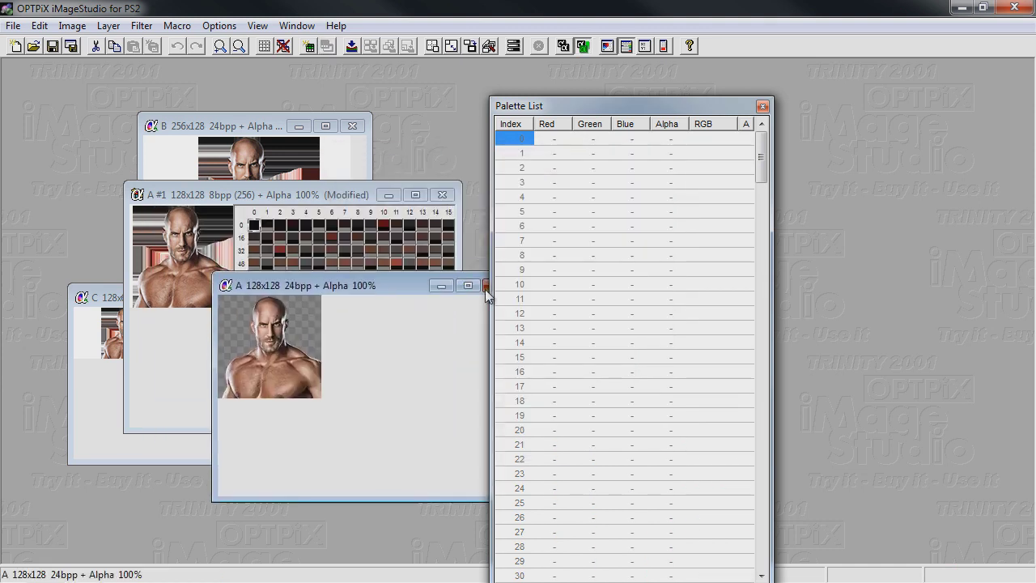
Close the 24-bit A original and turn on Alpha Blending Display for the reduced A picture.
click(469, 286)
drag(355, 201, 360, 228)
right_click(207, 283)
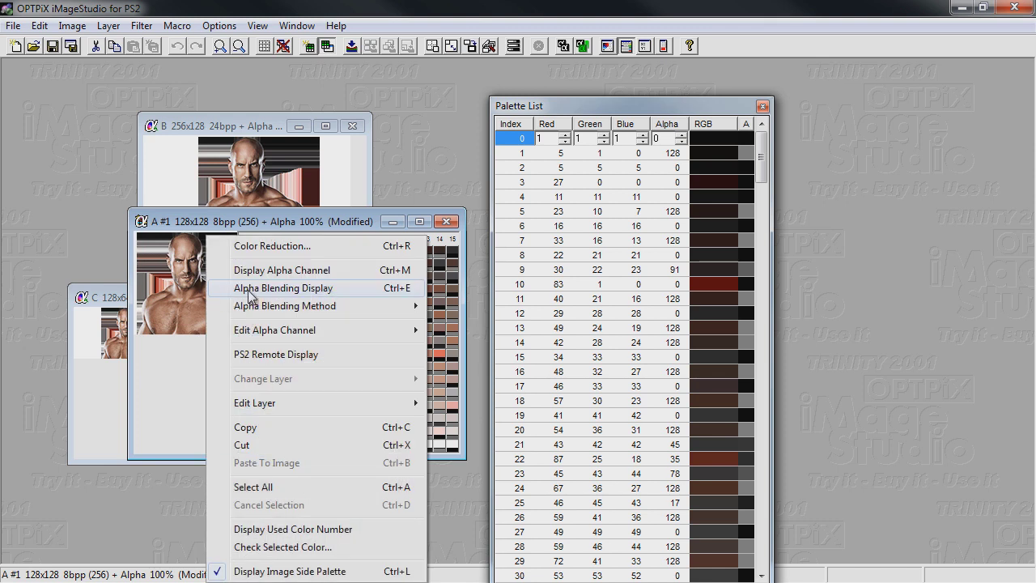
click(249, 289)
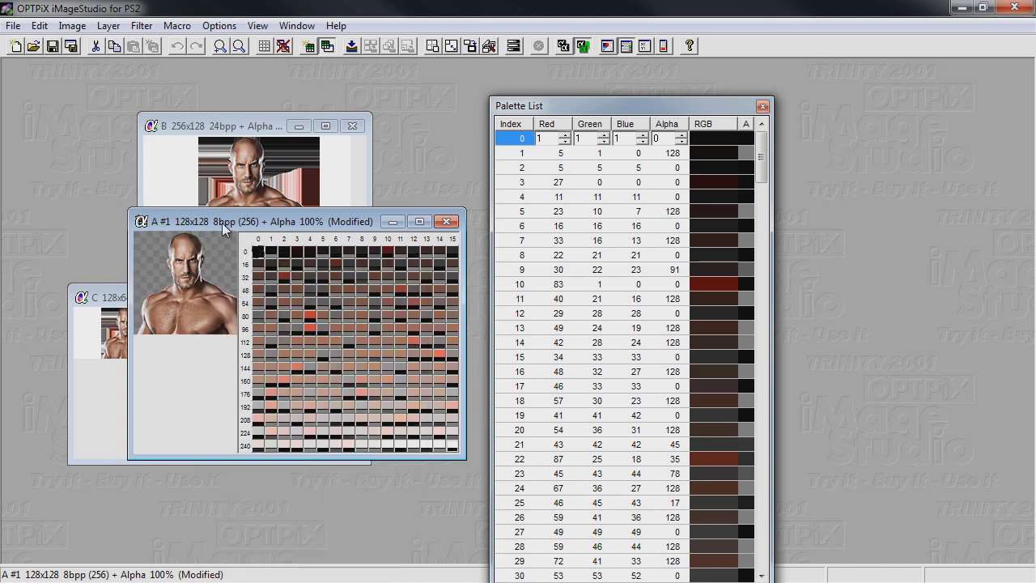
mouse_move(221, 221)
mouse_down()
mouse_move(361, 184)
mouse_move(250, 237)
mouse_move(317, 218)
mouse_move(265, 212)
mouse_move(235, 182)
mouse_move(249, 165)
mouse_move(220, 161)
mouse_move(224, 208)
mouse_move(208, 210)
mouse_move(206, 225)
mouse_up()
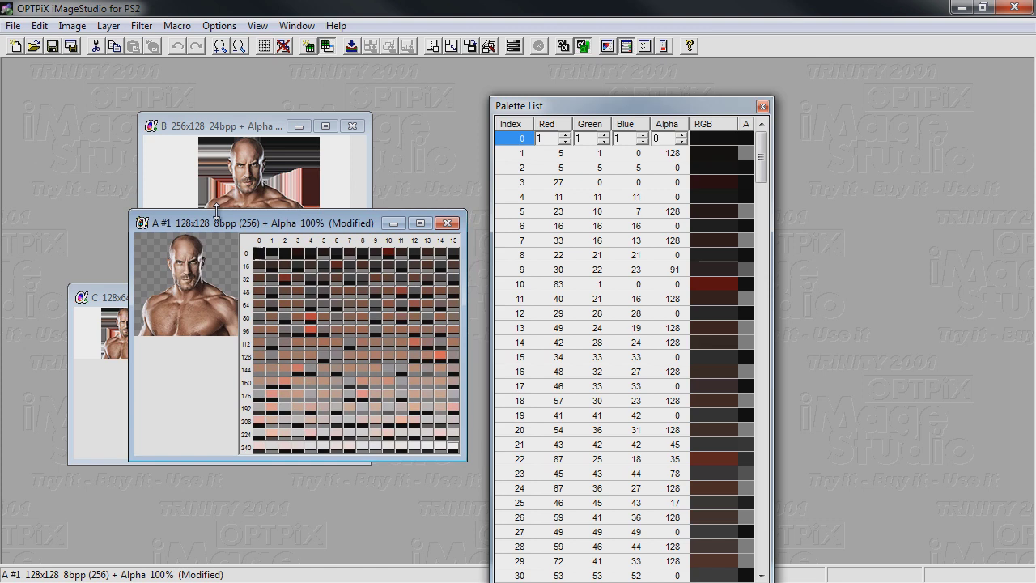
drag(229, 221, 320, 240)
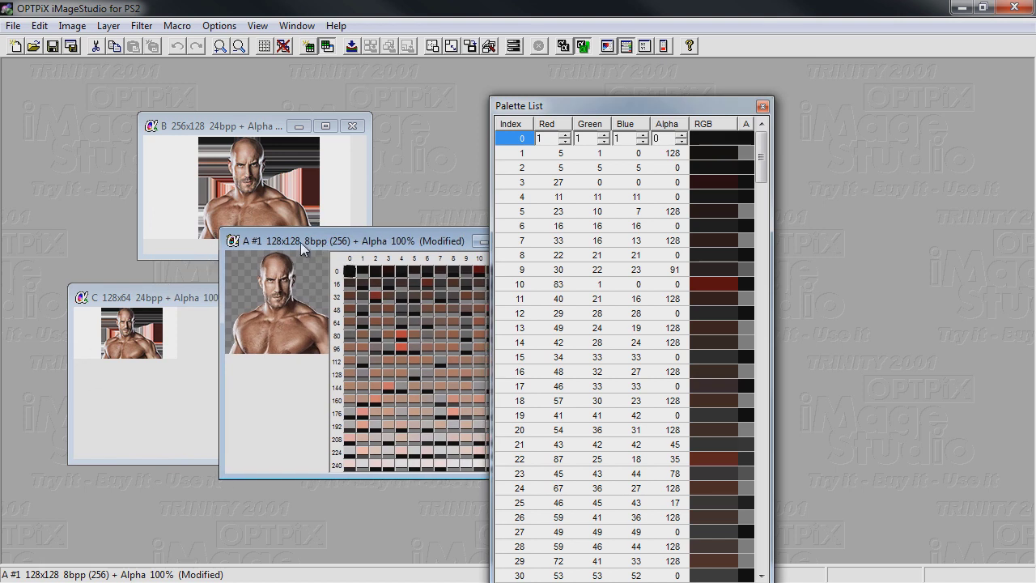
drag(301, 242, 222, 226)
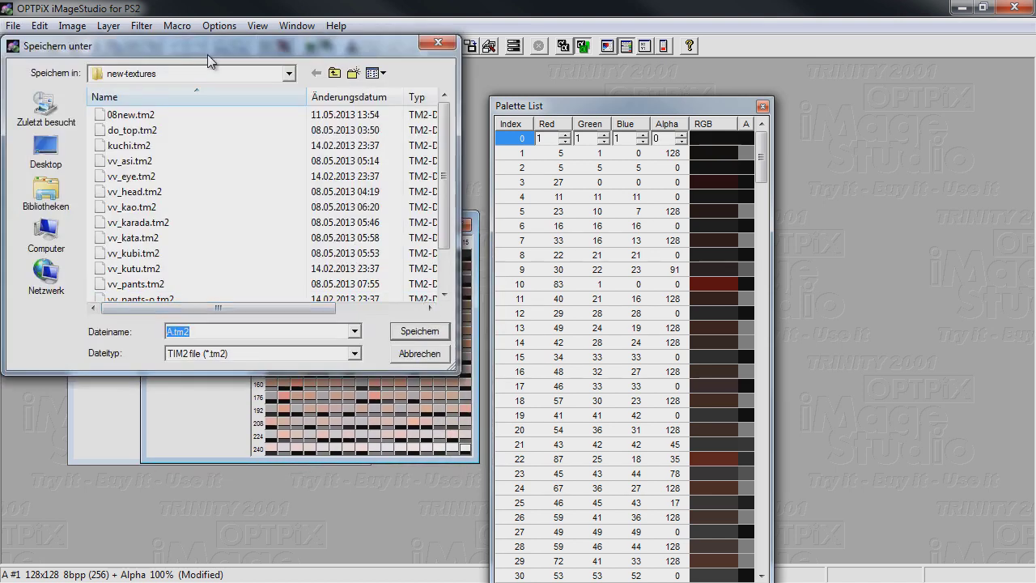
Save the reduced A picture as the TIM2 file A.tm2 and close it.
click(275, 119)
click(232, 316)
click(500, 377)
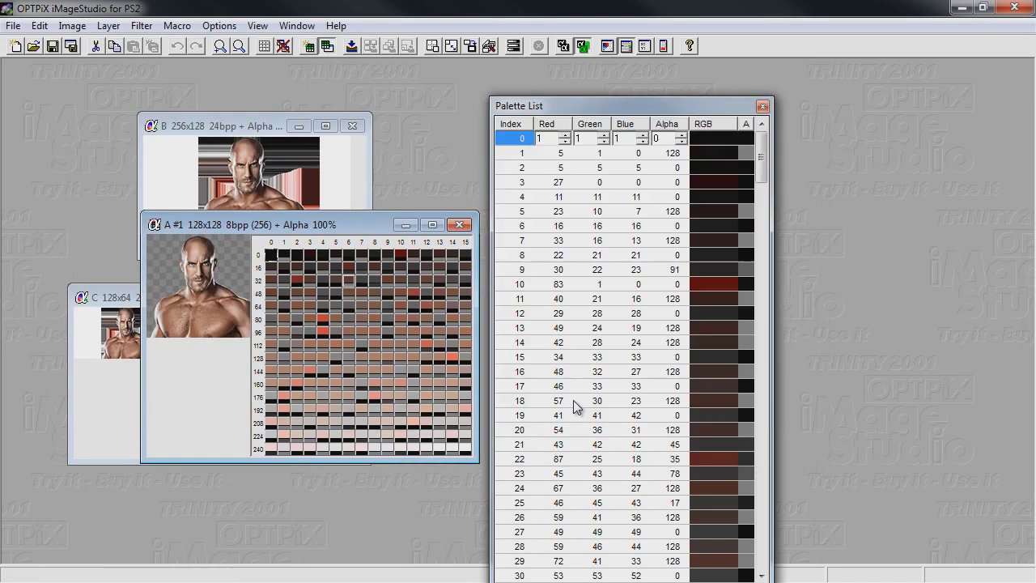
click(459, 224)
Reduce the B picture to 256 colors (8 bits).
right_click(312, 200)
click(348, 206)
click(302, 412)
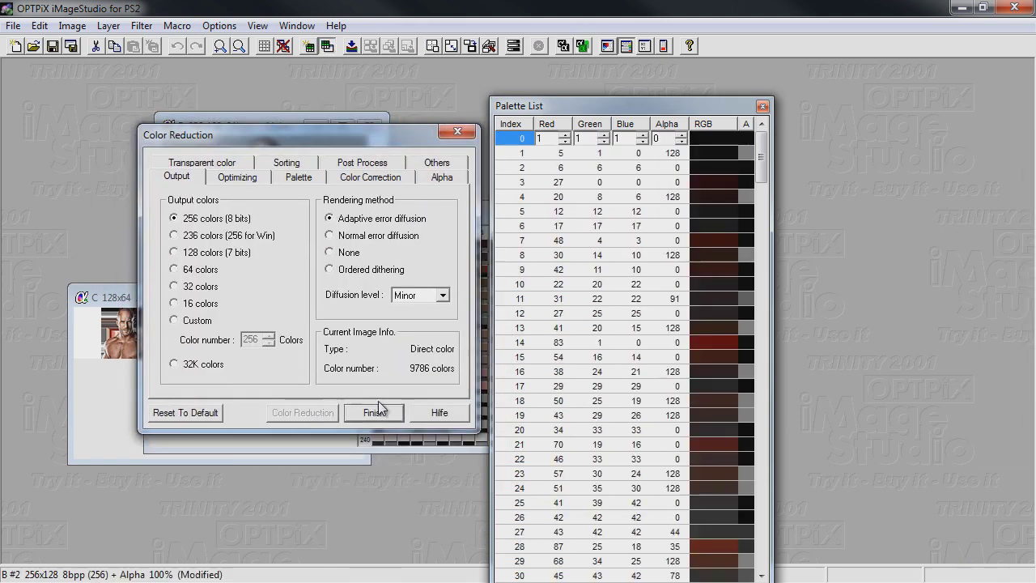
click(384, 414)
Save the reduced B picture and close both B windows.
key(a)
drag(267, 214, 251, 208)
key(ctrl+s)
key(Return)
drag(392, 210, 310, 219)
click(472, 219)
Reduce the C picture to 256 colors (8 bits).
drag(258, 294, 315, 234)
right_click(209, 271)
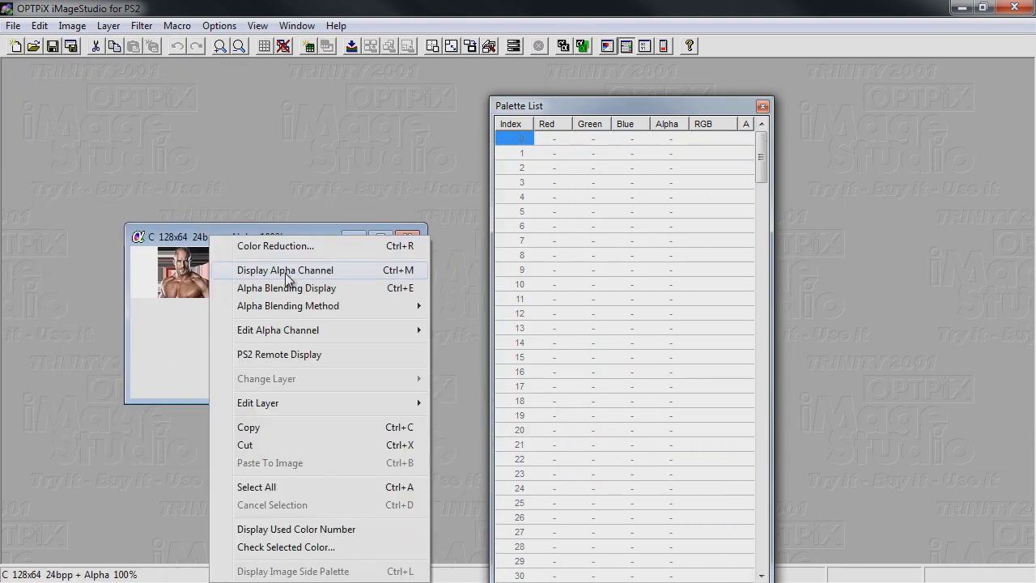
click(288, 283)
right_click(218, 275)
click(275, 246)
click(273, 439)
click(357, 440)
Close the 24-bit C original and turn on Alpha Blending Display for the reduced C picture.
click(409, 236)
mouse_move(372, 236)
mouse_down()
mouse_move(323, 289)
mouse_move(376, 222)
mouse_up()
right_click(217, 234)
click(250, 286)
Save the reduced C picture as the TIM2 file C.tm2 and close it.
click(12, 25)
click(41, 140)
click(489, 368)
key(Return)
click(469, 223)
Check the alpha value range in the alpha channel settings and close the palette list.
click(257, 26)
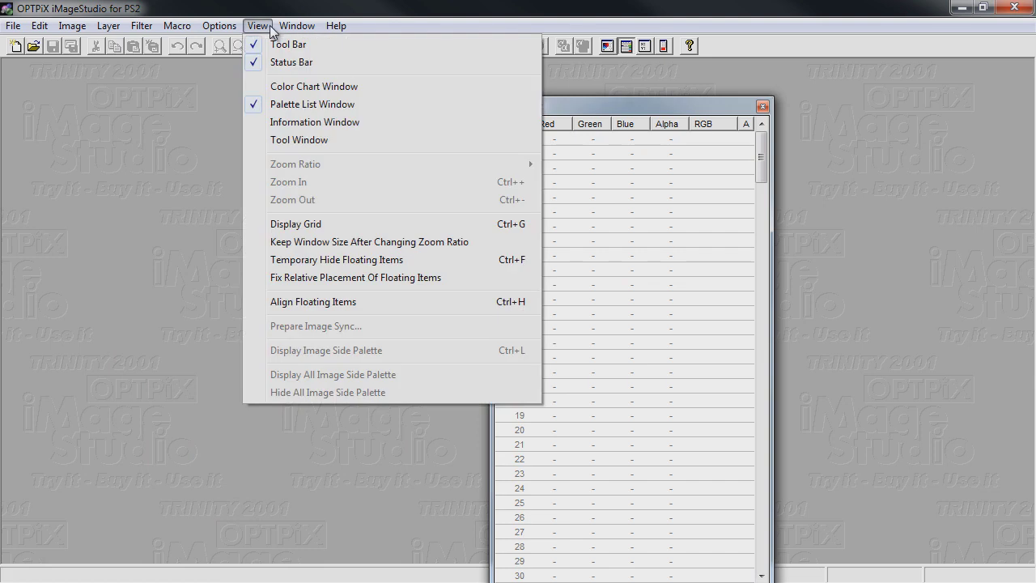
mouse_move(239, 24)
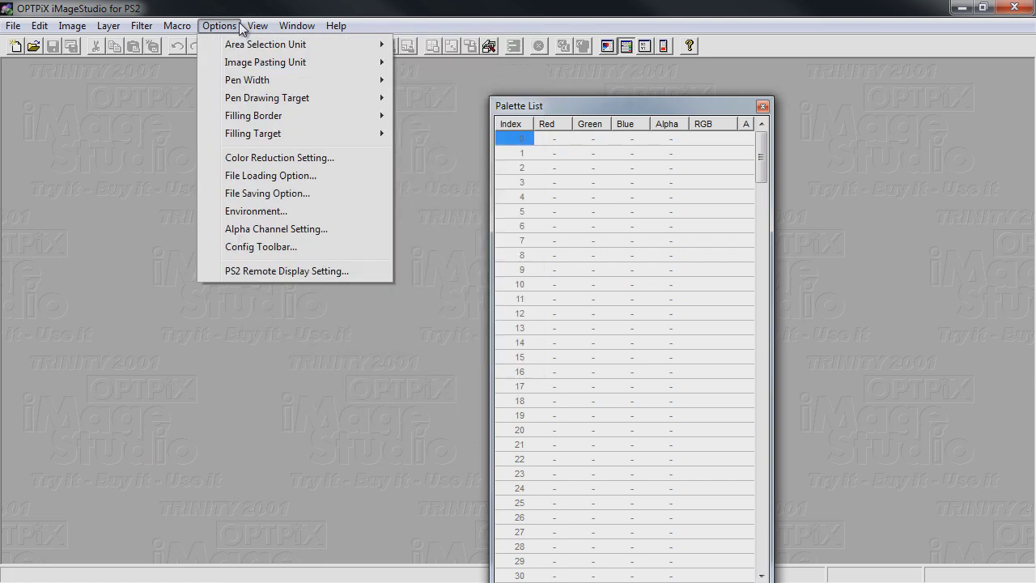
click(297, 230)
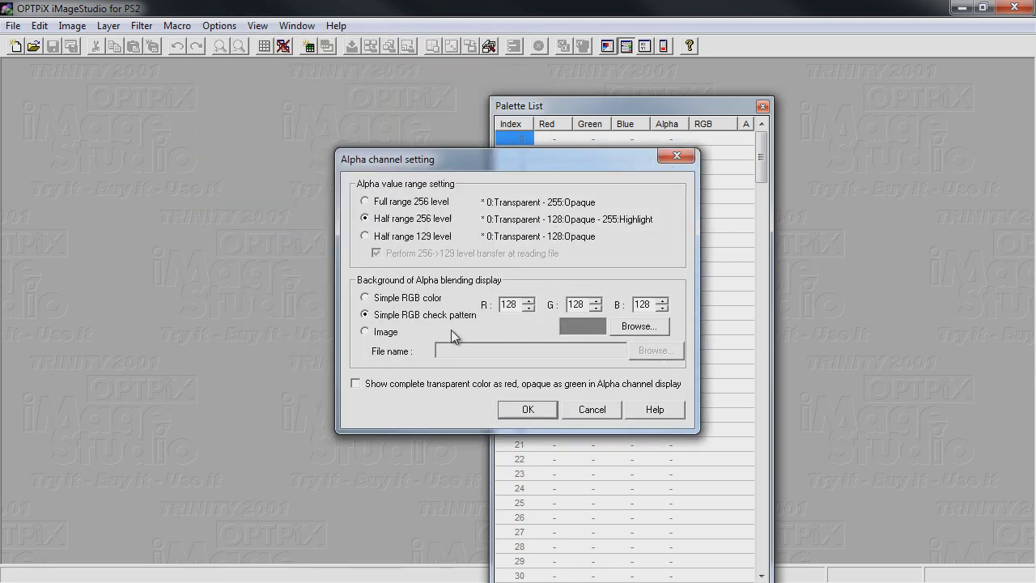
click(525, 407)
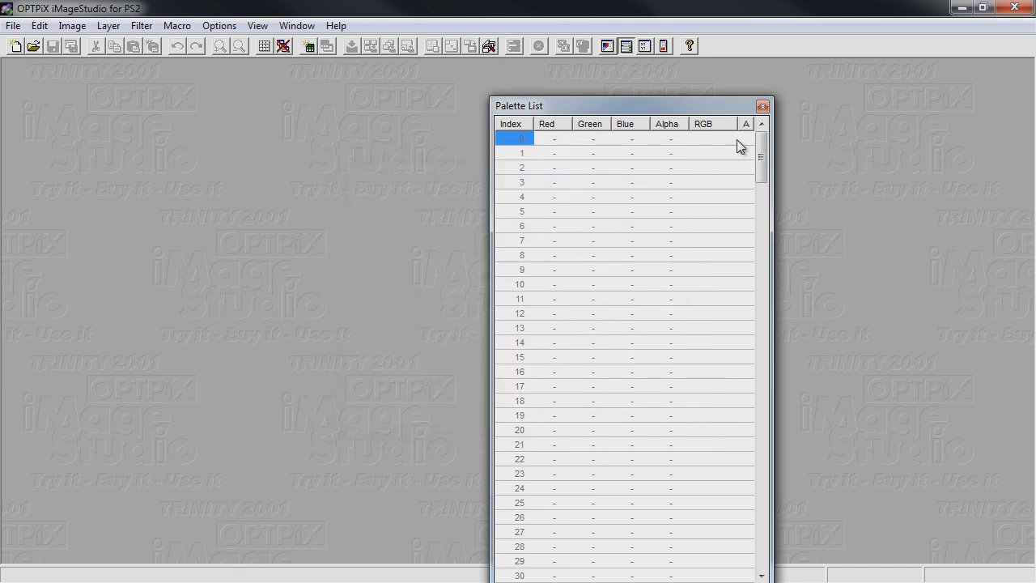
click(762, 108)
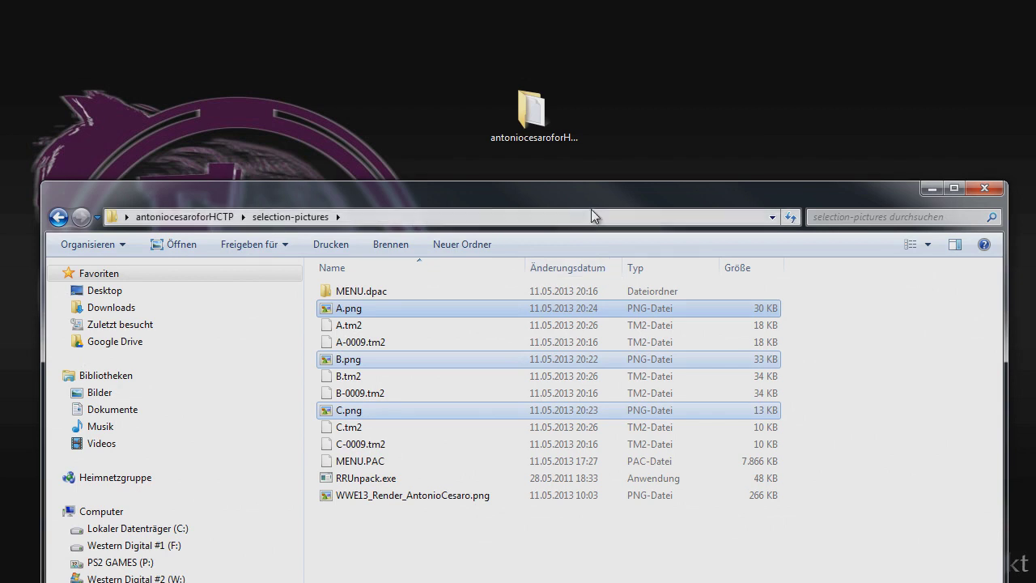
Maximize the selection-pictures folder window and open MENU.PAC in Hex Workshop.
drag(587, 204, 585, 2)
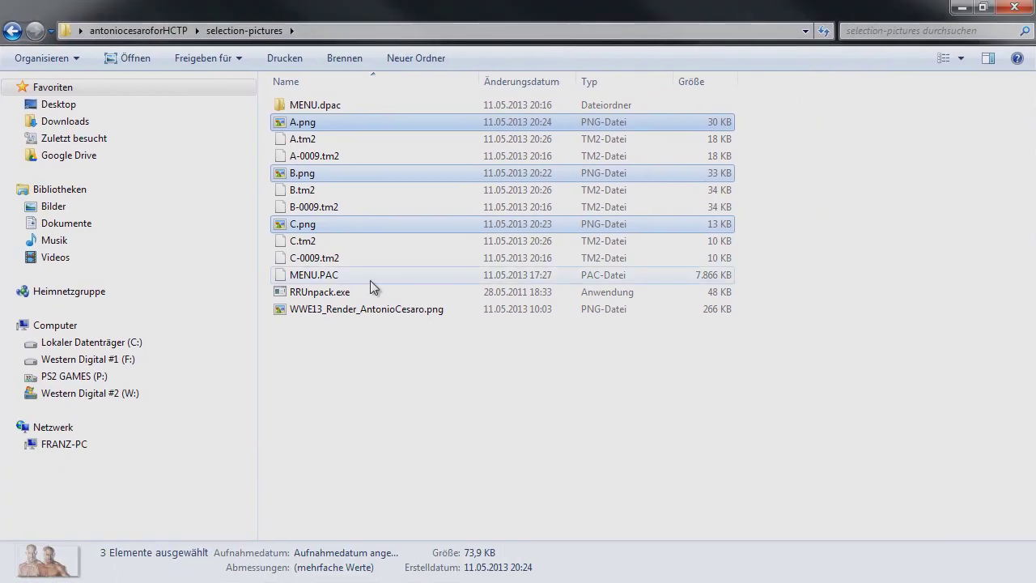
click(337, 348)
right_click(325, 277)
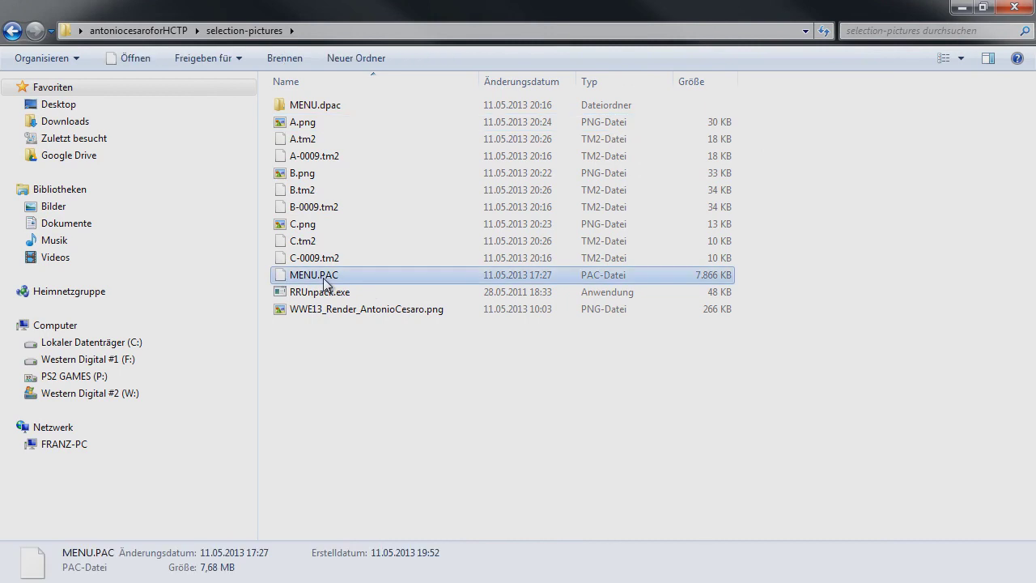
click(674, 326)
right_click(384, 283)
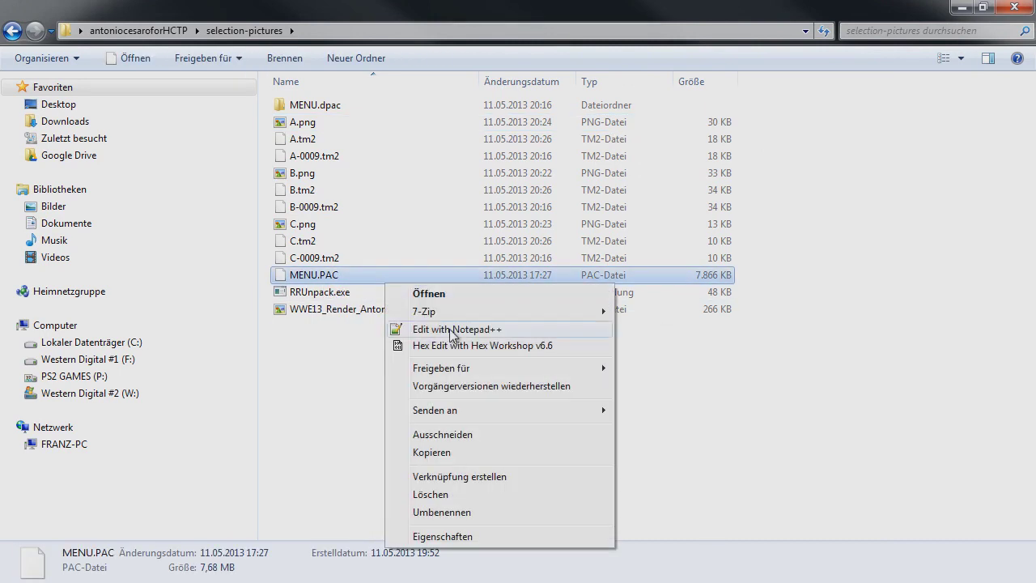
click(468, 345)
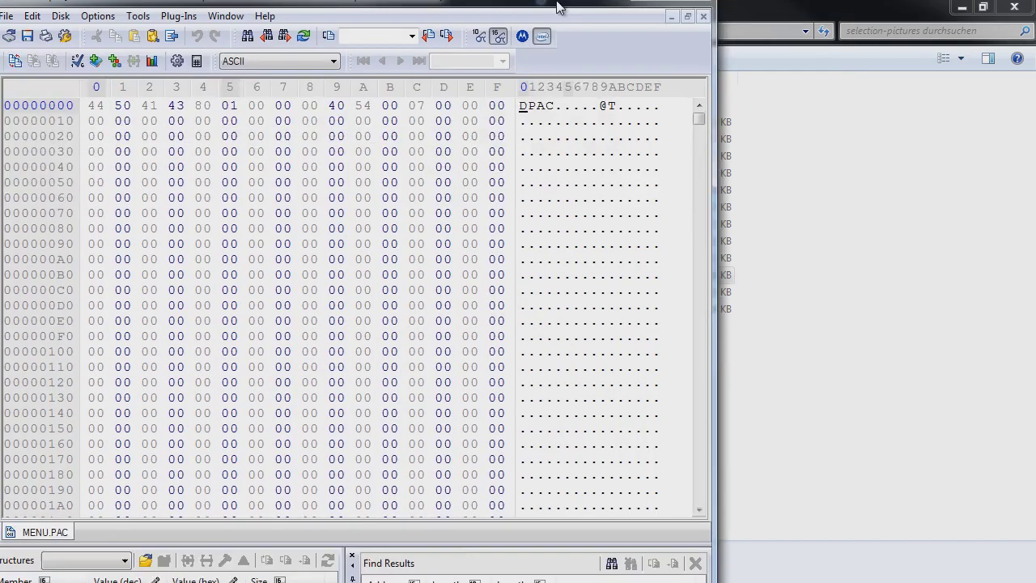
Maximize Hex Workshop and show MENU.PAC with 16 bytes per row.
double_click(557, 7)
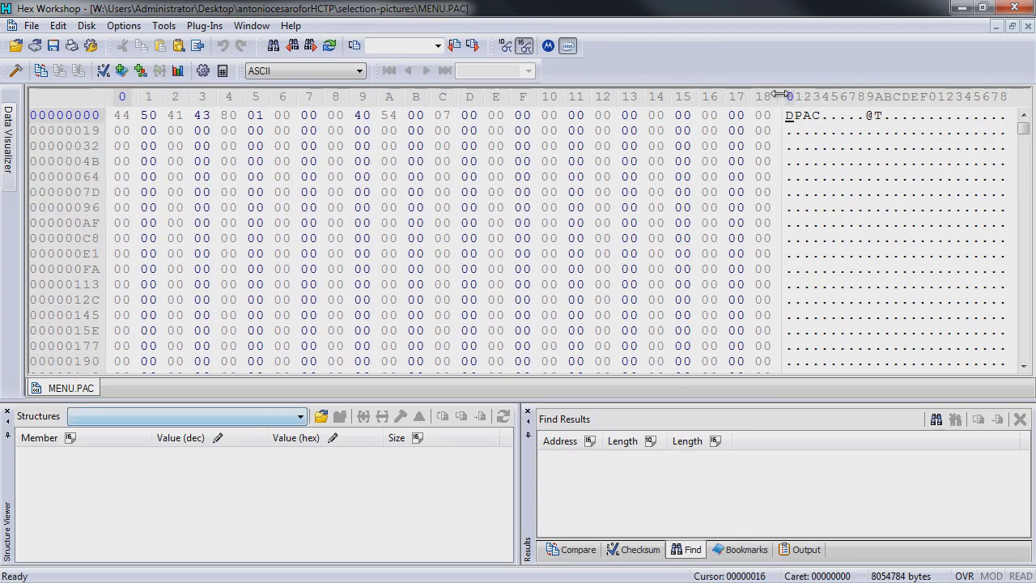
drag(766, 95, 538, 129)
drag(681, 4, 613, 0)
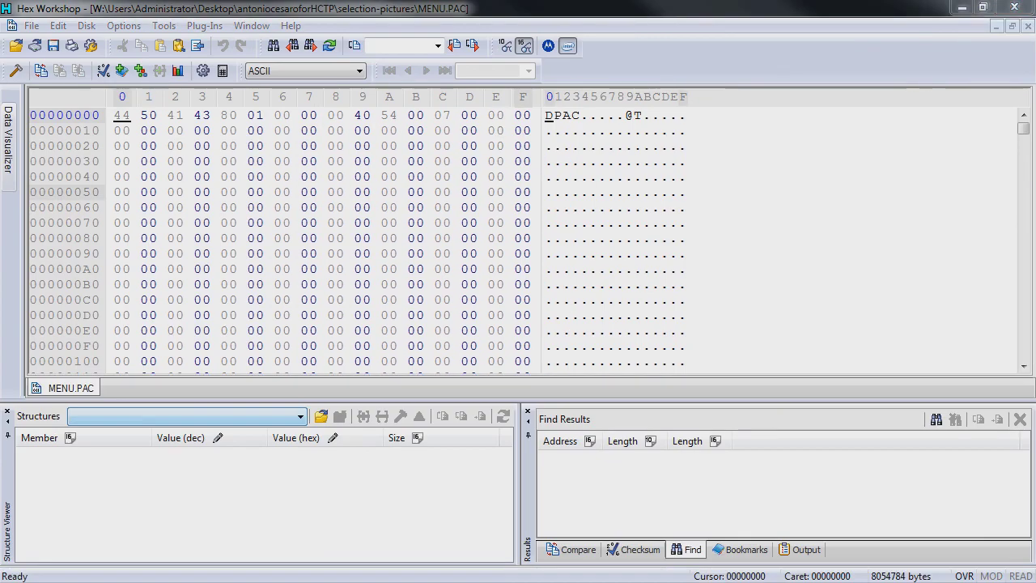
Select the original files A-0009.tm2, B-0009.tm2 and C-0009.tm2 in the selection-pictures folder.
drag(522, 9, 449, 312)
click(336, 156)
ctrl+click(339, 204)
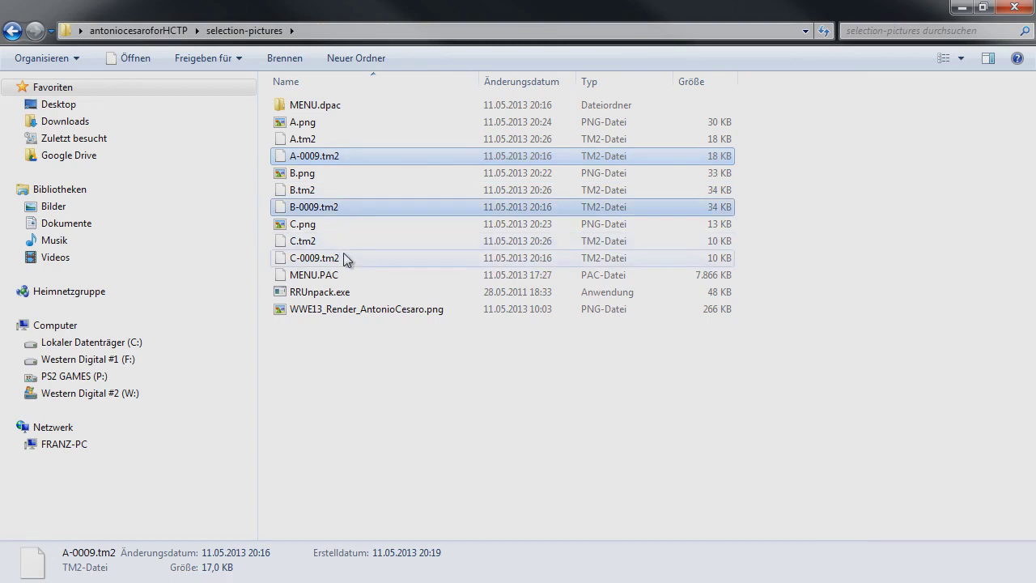
ctrl+click(344, 258)
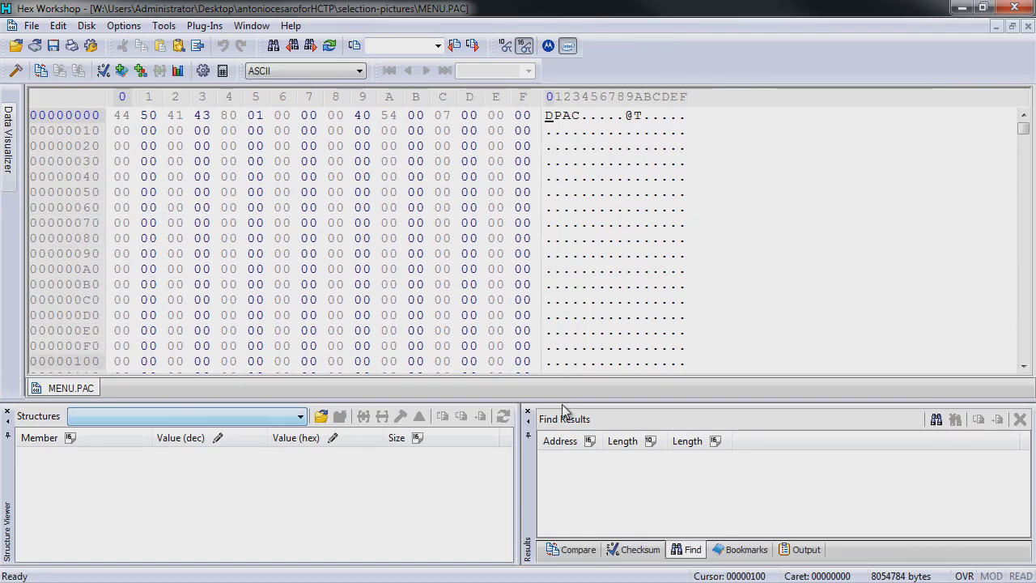
Enlarge the hex view and open A-0009.tm2 and A.tm2 alongside MENU.PAC in Hex Workshop.
drag(560, 401, 572, 447)
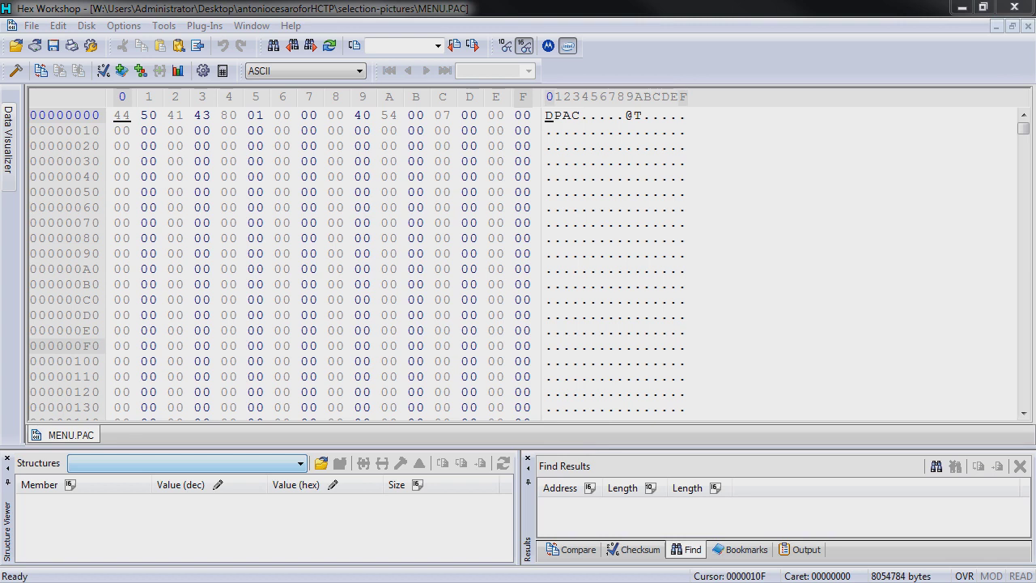
drag(114, 490, 149, 444)
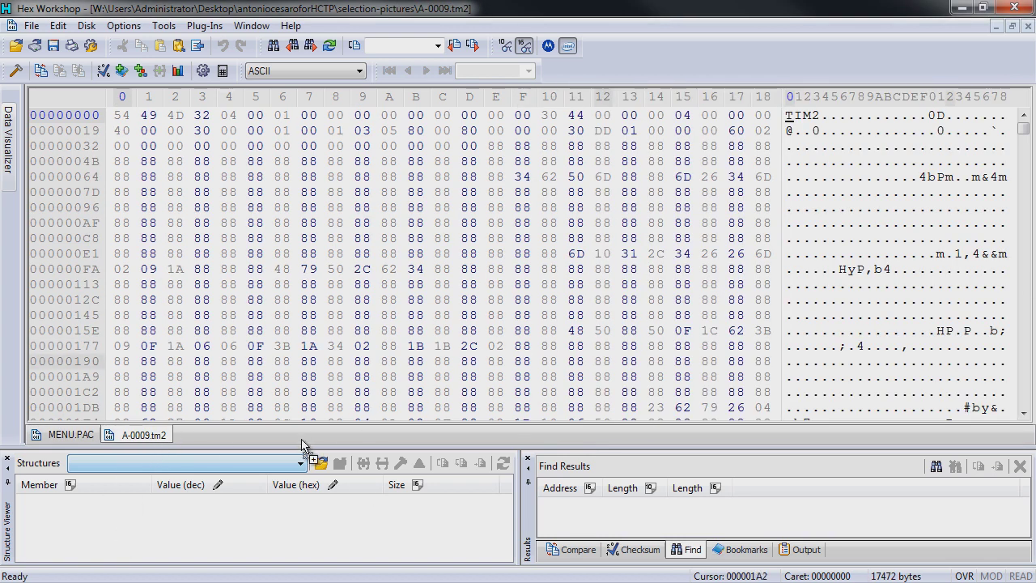
drag(301, 443, 308, 429)
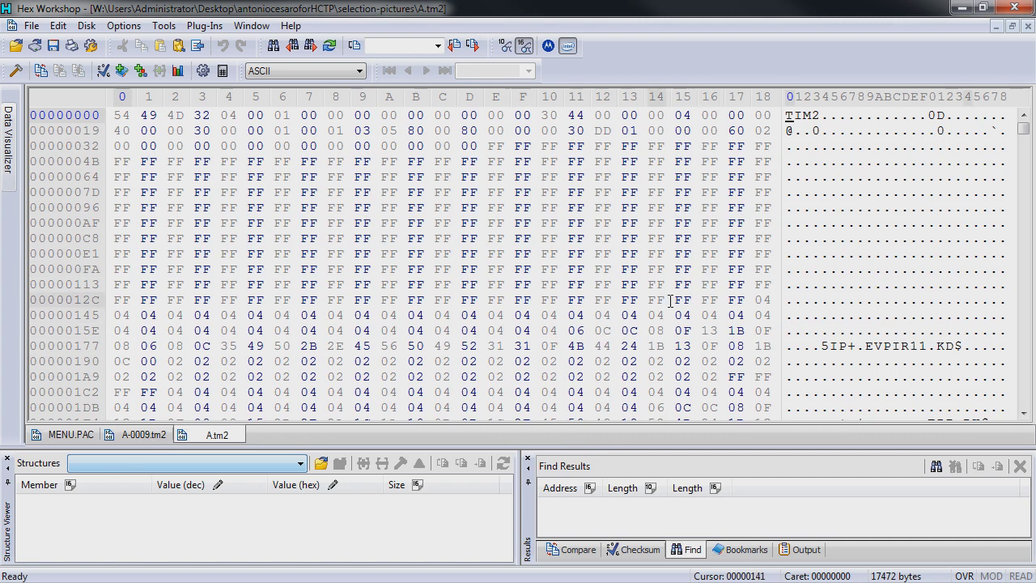
Copy a block of repeated 88 values starting at offset 000000BE in A-0009.tm2.
click(146, 435)
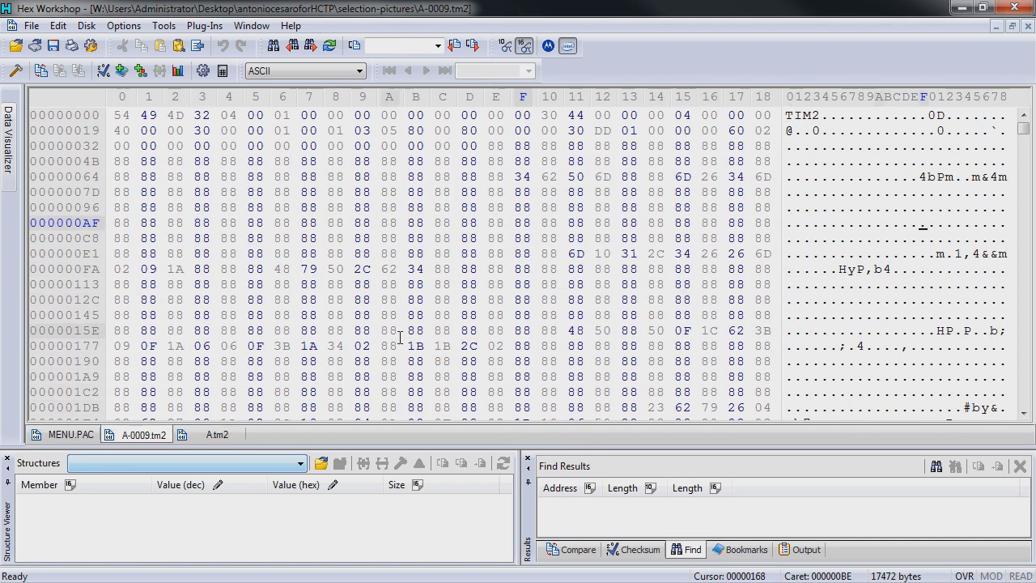
click(81, 435)
click(144, 435)
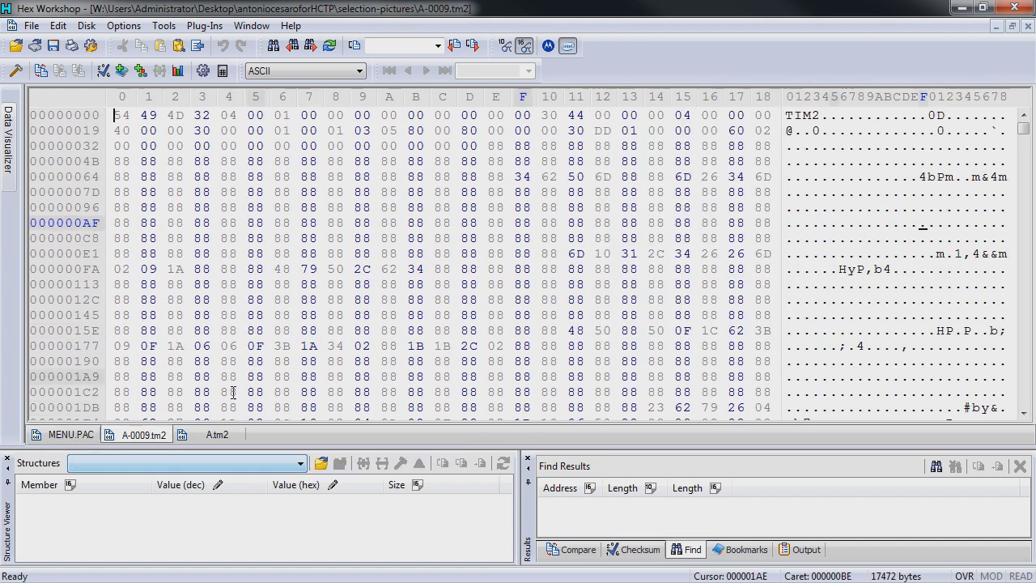
drag(522, 222, 635, 284)
right_click(639, 277)
click(665, 294)
Find all instances of the copied hex values in MENU.PAC and enlarge the results area.
click(81, 434)
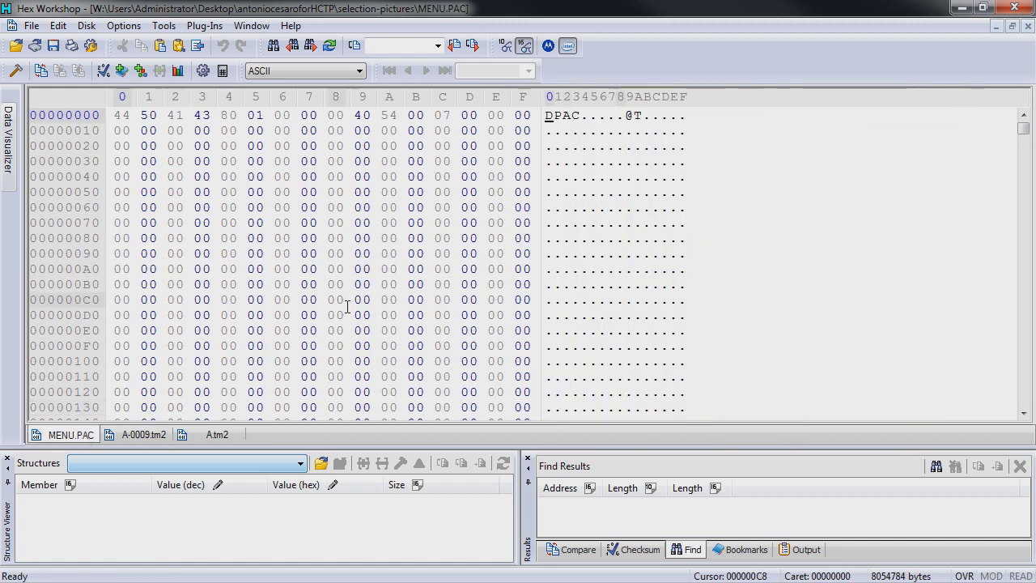
key(ctrl+f)
click(461, 234)
click(521, 197)
right_click(522, 249)
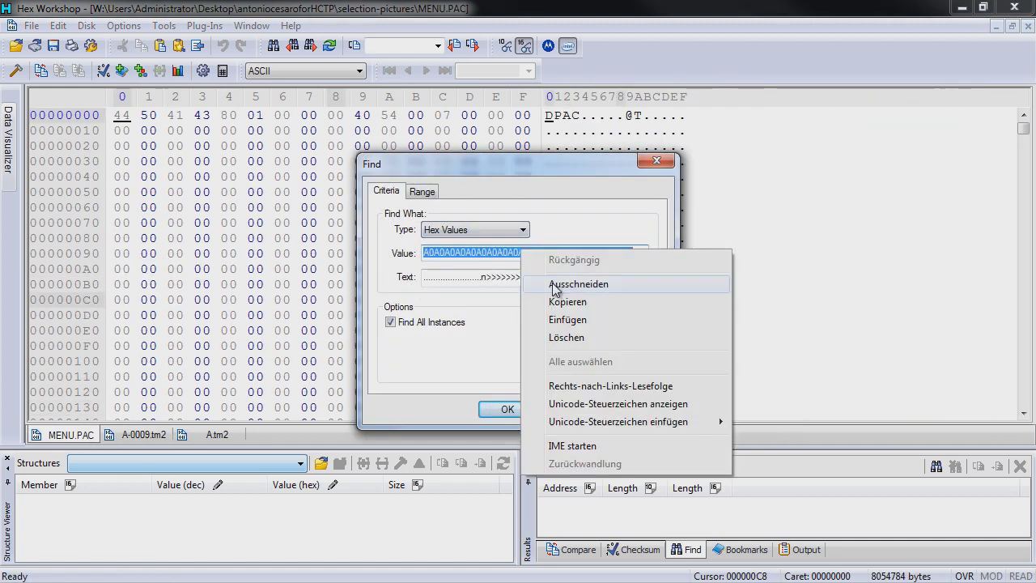
click(570, 320)
click(503, 410)
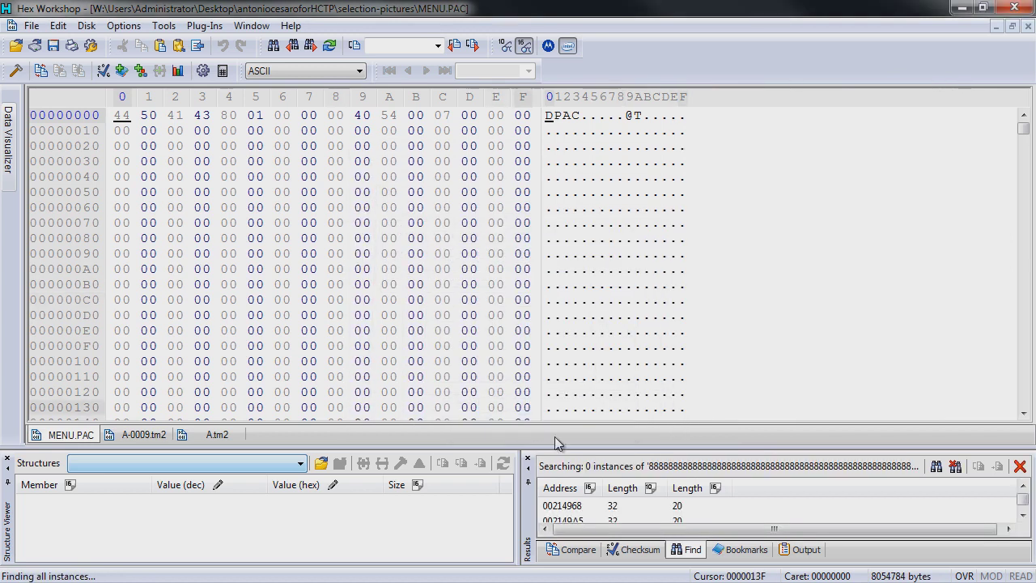
drag(613, 466, 613, 440)
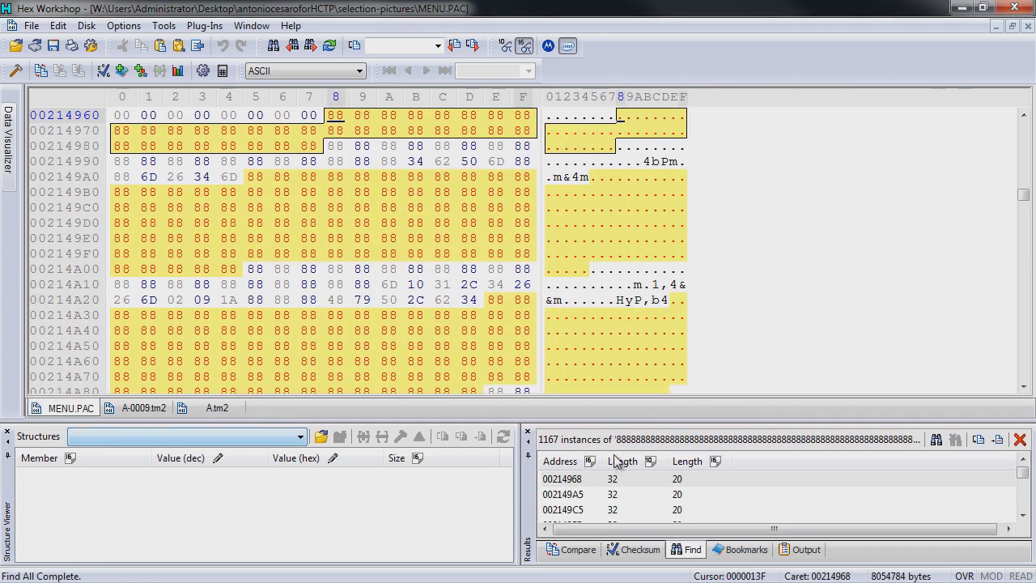
Copy a more distinctive byte block from A-0009.tm2, starting at offset 00000406 and 186 hex bytes long.
click(144, 408)
click(368, 283)
scroll(371, 282, down, 4)
scroll(370, 281, down, 10)
scroll(372, 282, down, 2)
scroll(370, 280, up, 1)
scroll(250, 161, up, 1)
scroll(251, 160, up, 2)
drag(244, 130, 639, 361)
right_click(551, 253)
click(580, 278)
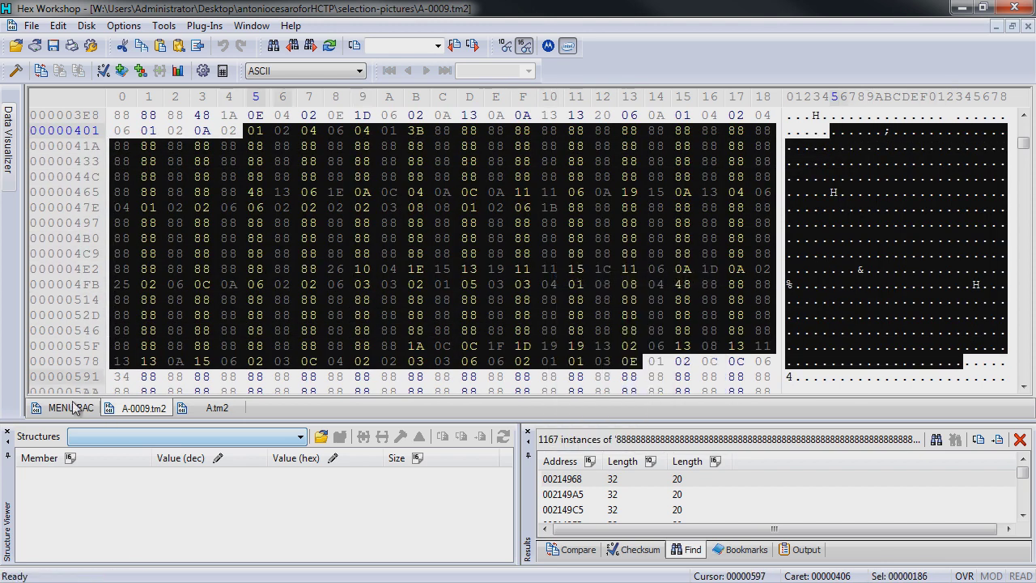
click(70, 408)
key(ctrl+f)
right_click(466, 259)
click(516, 328)
click(508, 408)
Go to the match found in MENU.PAC and locate the TIM2 header above it.
click(650, 480)
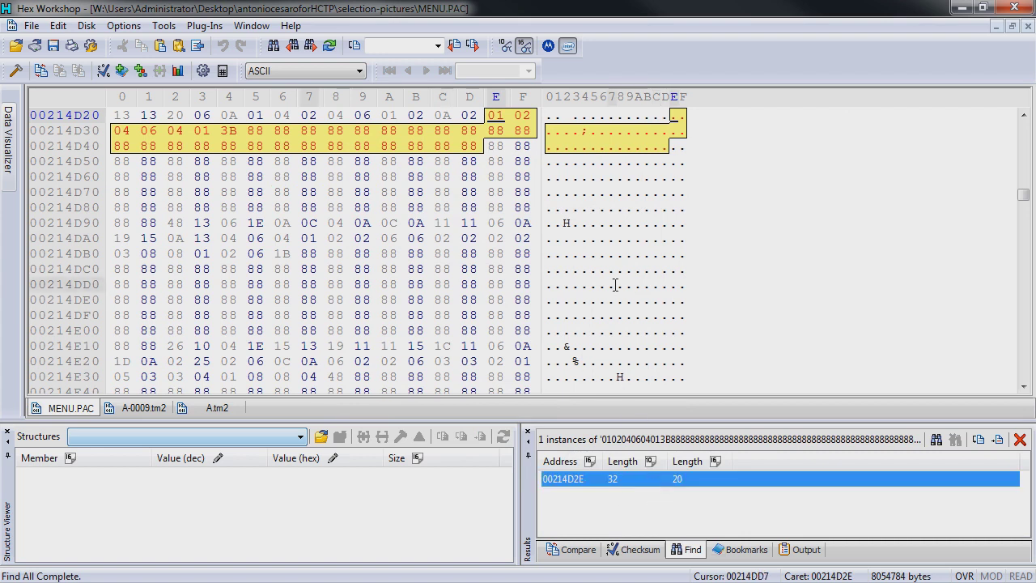
double_click(650, 480)
scroll(584, 245, up, 8)
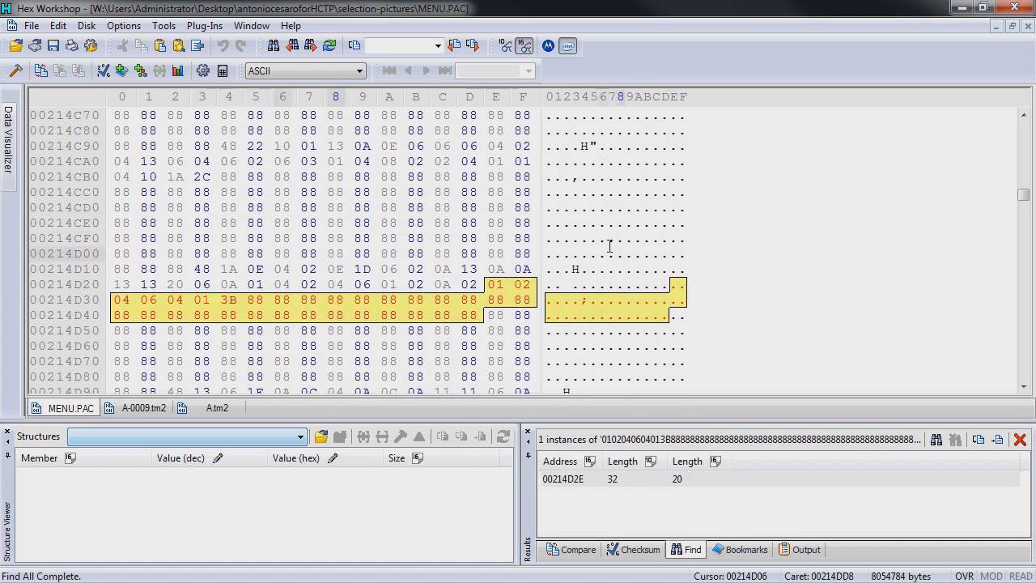
scroll(619, 257, up, 11)
scroll(633, 227, up, 1)
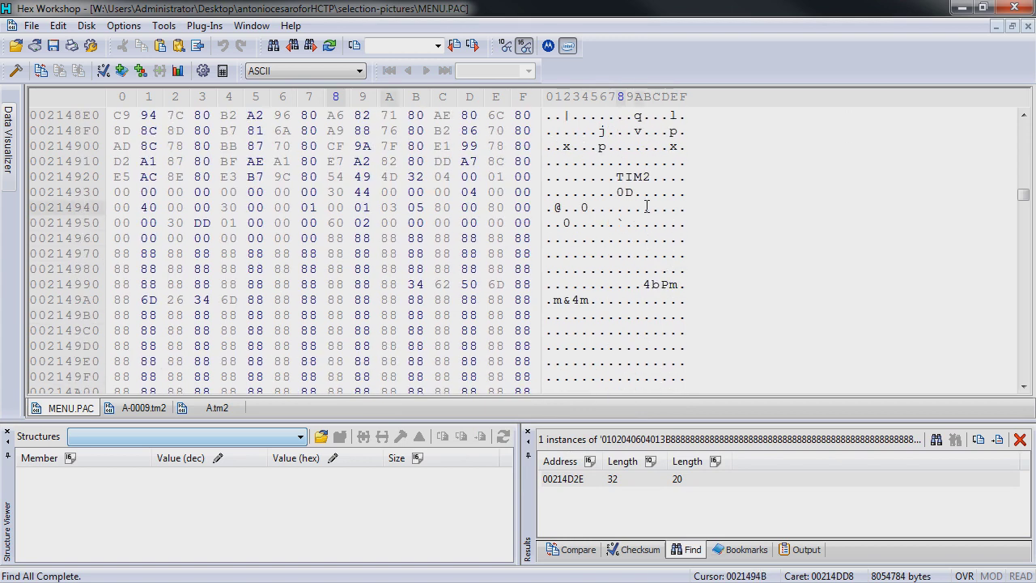
Show A-0009.tm2 with 16 bytes per row and go to the end of the file.
click(146, 408)
drag(1024, 143, 1016, 386)
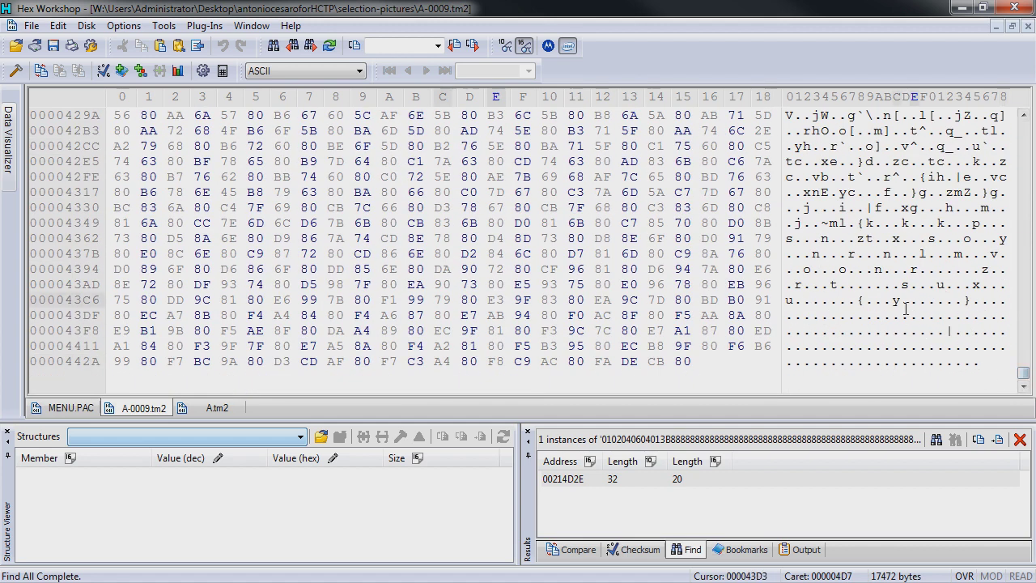
drag(778, 96, 534, 96)
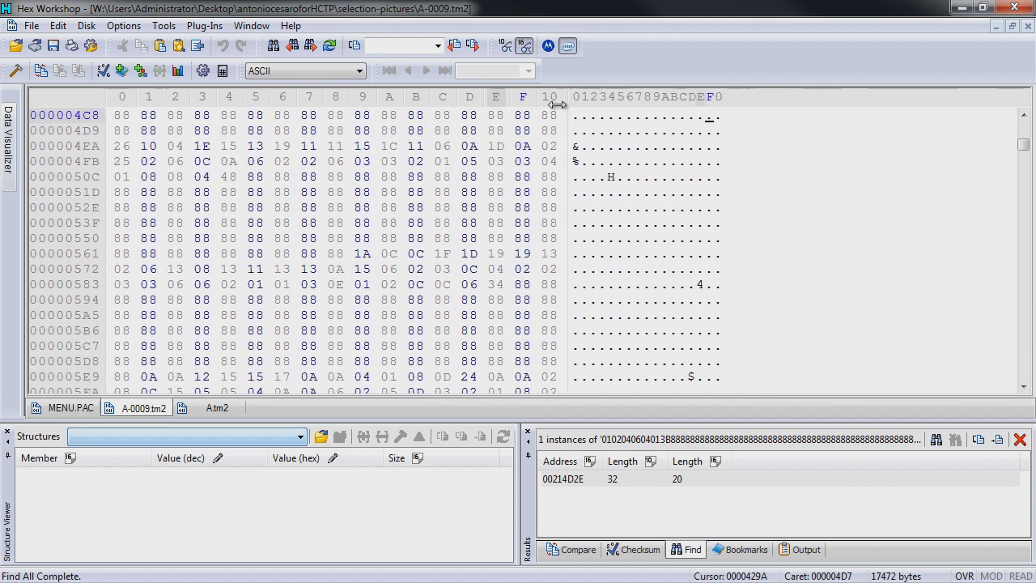
click(70, 407)
click(143, 408)
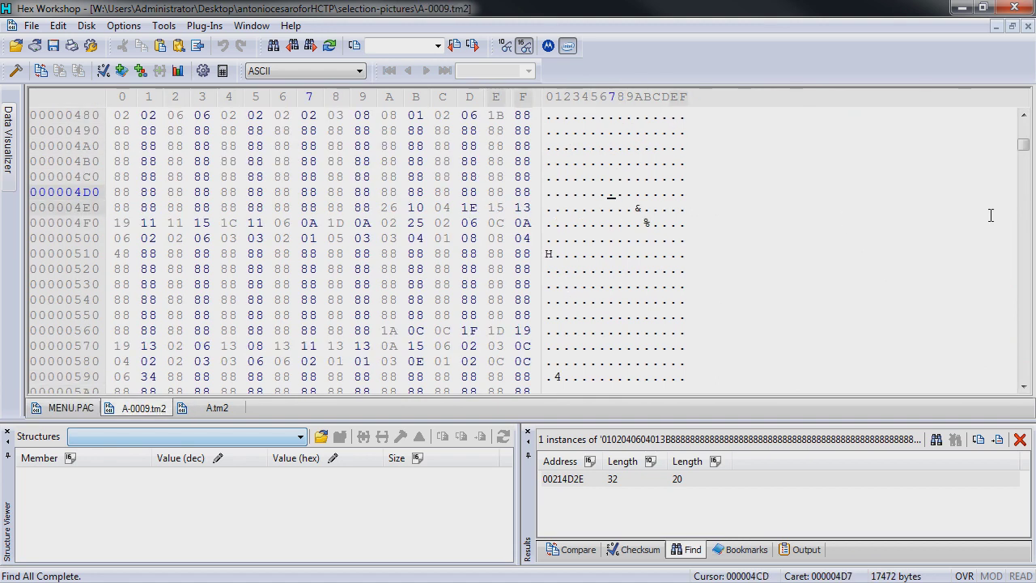
drag(1024, 149, 1019, 384)
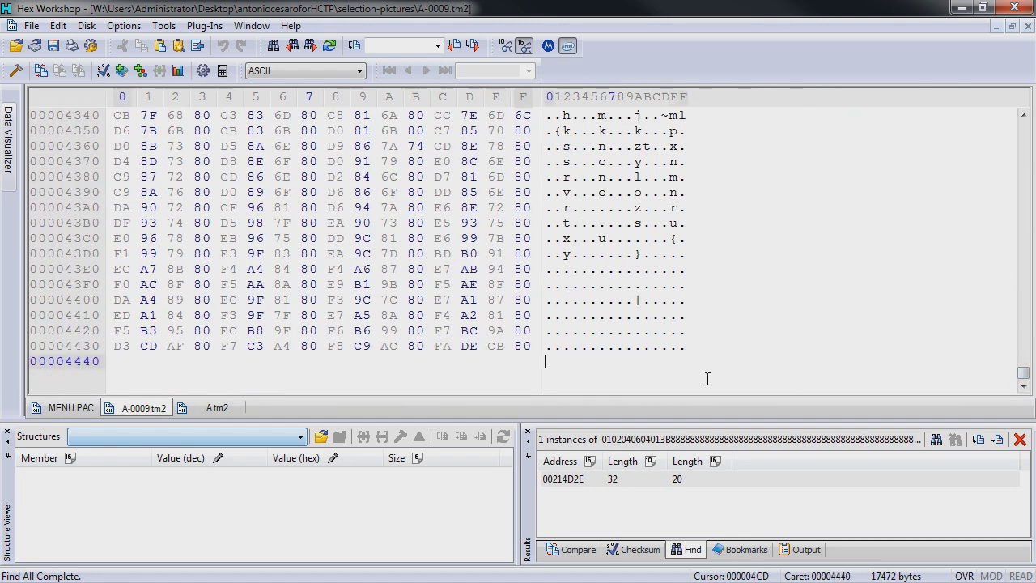
key(ctrl+v)
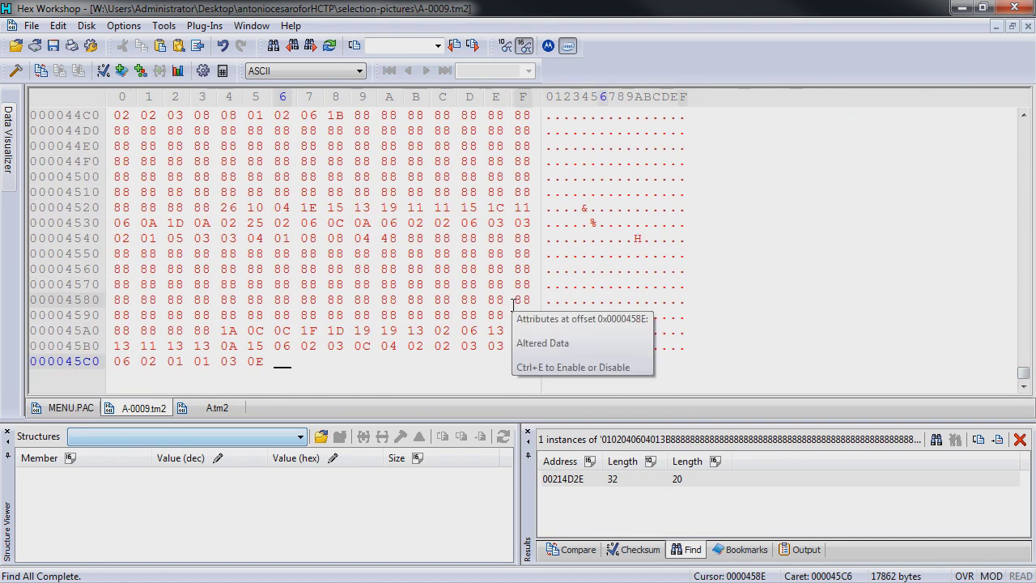
key(ctrl+z)
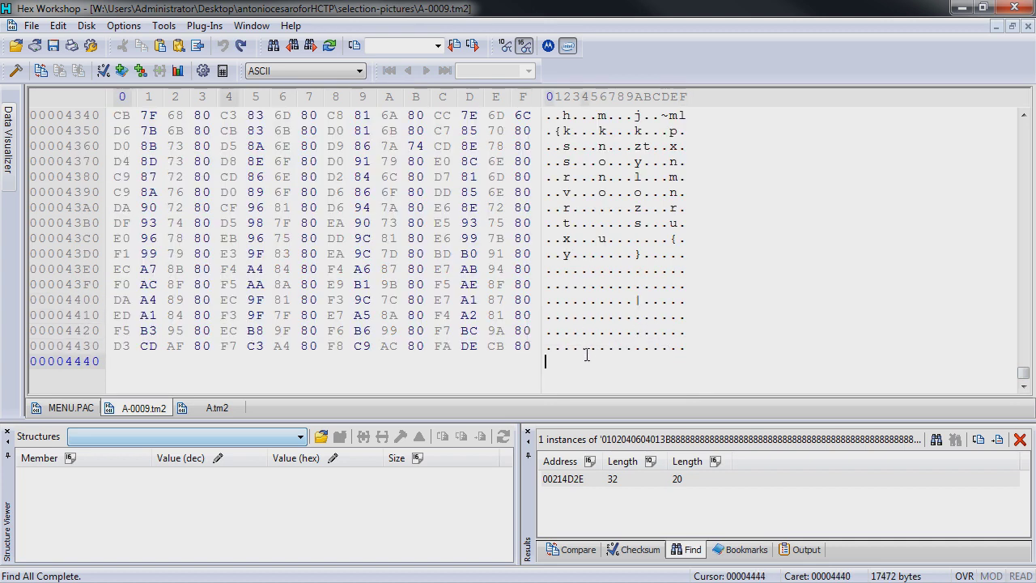
key(ctrl+b)
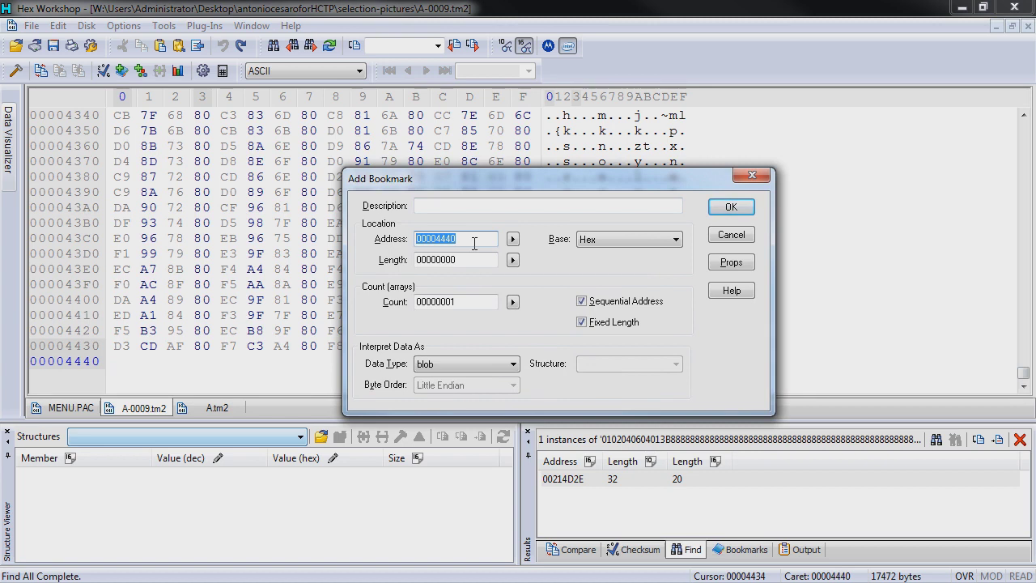
click(720, 234)
In MENU.PAC, select a block of 4440 hex bytes starting from the TIM2 header at 00214928.
click(71, 408)
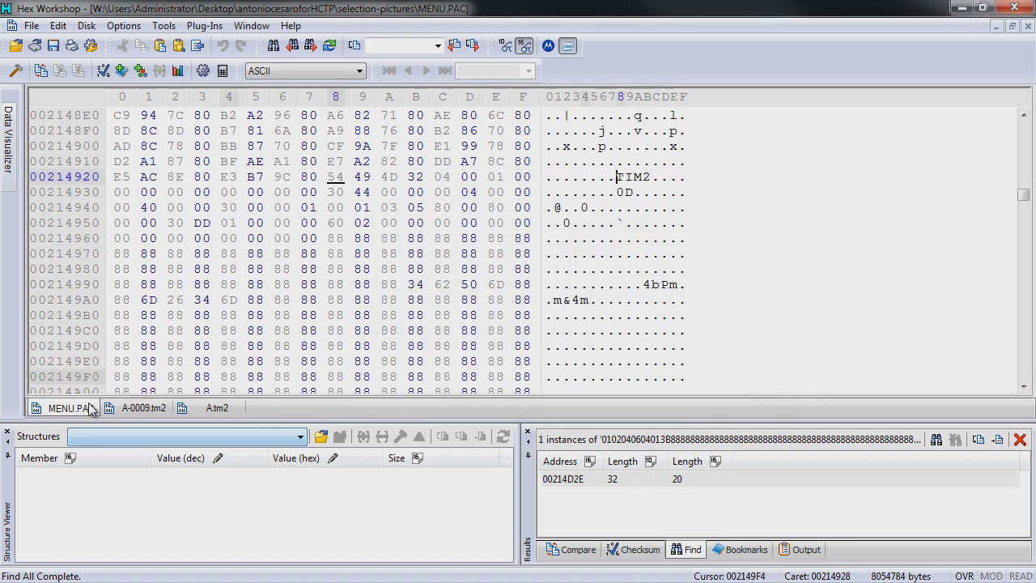
click(41, 25)
mouse_move(57, 25)
click(92, 180)
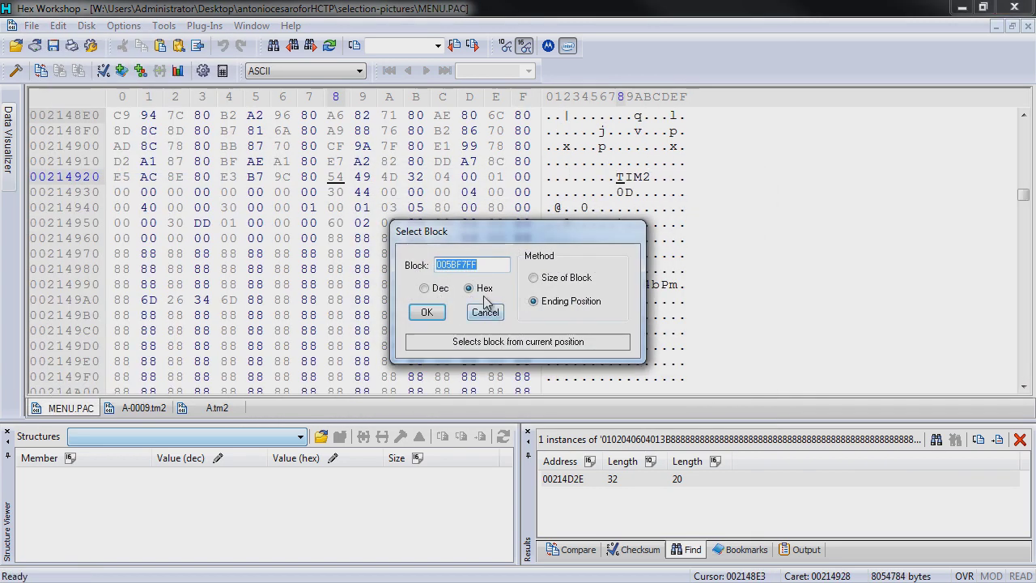
click(427, 313)
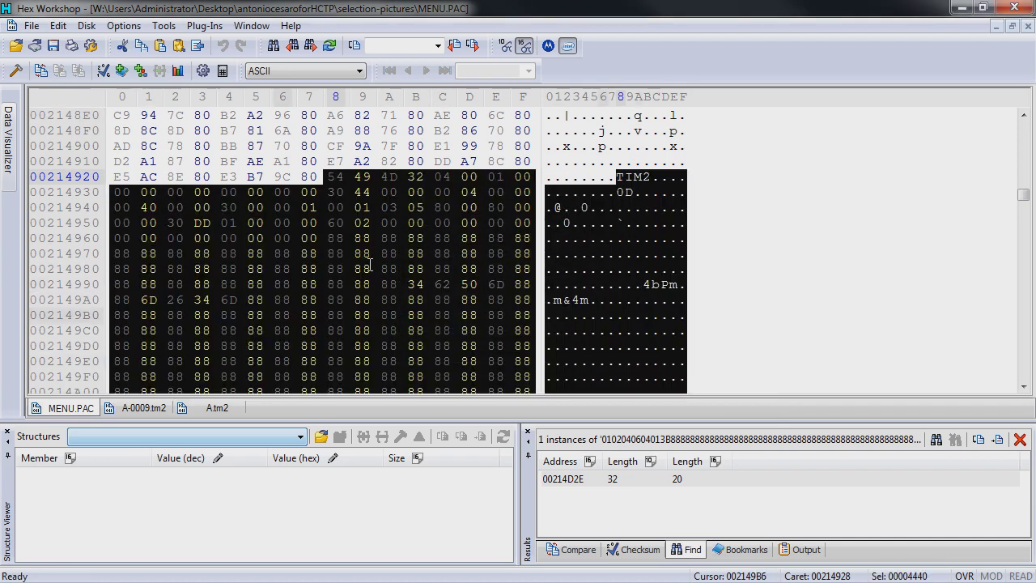
Copy the entire contents of A.tm2, shown with 16 bytes per row, over the selected block in MENU.PAC.
click(231, 409)
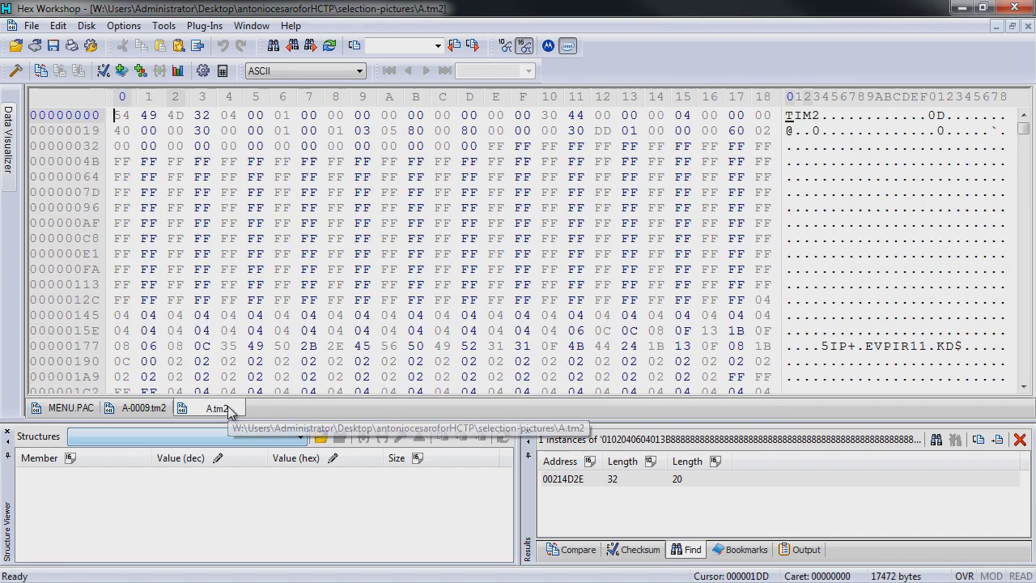
drag(708, 101, 549, 116)
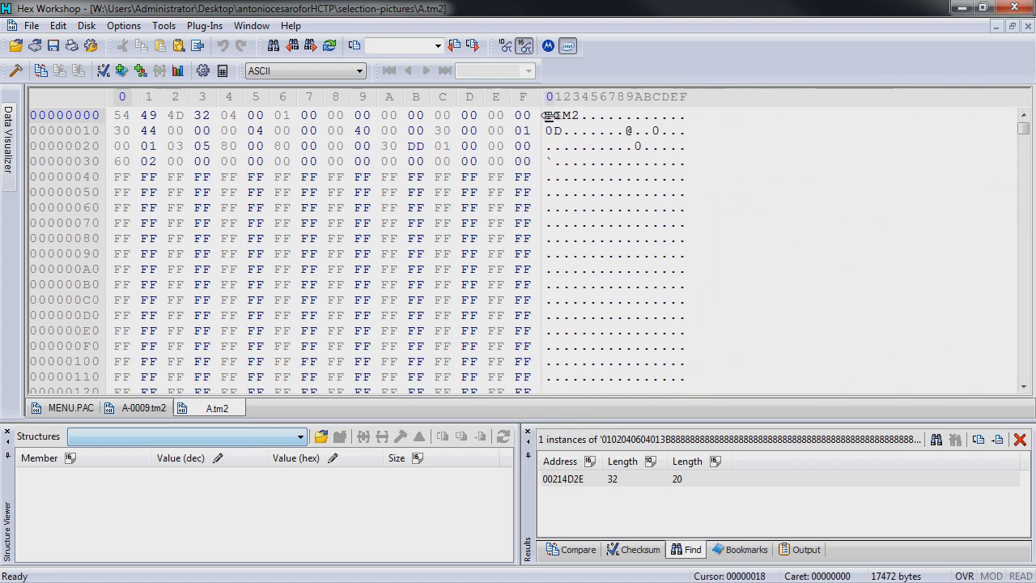
key(ctrl+a)
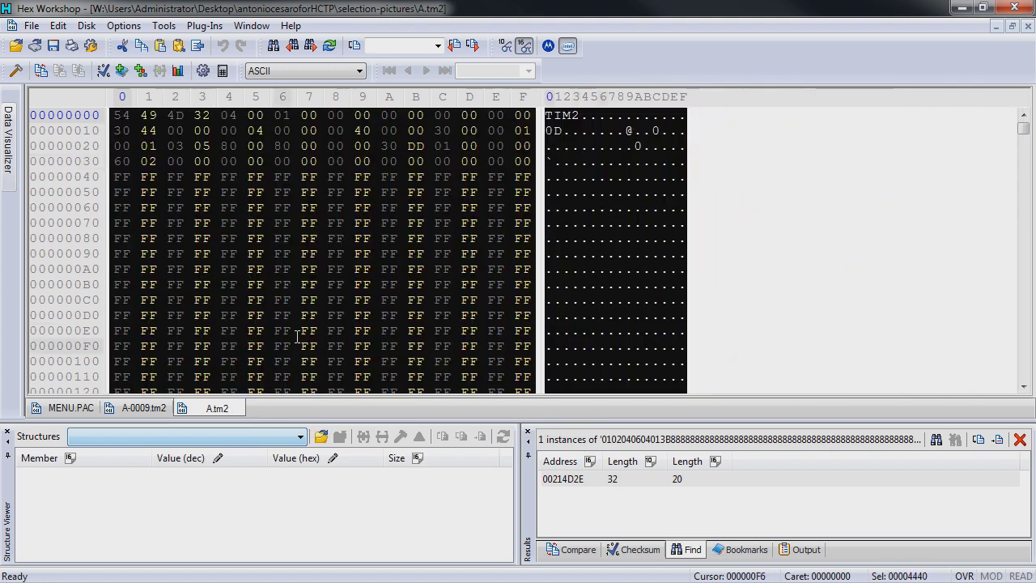
click(71, 407)
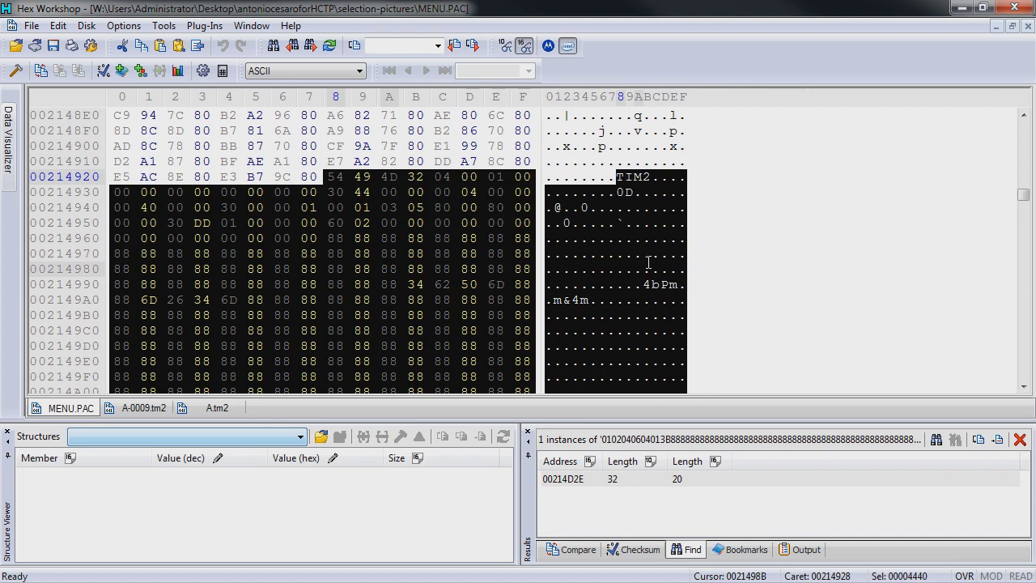
key(ctrl+v)
scroll(647, 259, up, 3)
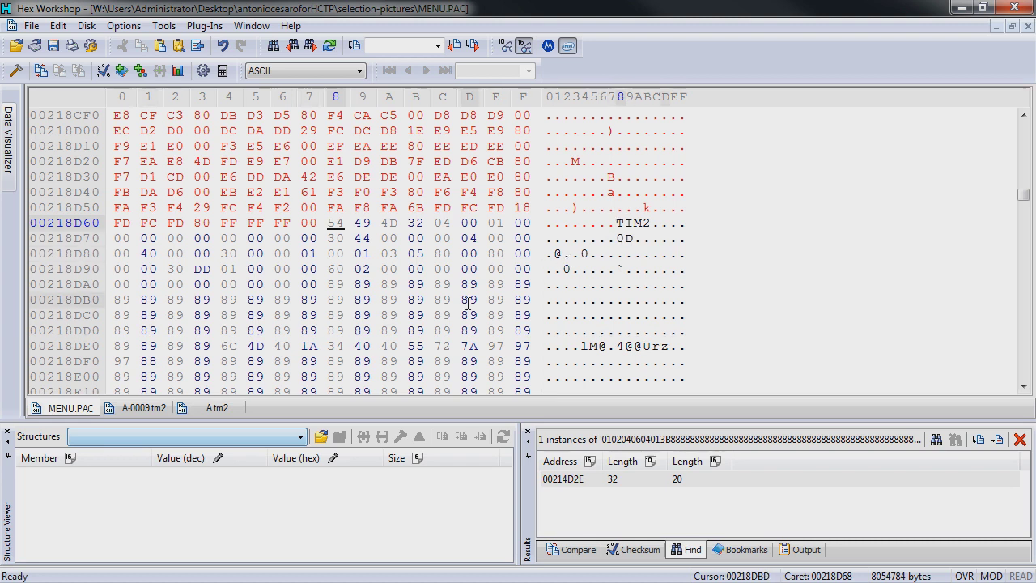
Close the A-0009.tm2 and A.tm2 files.
click(152, 412)
key(ctrl+F4)
key(ctrl+F4)
Copy a byte block starting with repeated 83 values from the beginning of B-0009.tm2 and search MENU.PAC for it.
click(152, 410)
drag(252, 162, 518, 301)
key(ctrl+c)
click(70, 408)
key(ctrl+f)
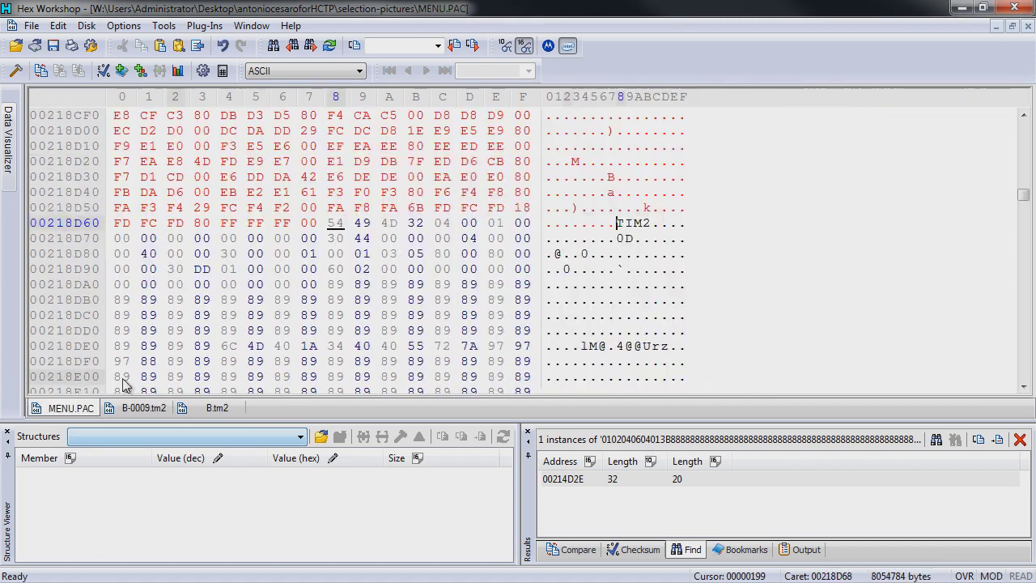
key(ctrl+v)
click(525, 413)
click(144, 408)
scroll(303, 267, up, 3)
click(71, 408)
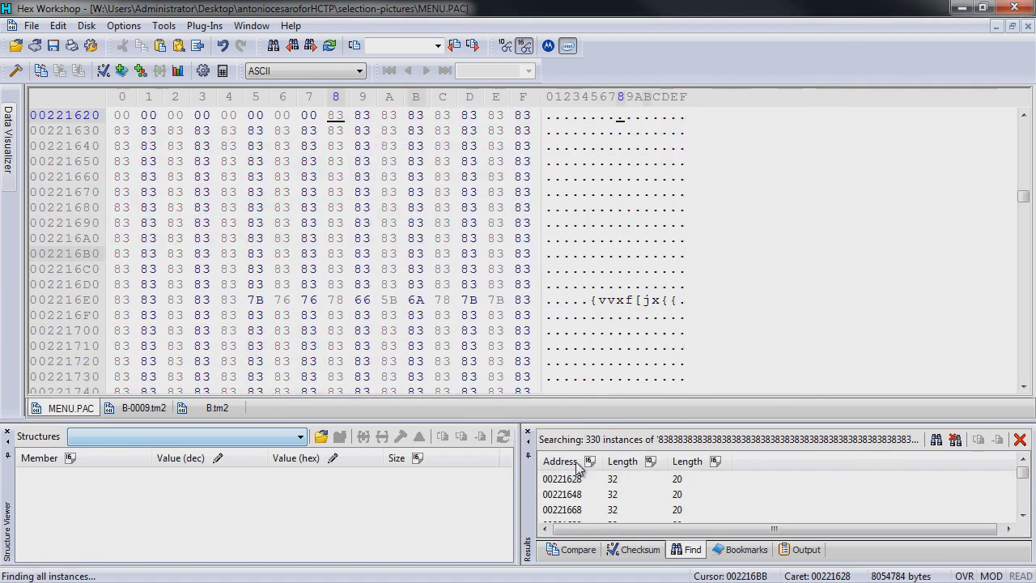
Copy another byte block from further down in B-0009.tm2 and search MENU.PAC for all its instances.
click(143, 408)
scroll(322, 290, down, 6)
scroll(323, 290, down, 6)
drag(362, 222, 710, 373)
click(70, 408)
key(ctrl+f)
right_click(474, 250)
click(511, 326)
Try a third byte block from deeper inside B-0009.tm2 as the search value in MENU.PAC.
click(144, 408)
scroll(416, 292, down, 11)
scroll(451, 286, down, 11)
drag(520, 162, 743, 377)
click(70, 408)
key(ctrl+f)
right_click(457, 252)
click(497, 328)
click(507, 409)
Try a fourth byte block from still further down in B-0009.tm2 as the search value in MENU.PAC.
click(144, 408)
scroll(547, 257, down, 12)
drag(567, 176, 718, 347)
click(81, 409)
key(ctrl+f)
right_click(457, 251)
click(497, 328)
click(508, 411)
Copy the B-0009.tm2 block whose repeated 83 bytes lead into 221E1C181803 and search MENU.PAC for all instances.
click(143, 408)
scroll(622, 237, down, 3)
drag(621, 115, 733, 332)
click(70, 408)
key(ctrl+f)
right_click(474, 252)
click(508, 328)
click(506, 409)
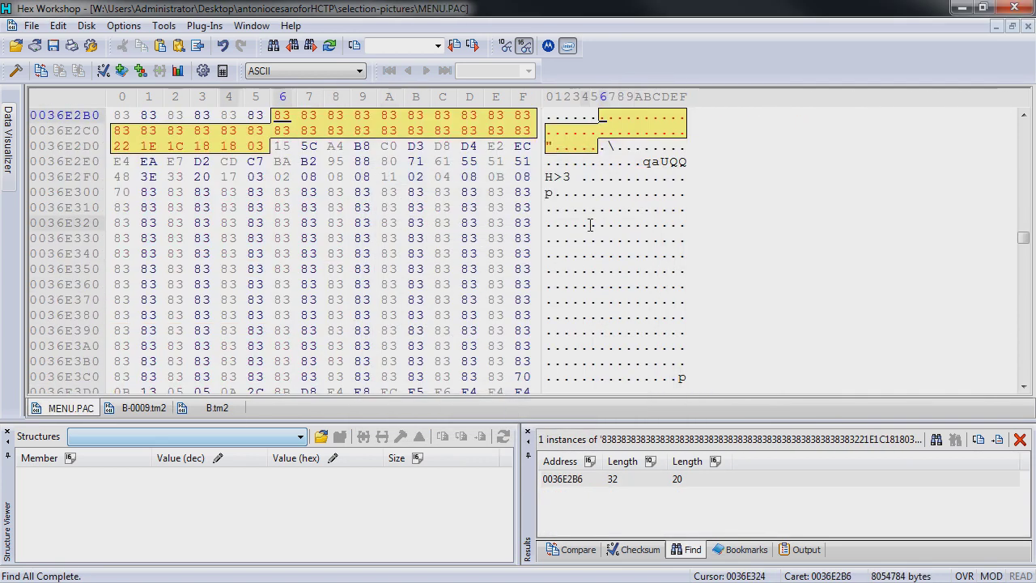
Locate the TIM2 header above the match in MENU.PAC, at 0036D128.
drag(623, 212, 584, 96)
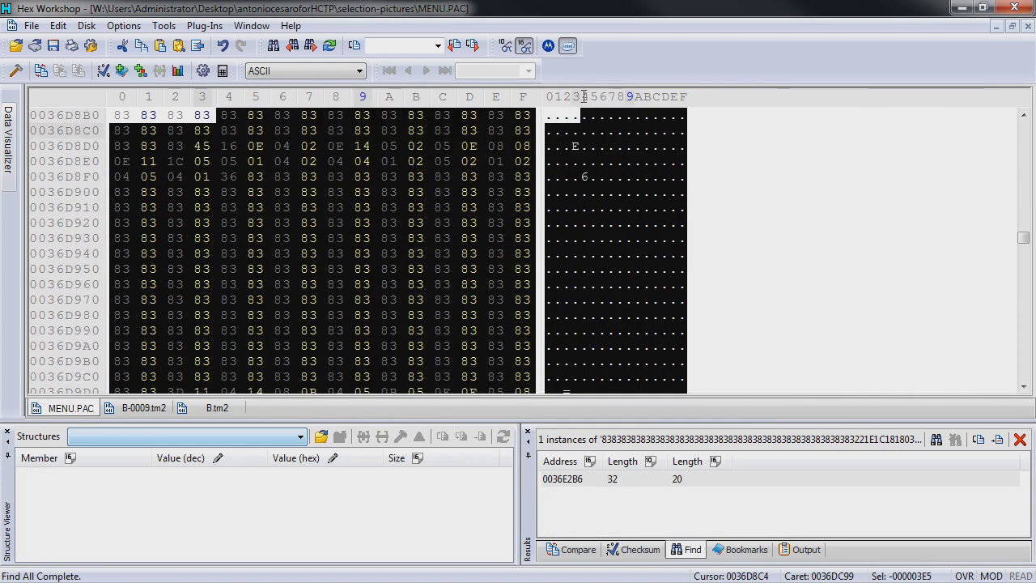
click(581, 114)
scroll(540, 210, up, 8)
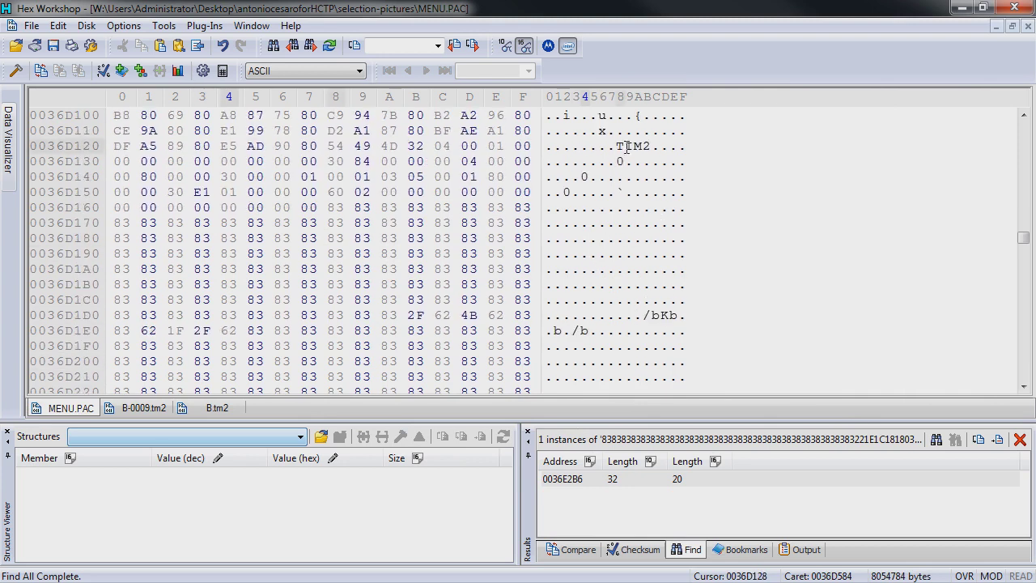
Show B-0009.tm2 with 16 bytes per row and look up the address at the end of the file.
click(166, 404)
click(976, 162)
drag(775, 103, 541, 104)
drag(1023, 161, 1021, 380)
double_click(431, 361)
click(691, 234)
In MENU.PAC, select a block as long as B-0009.tm2 starting from the located TIM2 header.
click(71, 408)
click(58, 25)
click(97, 239)
click(428, 313)
Overwrite the selected MENU.PAC block with the contents of B.tm2 and close both B files.
click(217, 408)
click(71, 408)
key(ctrl+v)
key(ctrl+Tab)
key(ctrl+F4)
key(ctrl+F4)
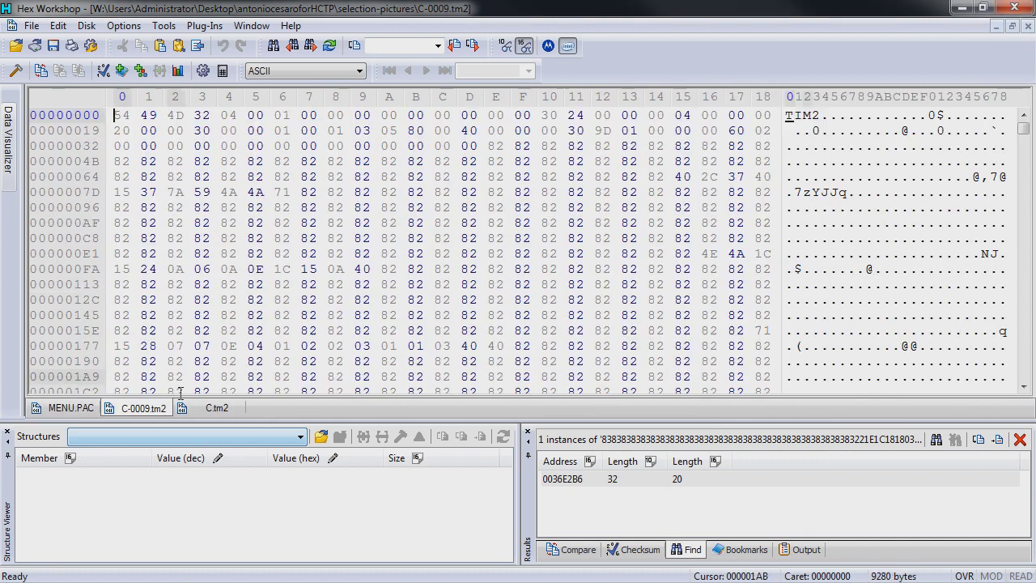
Copy a 6B-hex-byte block starting at 0000005B from C-0009.tm2 and search MENU.PAC for all instances of it.
drag(709, 223, 550, 161)
key(ctrl+c)
click(71, 407)
key(ctrl+f)
right_click(537, 249)
click(567, 324)
click(506, 409)
Show C-0009.tm2 with 16 bytes per row and look up the address at the end of the file.
click(143, 408)
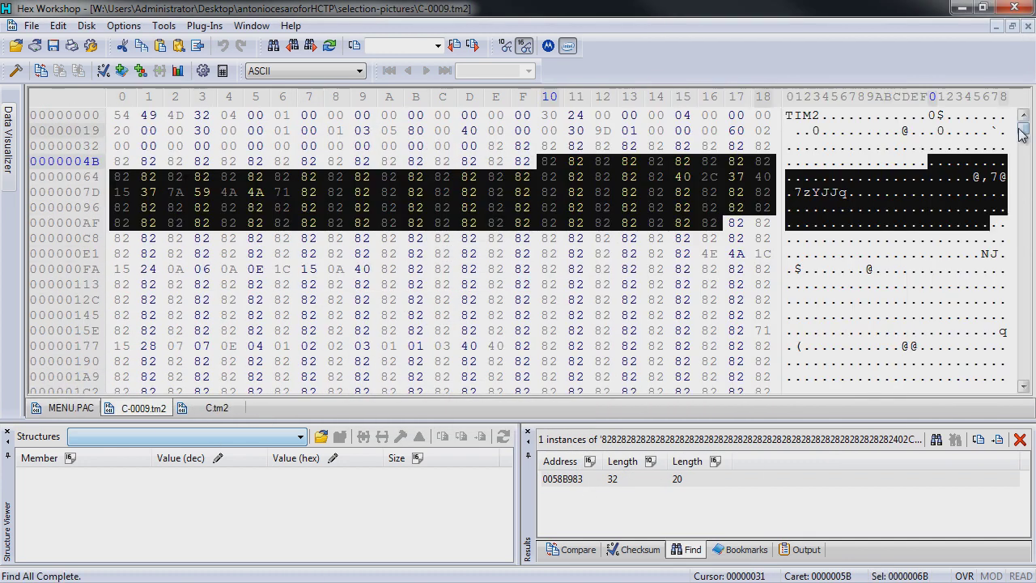
drag(683, 89, 543, 95)
drag(1023, 128, 1023, 377)
click(769, 377)
key(ctrl+b)
click(682, 236)
In MENU.PAC, select a block as long as C-0009.tm2 starting from the TIM2 header above the match.
click(70, 408)
click(335, 176)
click(57, 25)
click(106, 182)
key(Return)
Overwrite the selected MENU.PAC block with the entire contents of C.tm2.
click(212, 407)
key(ctrl+a)
key(ctrl+c)
click(80, 409)
key(ctrl+v)
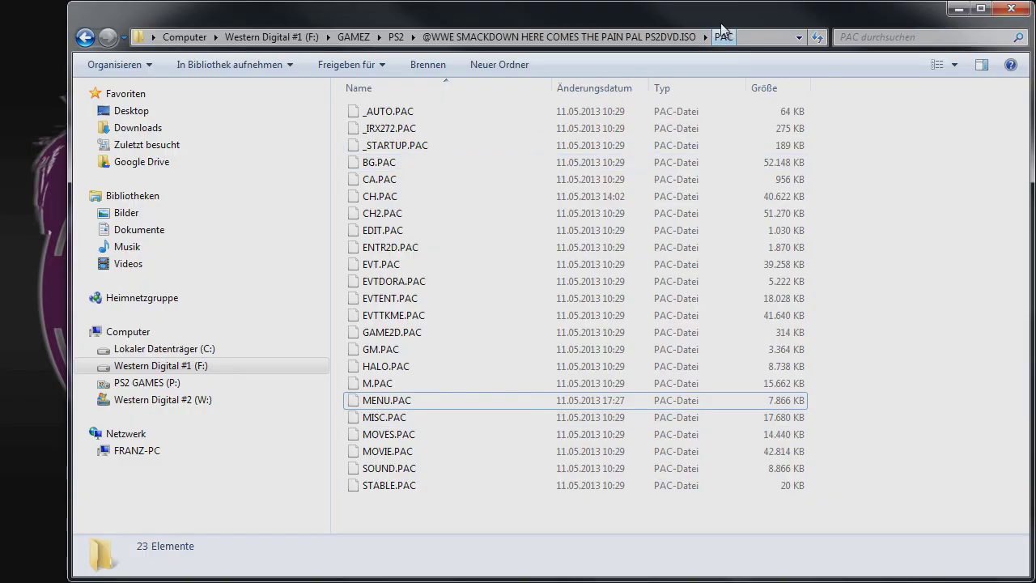
Copy the edited MENU.PAC from the selection-pictures folder into the game's PAC folder, replacing the existing file.
drag(687, 26, 641, 32)
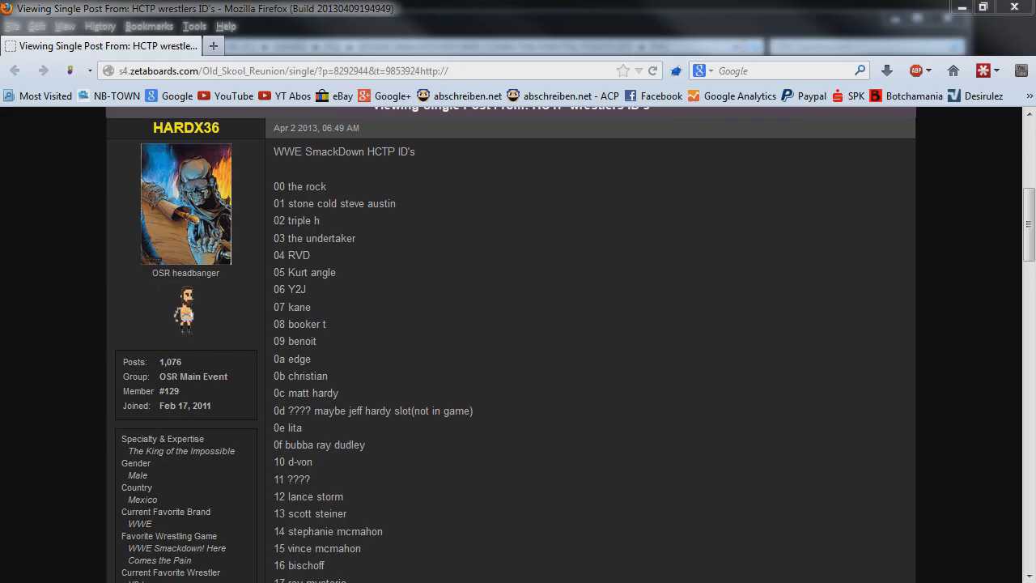
click(962, 6)
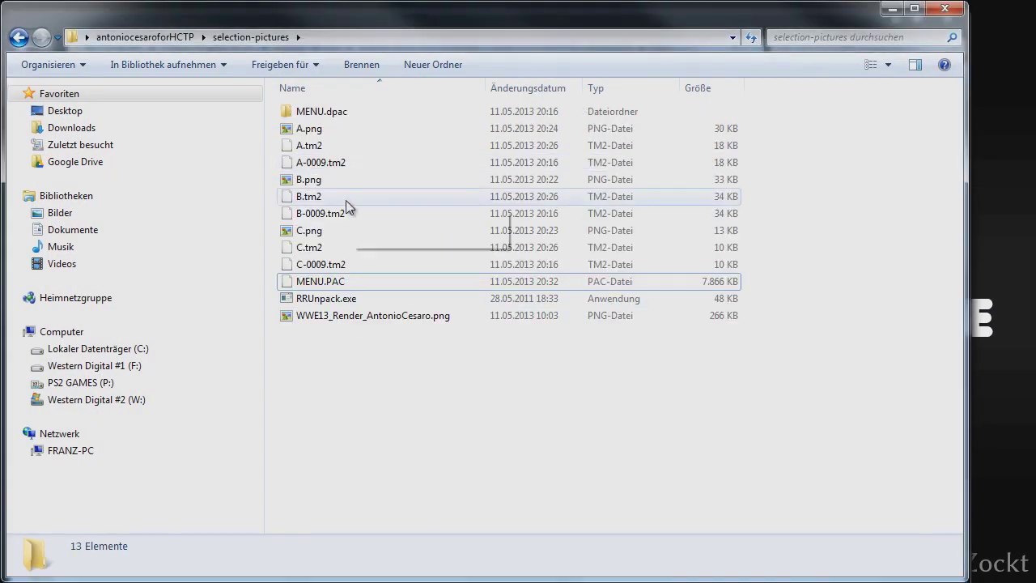
click(357, 281)
right_click(360, 282)
click(369, 443)
click(892, 8)
right_click(325, 510)
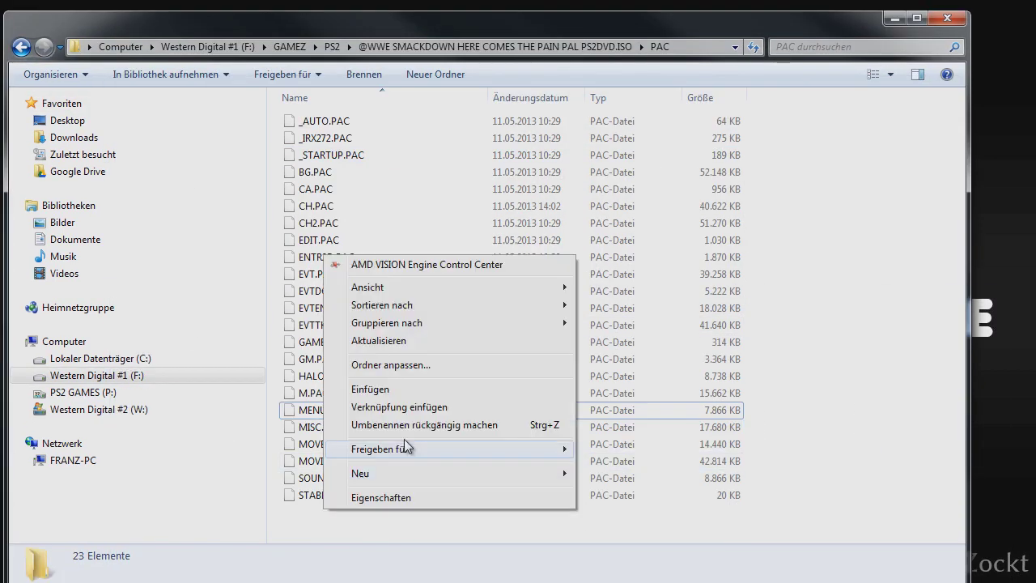
click(420, 394)
click(536, 240)
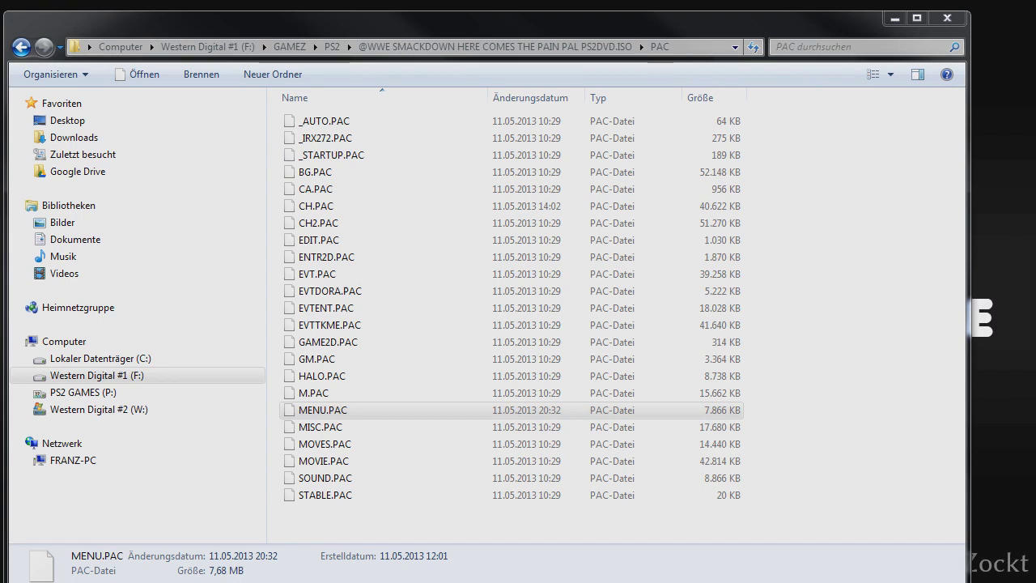
In Experimental_Plugin_Ext_Reb_Tool, choose the Shrinker_ps2_psp_CdDvd5_iso.epi plugin and load WWE SmackDown Here Comes the Pain PAL PS2DVD.ISO from GAMEZ\PS2.
click(453, 241)
click(381, 369)
click(642, 241)
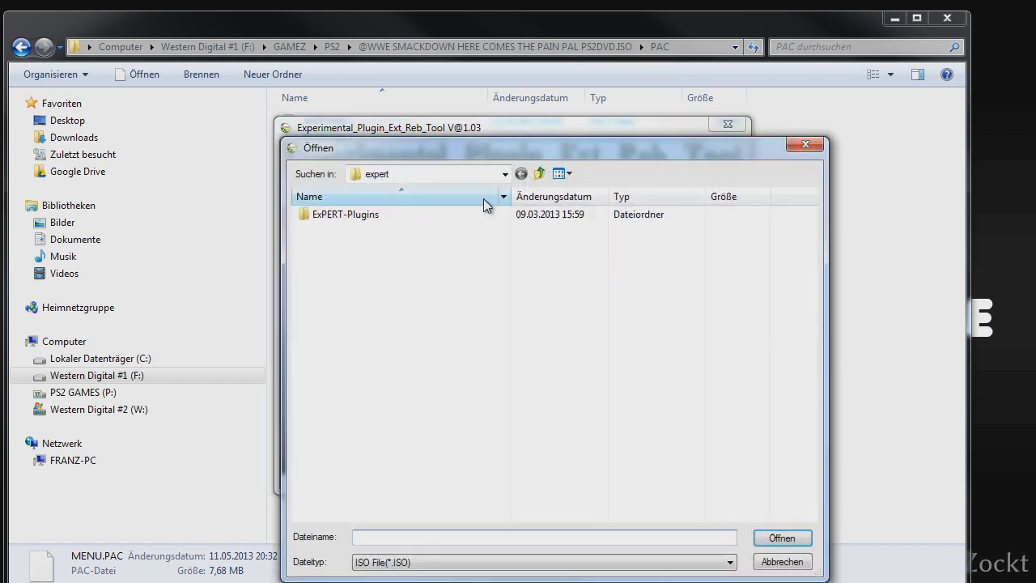
click(478, 174)
click(437, 322)
scroll(433, 273, down, 5)
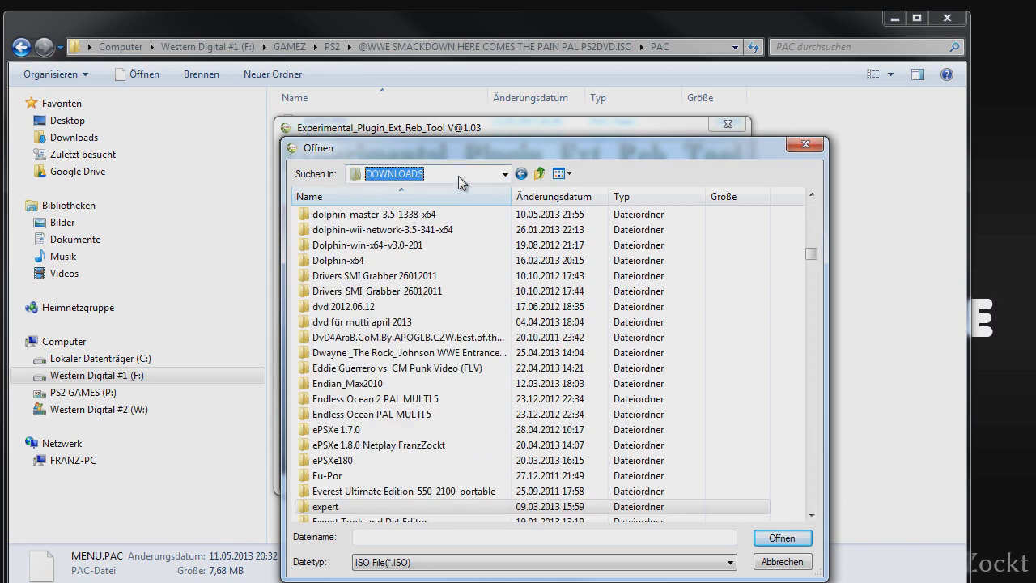
click(478, 174)
click(420, 308)
double_click(356, 353)
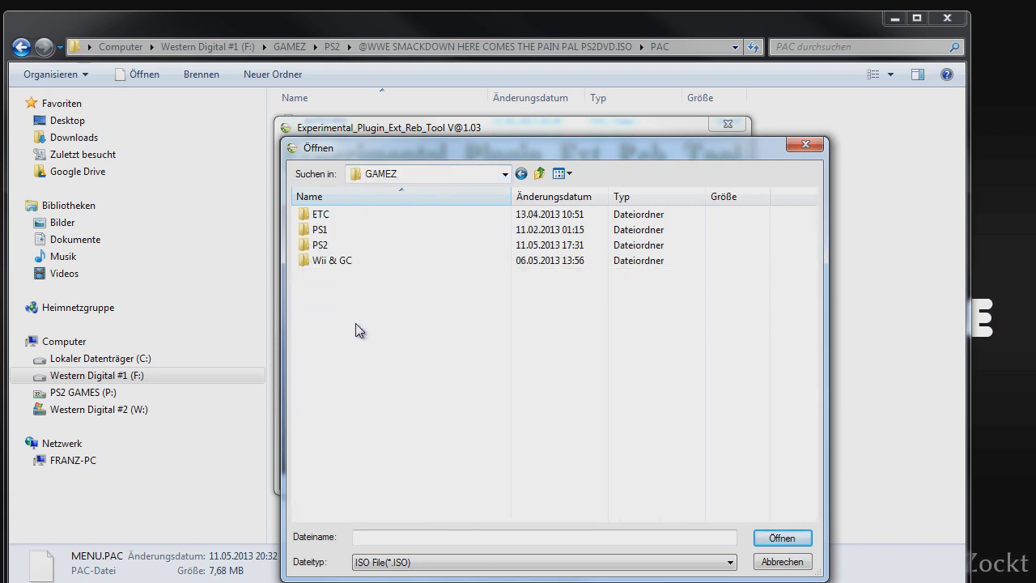
double_click(373, 246)
scroll(731, 397, down, 12)
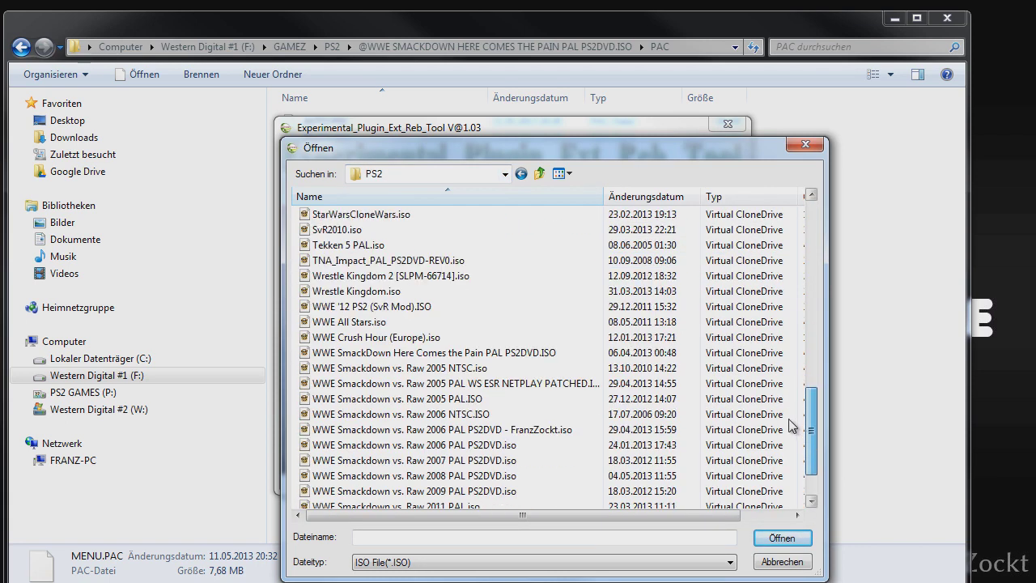
double_click(502, 357)
Extract the LBA of the loaded ISO and rebuild the file.
click(379, 382)
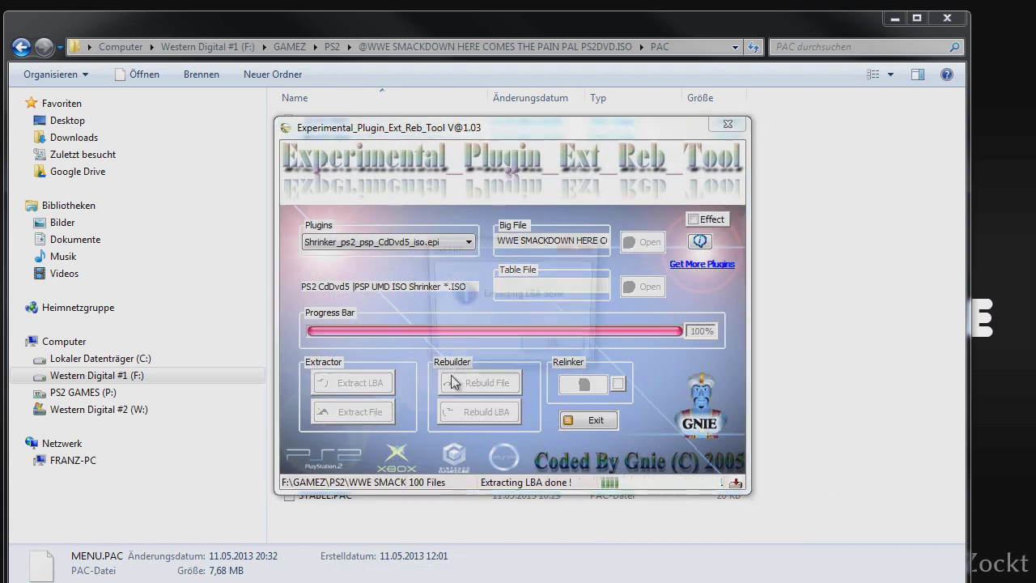
click(538, 348)
click(496, 383)
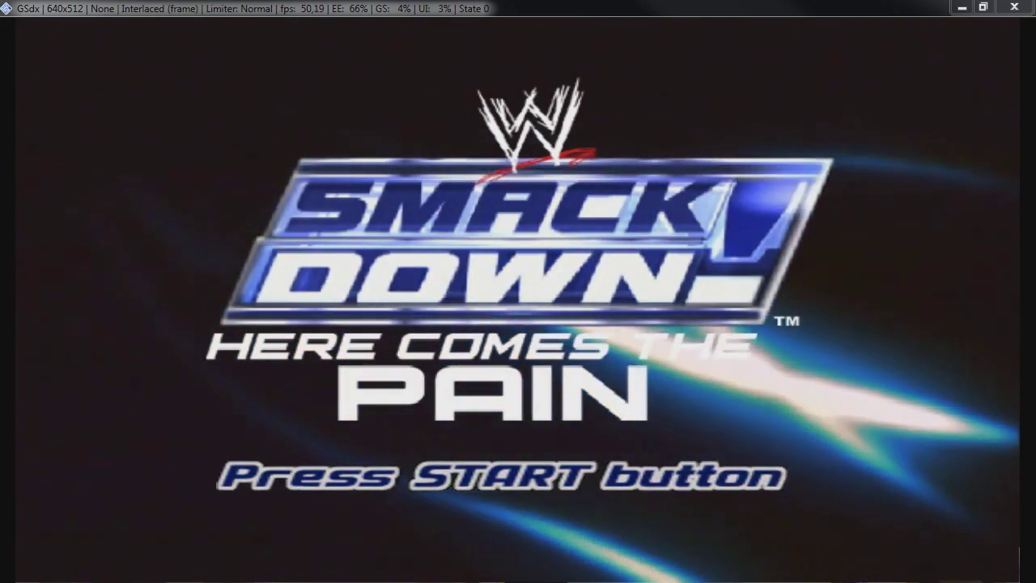
In the PS2 emulator, start the game and go to Antonio Cesaro in the Single, No Manager wrestler selection.
key(Return)
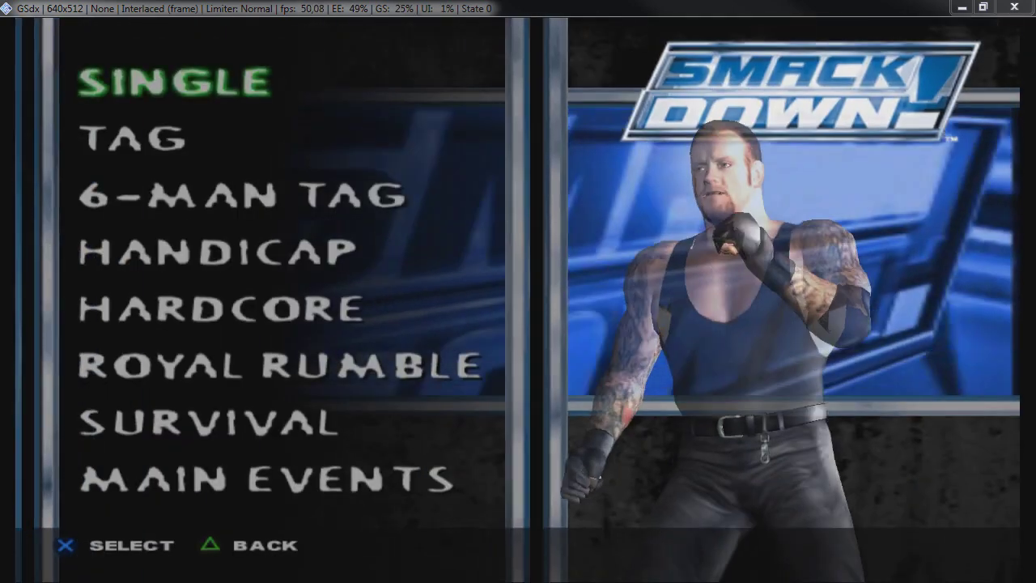
key(x)
key(Return)
key(Return)
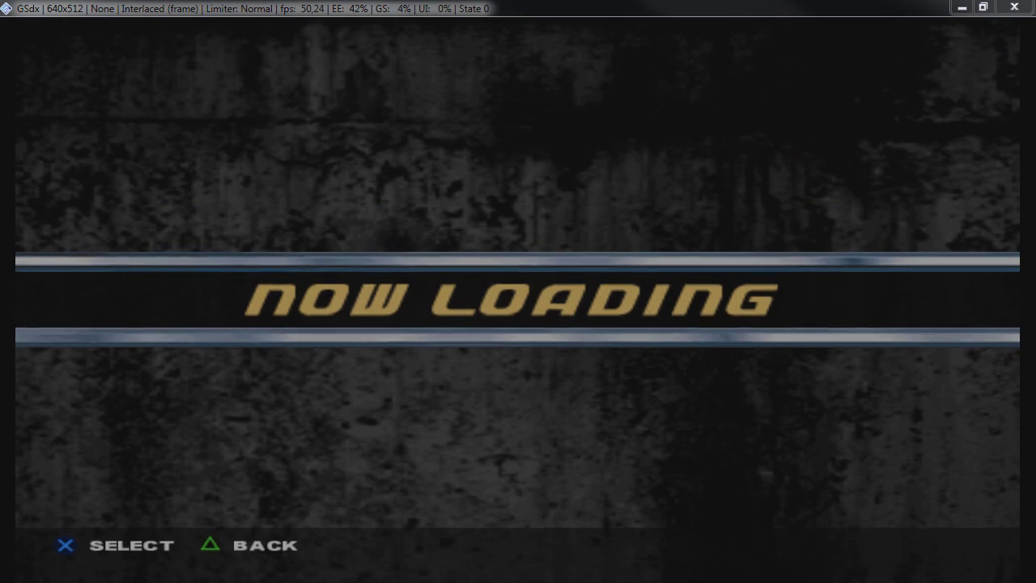
key(Down)
key(Down)
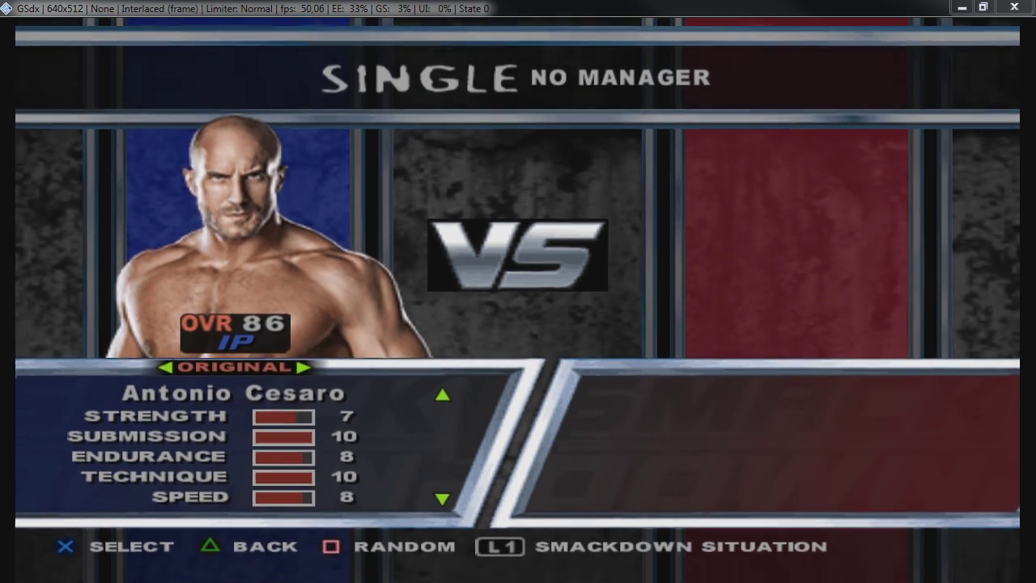
Leave the Single match wrestler selection and open the Main Events match list.
key(i)
key(i)
key(BackSpace)
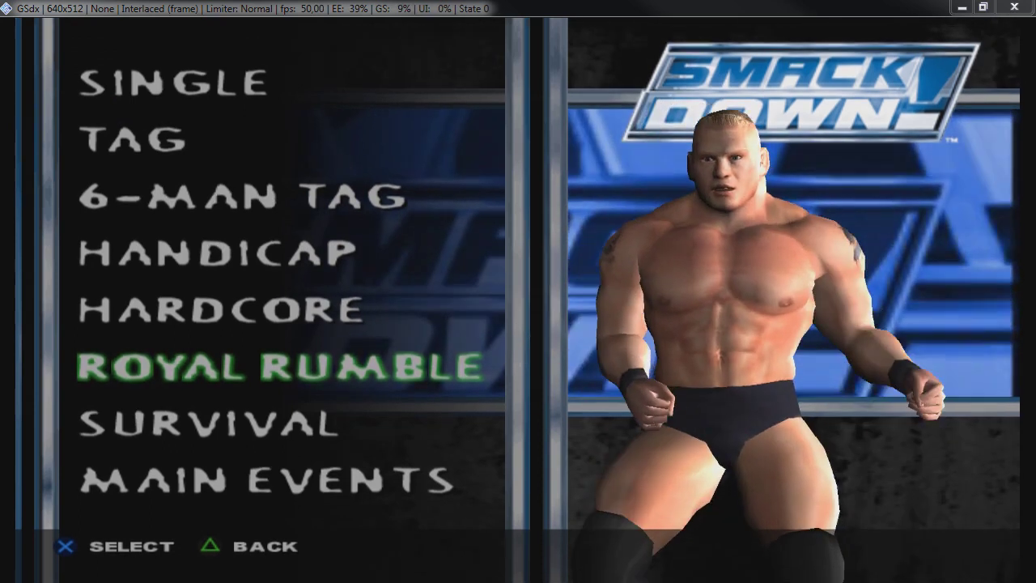
key(Down)
key(Down)
key(Return)
Choose the Elimination Chamber from the Main Events match types.
key(Down)
key(Down)
key(Down)
key(Down)
key(Down)
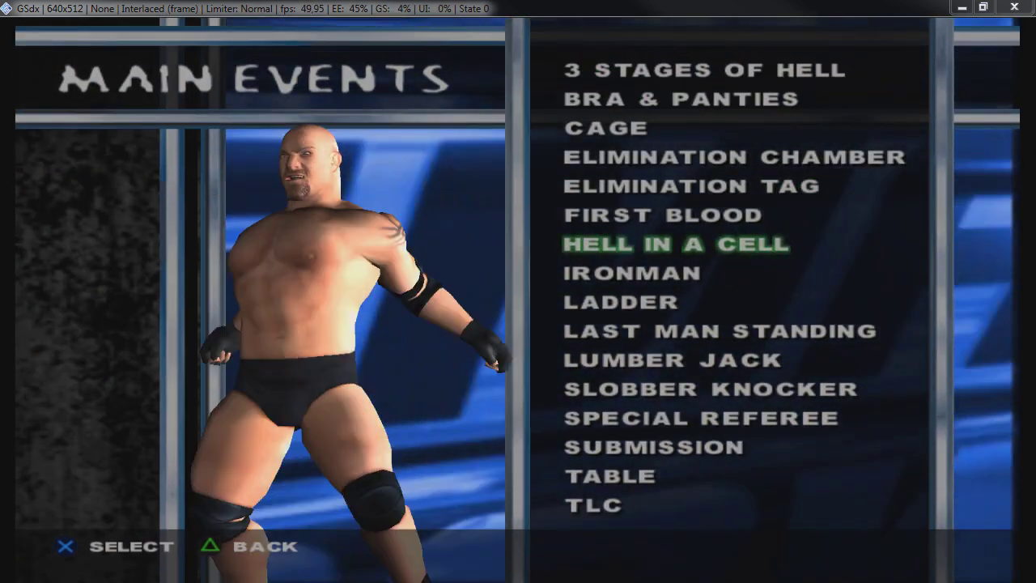
key(Up)
key(Up)
key(Up)
key(Up)
key(Up)
key(Down)
key(Down)
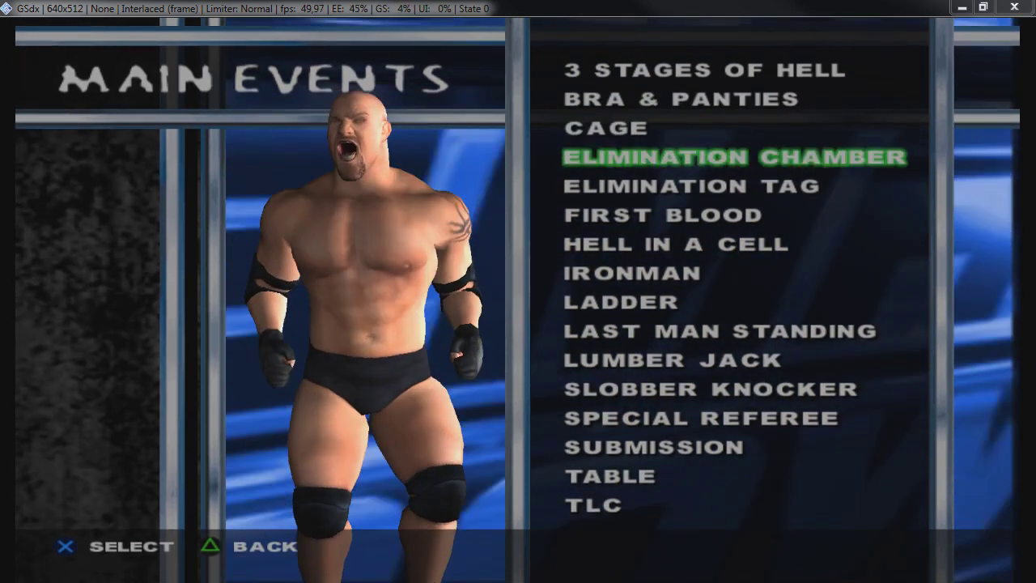
key(Return)
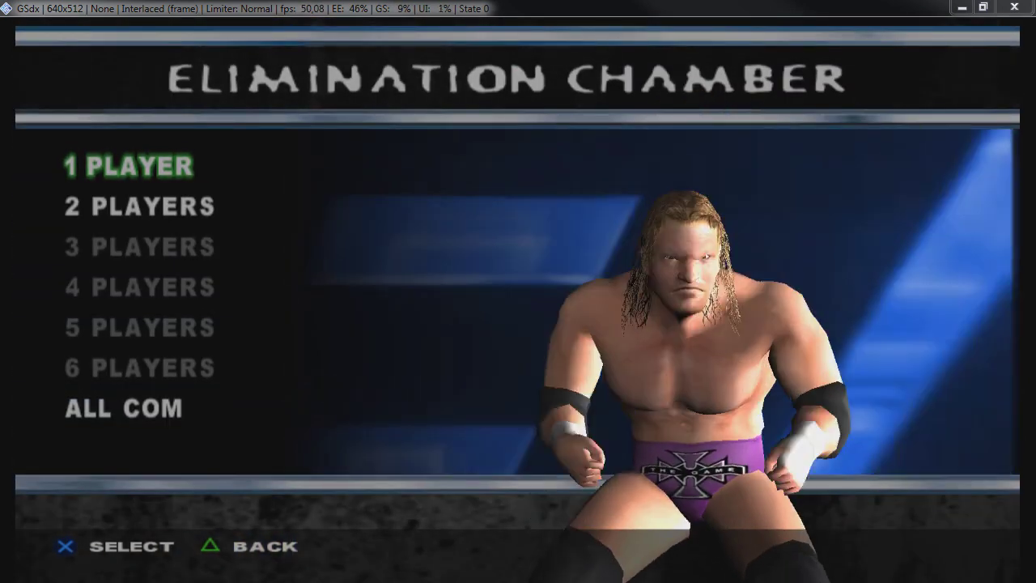
Set the Elimination Chamber match to 1 Player and browse its wrestler selection to check the new picture.
key(Return)
key(Up)
key(Down)
key(Down)
key(Down)
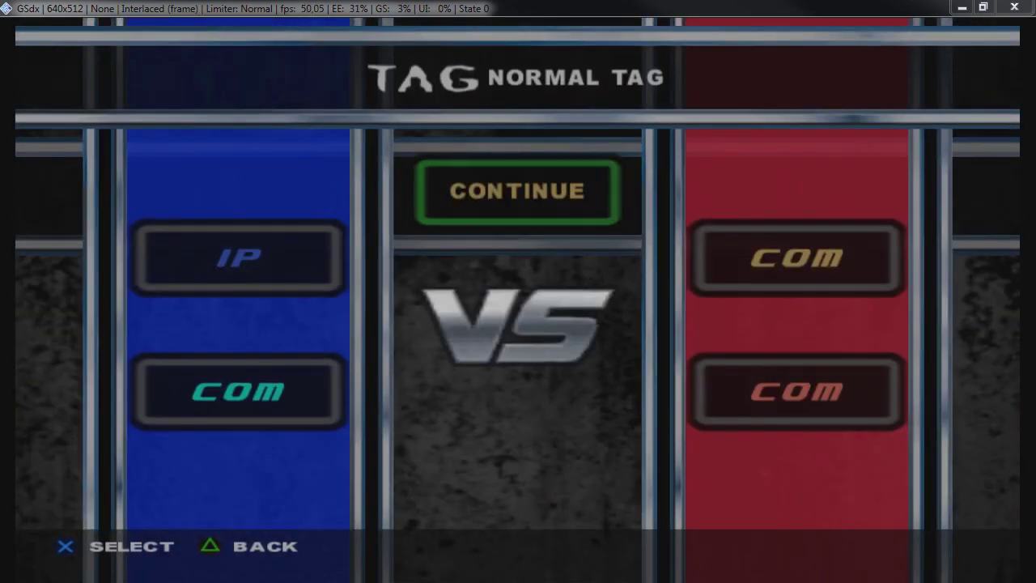
Continue to the wrestler selection of a Normal Tag match with one player and three COM opponents.
key(Return)
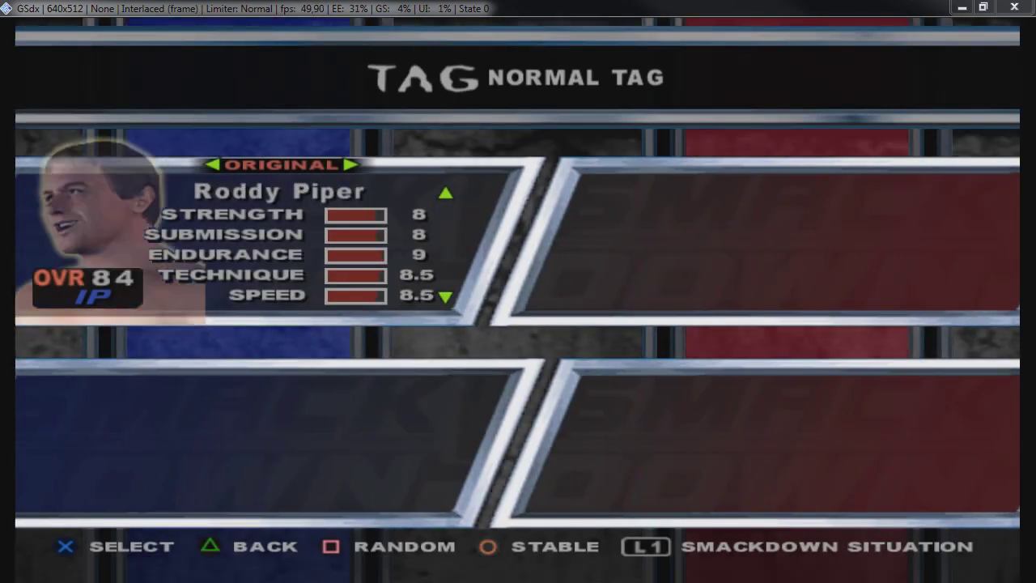